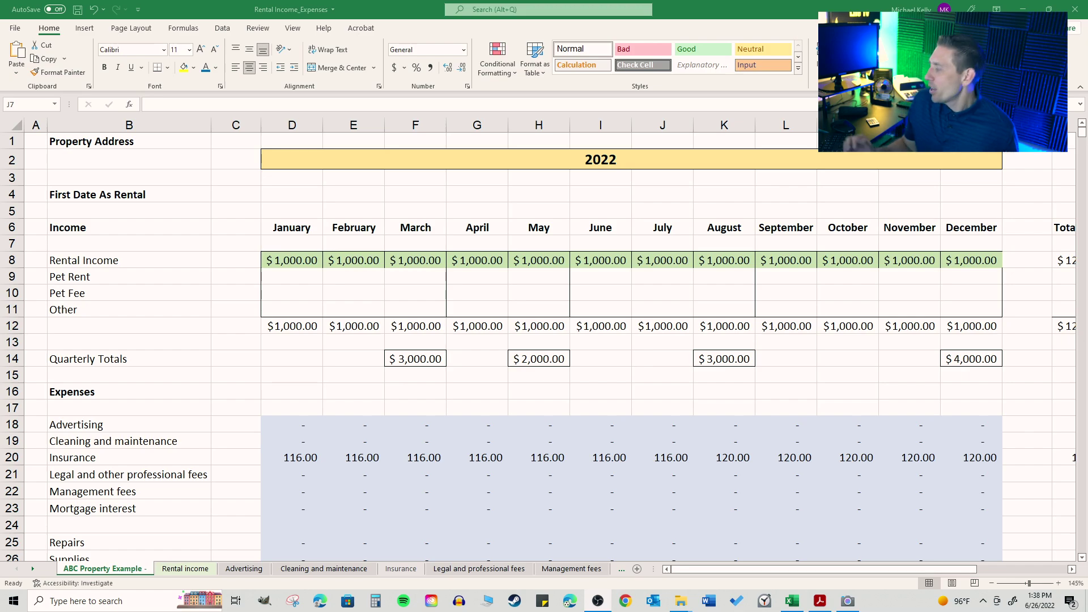
Enter "Property 1" as the property address in cell B2 of the ABC Property Example sheet
click(946, 164)
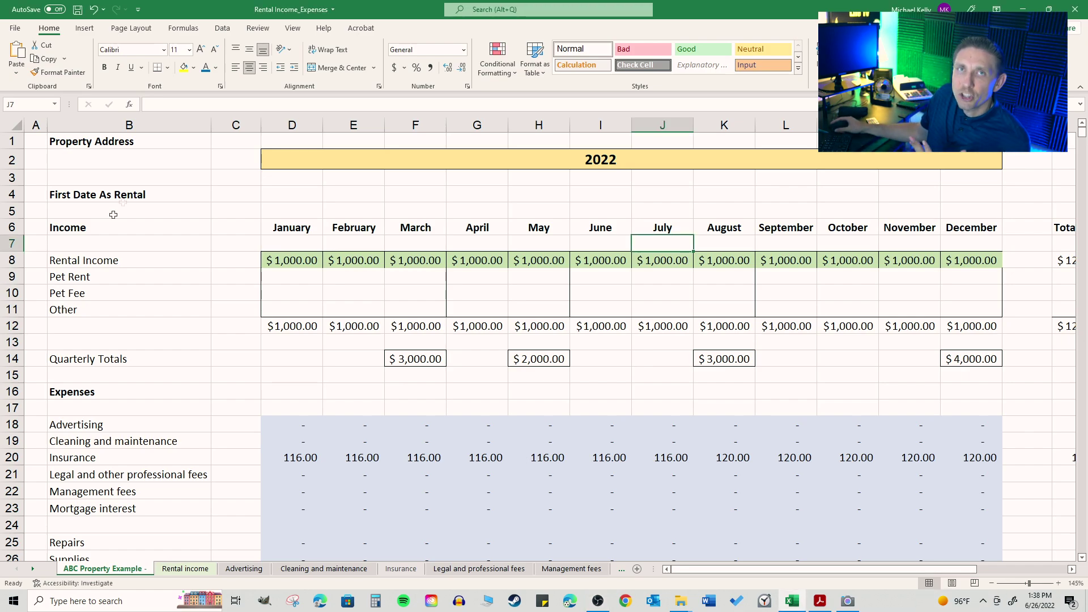
click(113, 177)
click(112, 161)
text(Property 1)
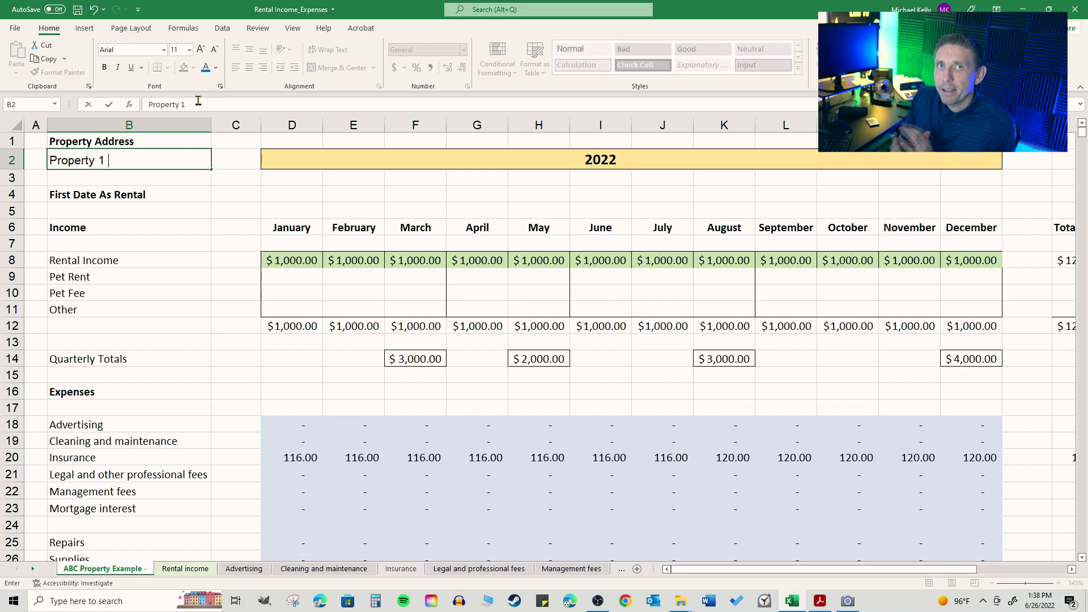
click(836, 226)
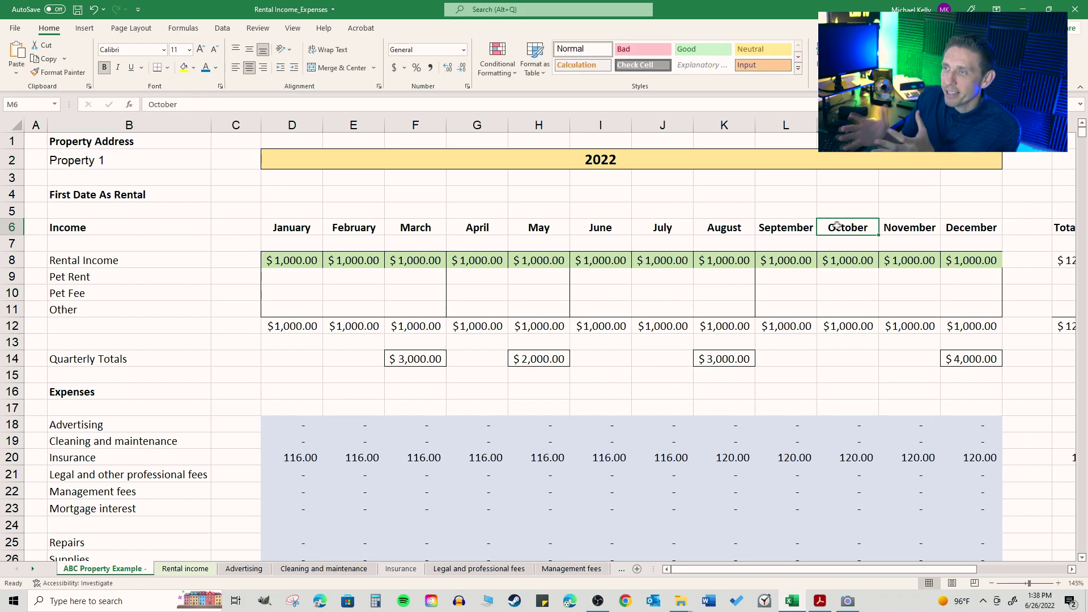
Examine the formulas behind the January and February rental income amounts on the property summary sheet
click(613, 163)
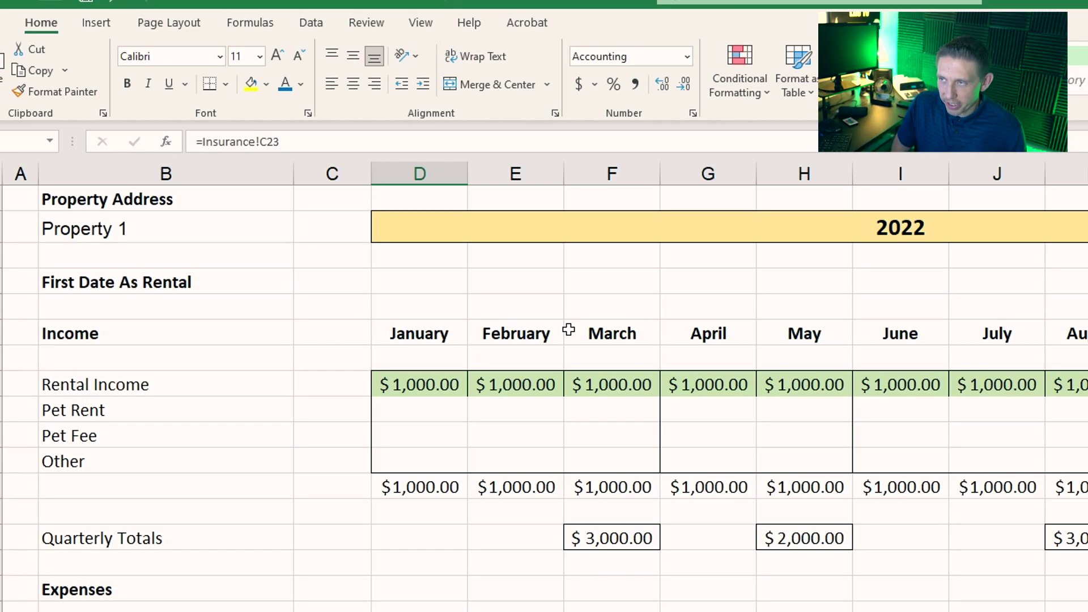
click(432, 384)
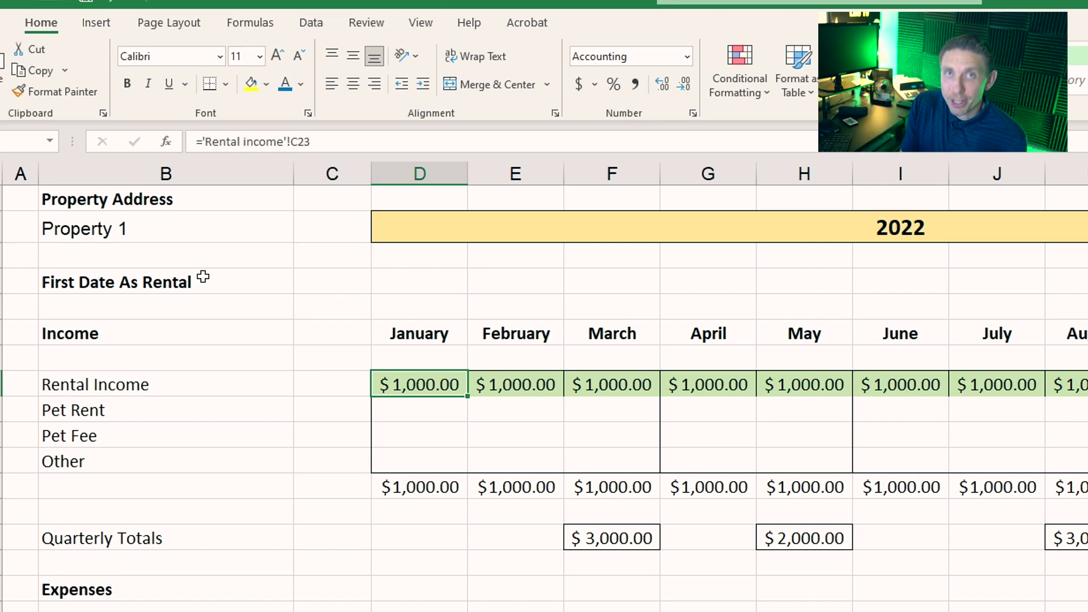
click(504, 381)
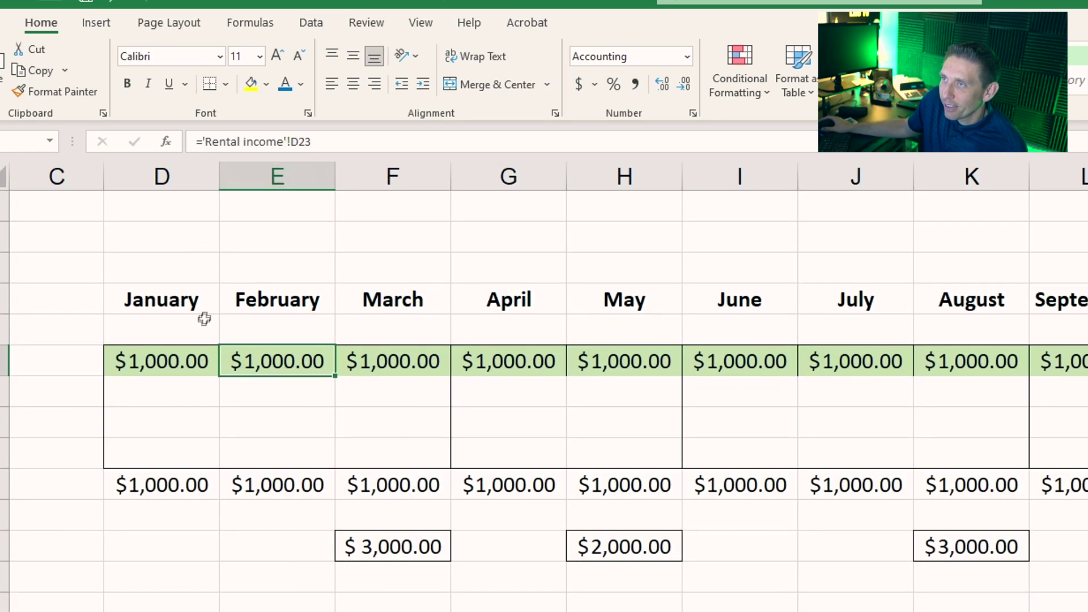
scroll(547, 401, left, 3)
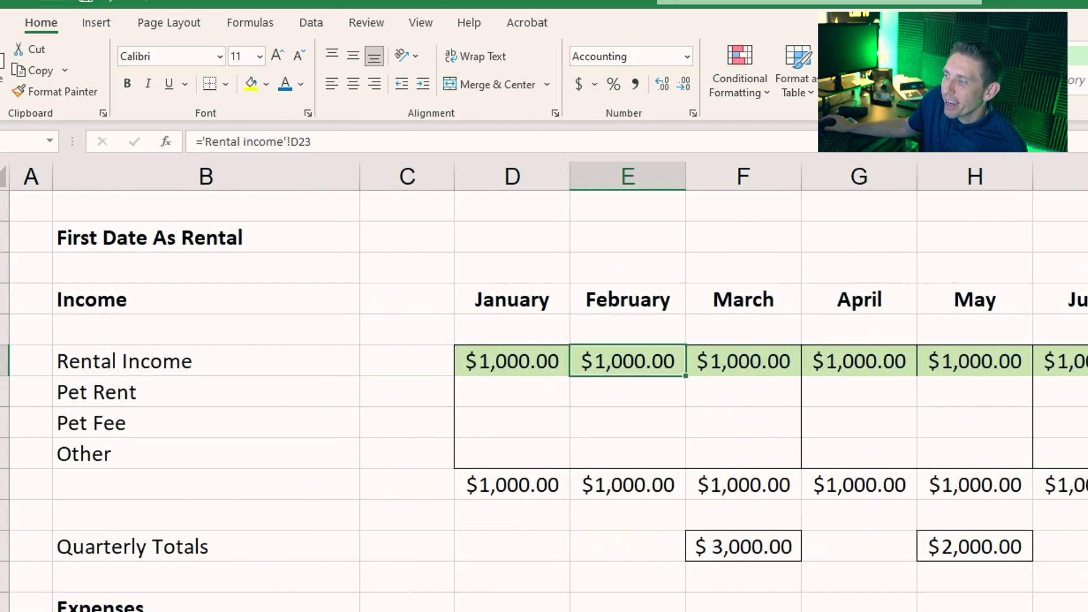
click(523, 358)
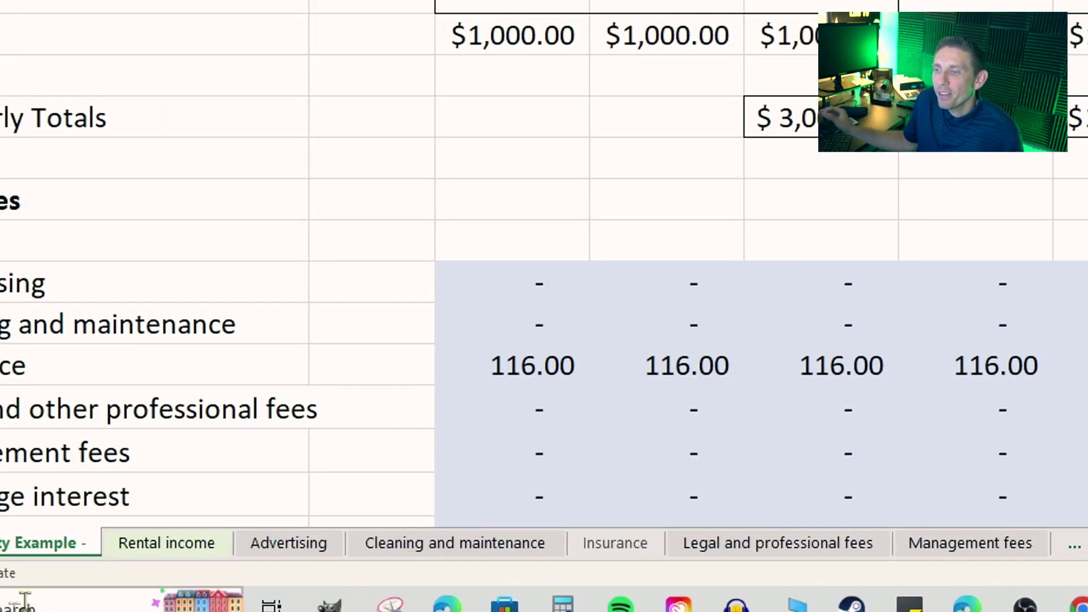
Look through the Rental income, Advertising and Cleaning and maintenance sheets, and inspect the January and February entries on the Rental income sheet
click(274, 520)
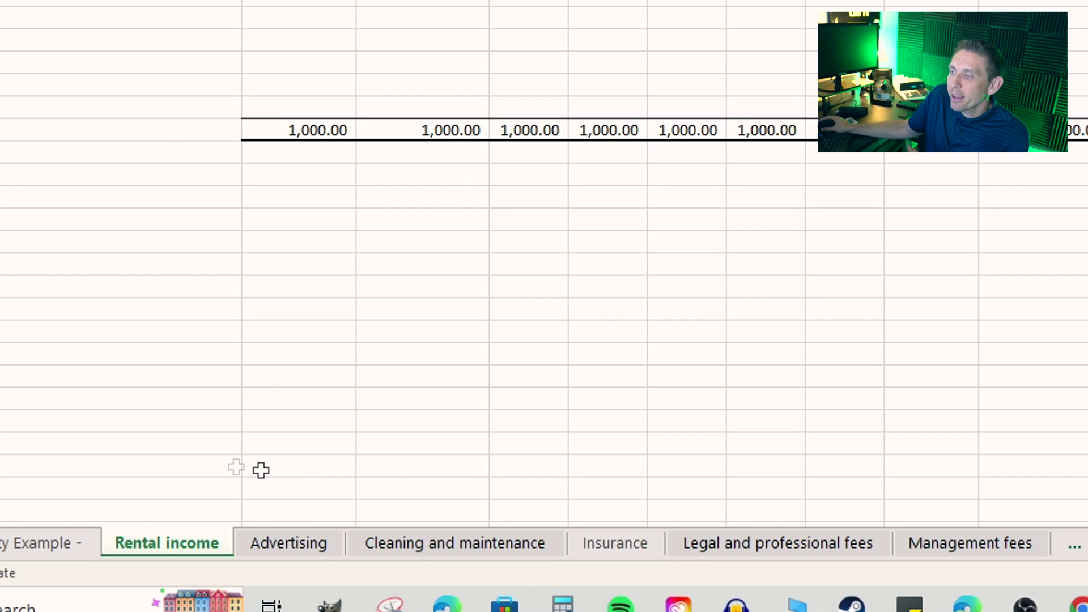
click(259, 550)
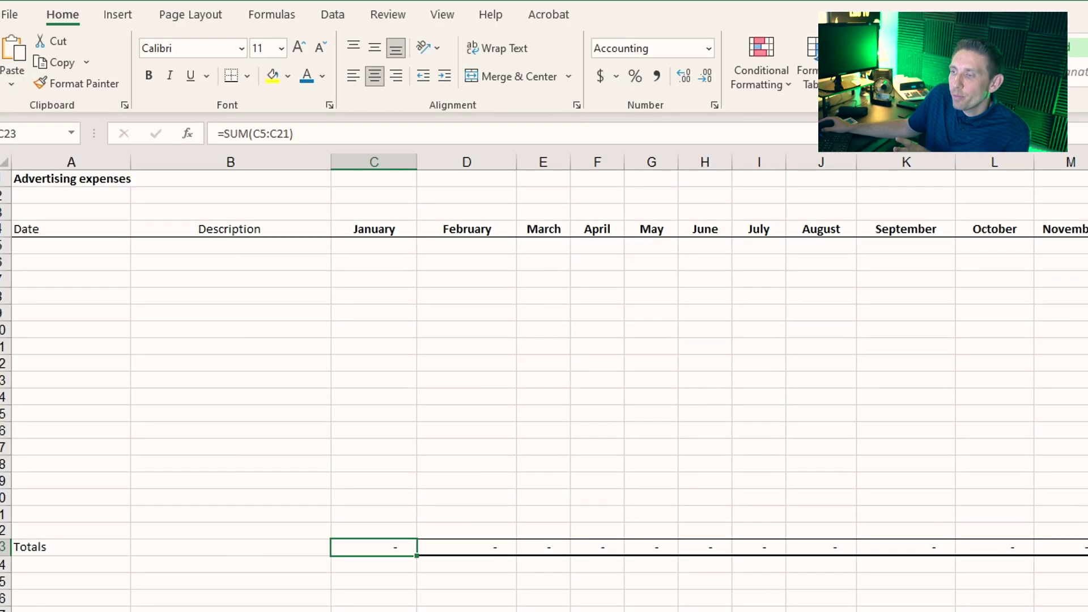
key(ctrl+Page_Down)
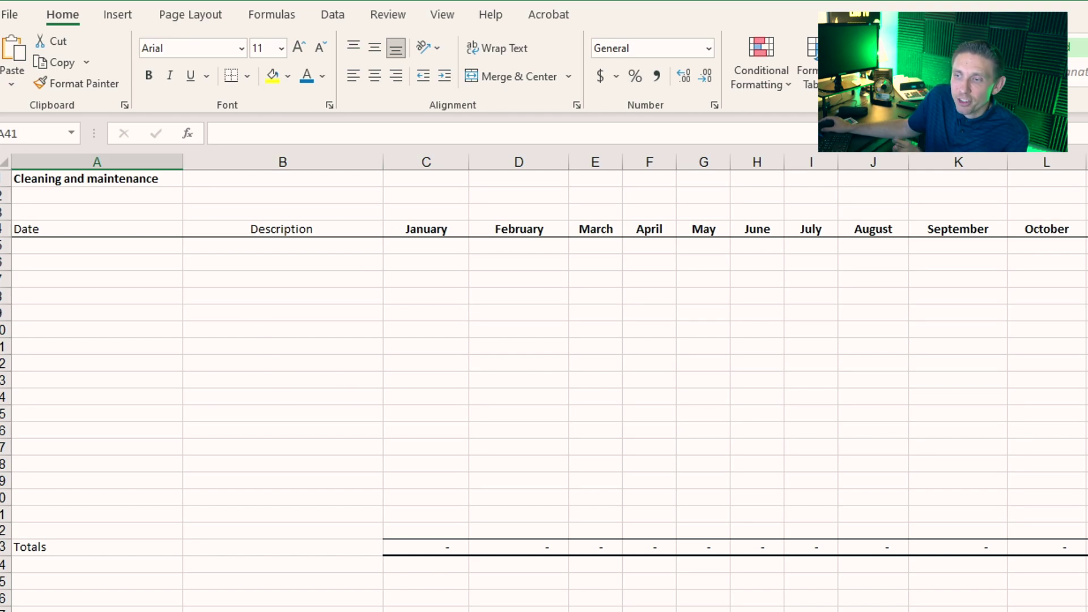
key(ctrl+Page_Up)
key(ctrl+Page_Up)
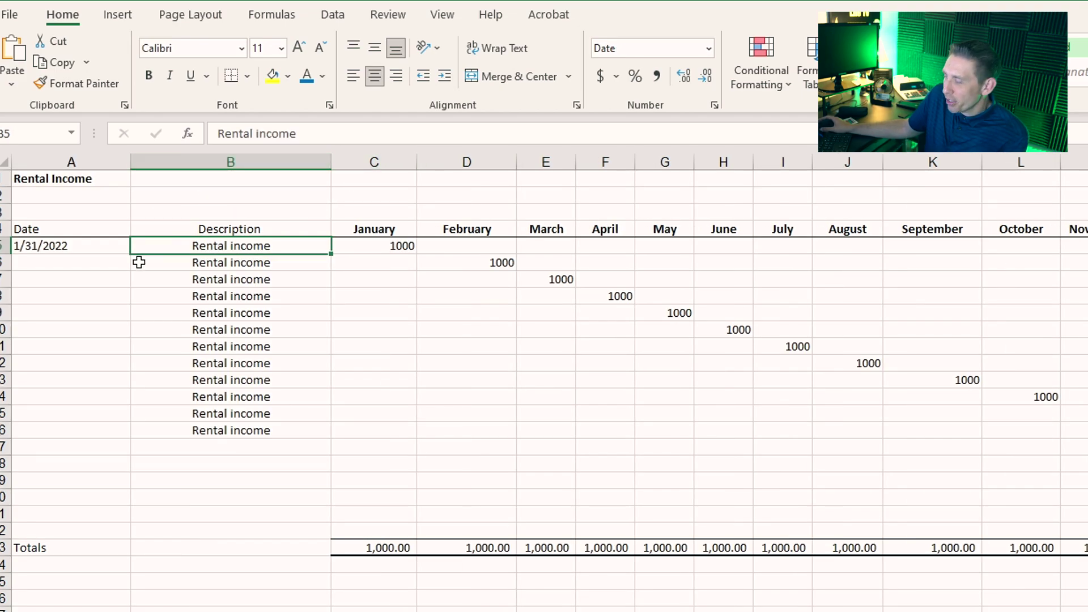
ctrl+scroll(139, 262, up, 1)
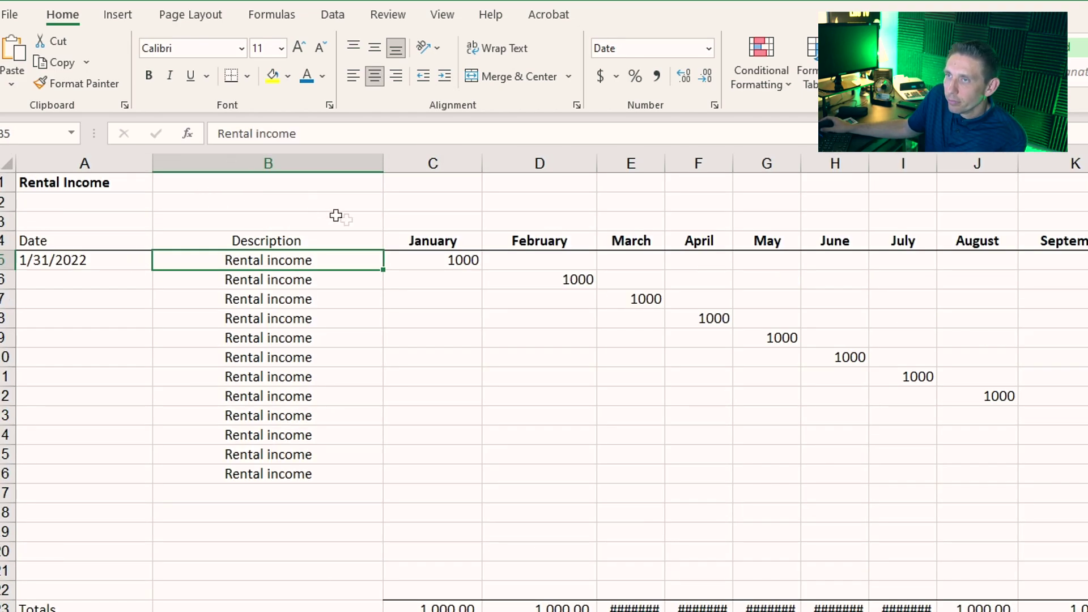
click(437, 259)
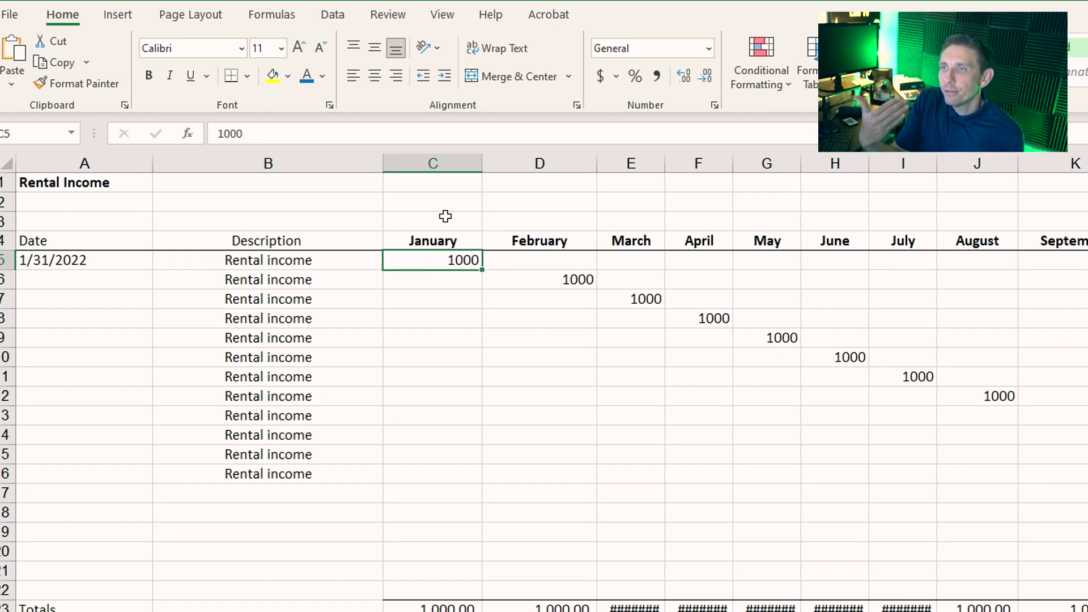
click(135, 259)
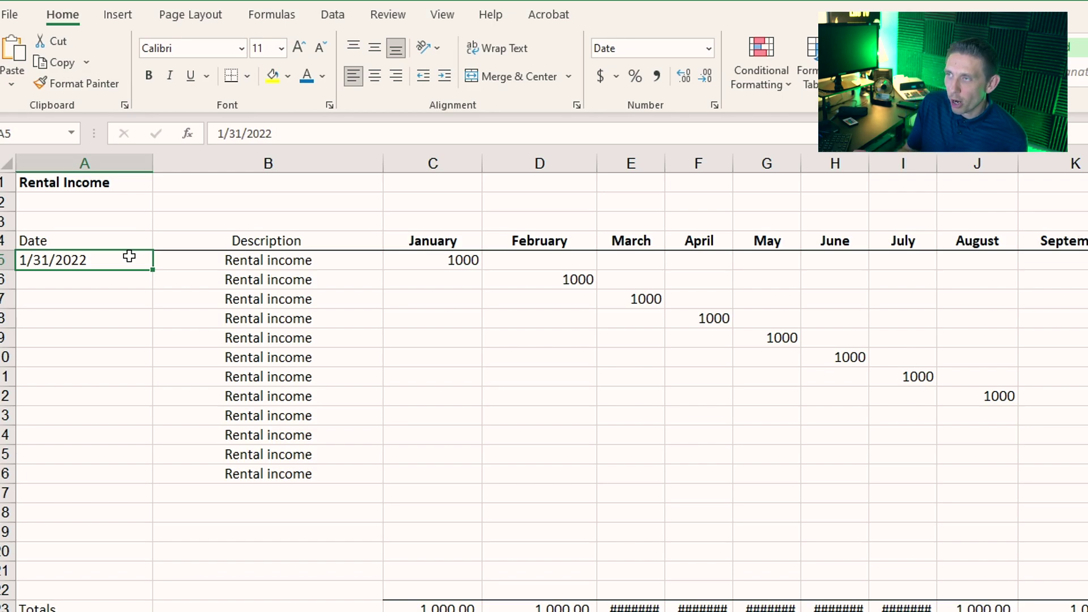
click(590, 279)
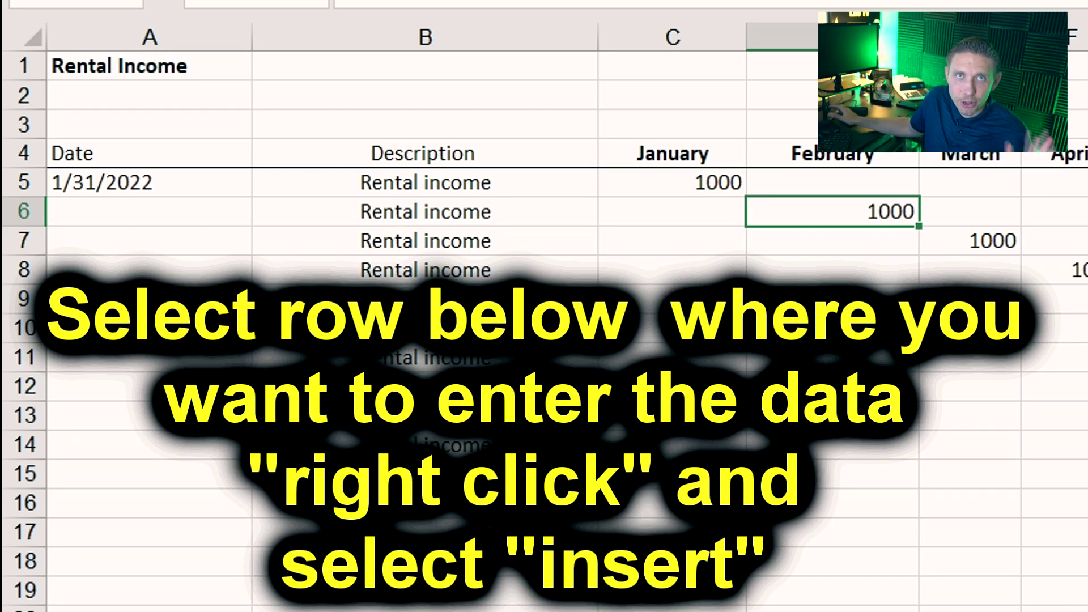
Insert a blank row above row 6 of the Rental income sheet, directly below the first January entry
click(289, 249)
click(165, 212)
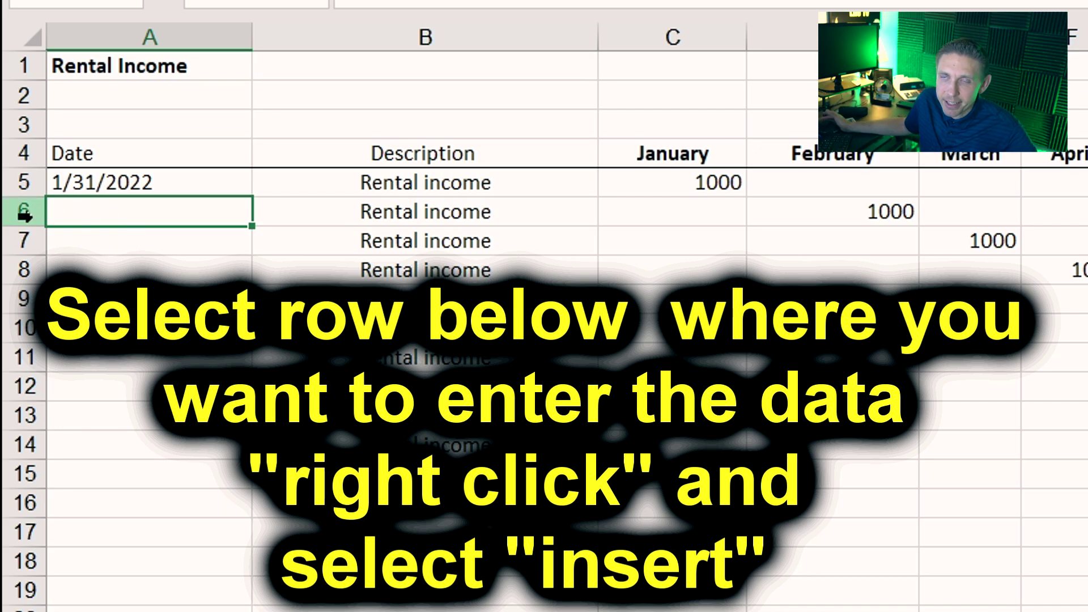
mouse_move(212, 214)
mouse_down()
mouse_move(573, 224)
mouse_move(748, 212)
mouse_move(690, 212)
mouse_up()
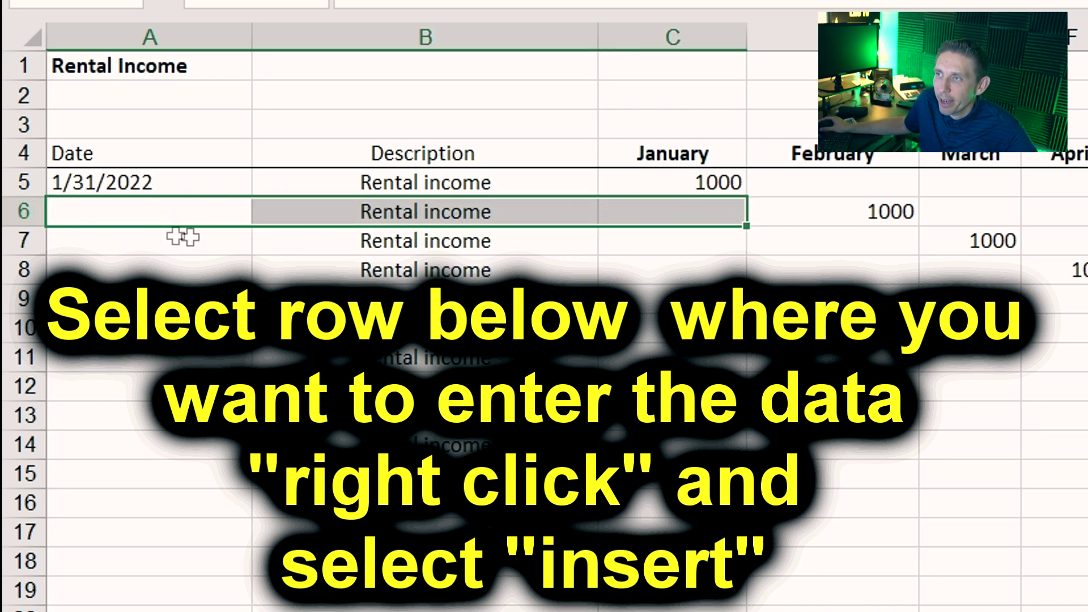
click(91, 211)
right_click(23, 211)
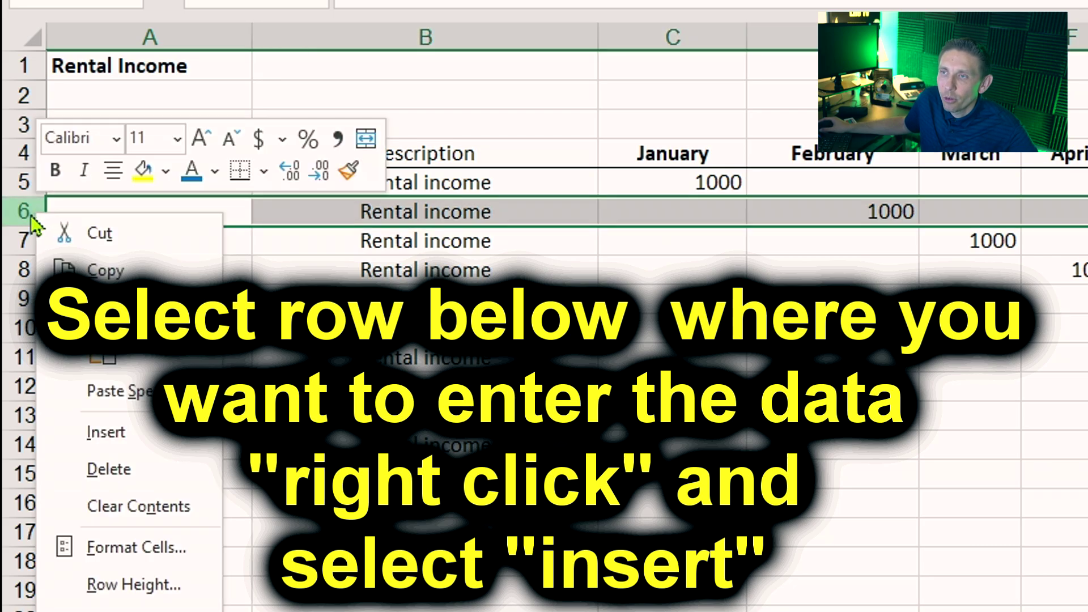
click(222, 207)
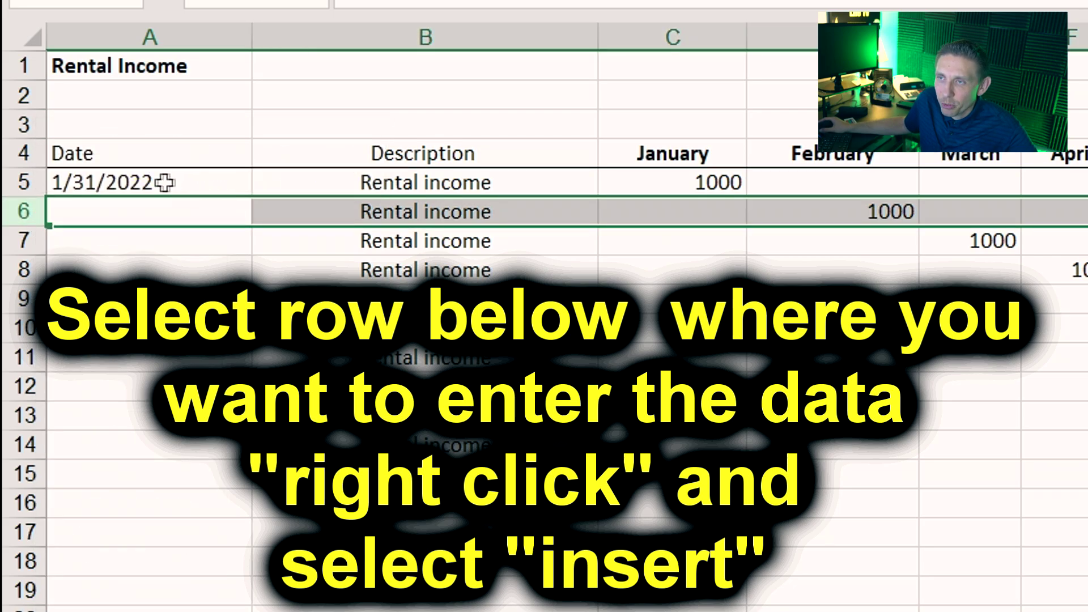
right_click(28, 216)
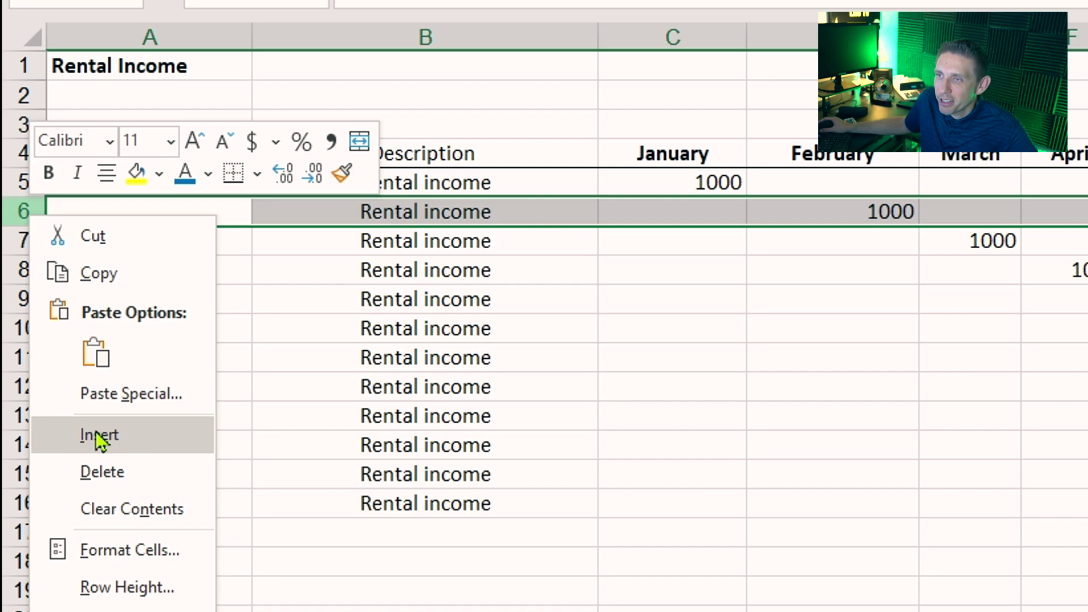
click(95, 431)
Fill row 6 with the description "Rental income", the date 1/31/22 and a January amount of 500
click(440, 205)
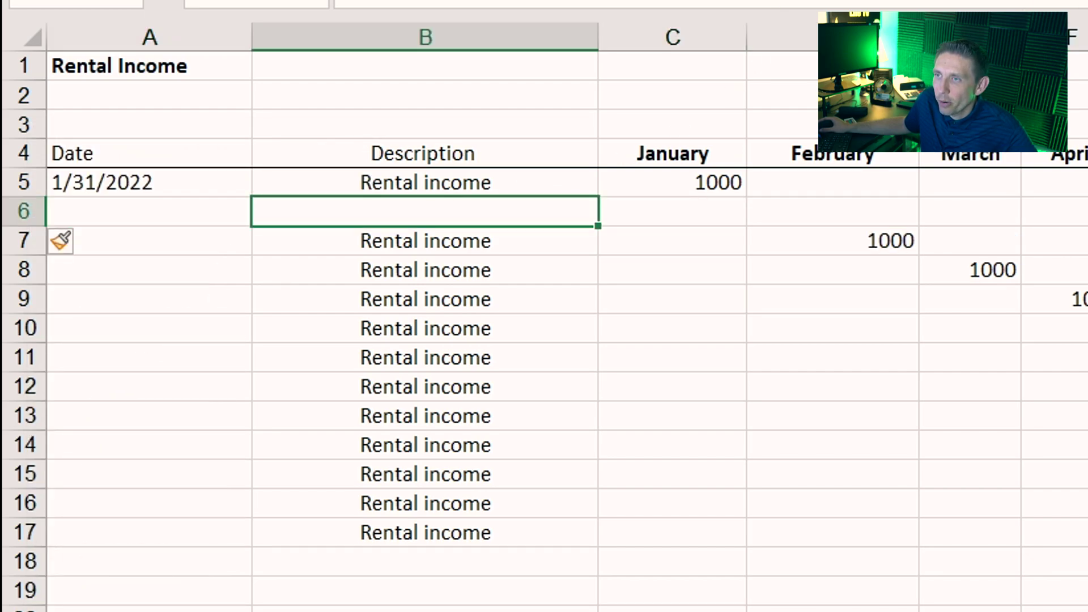
text(Rental income)
key(Left)
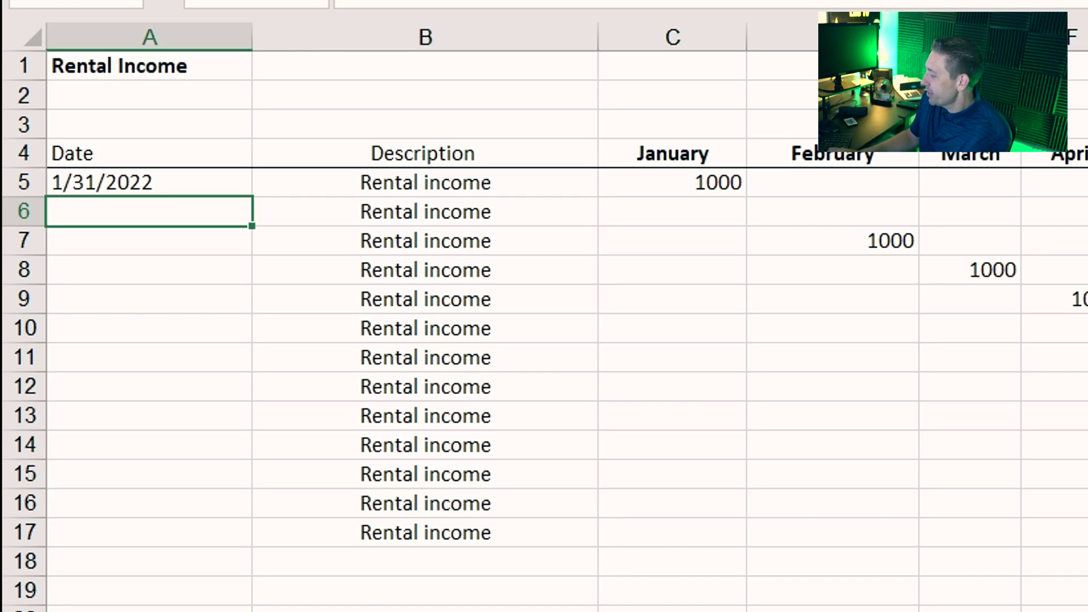
text(1/31/22)
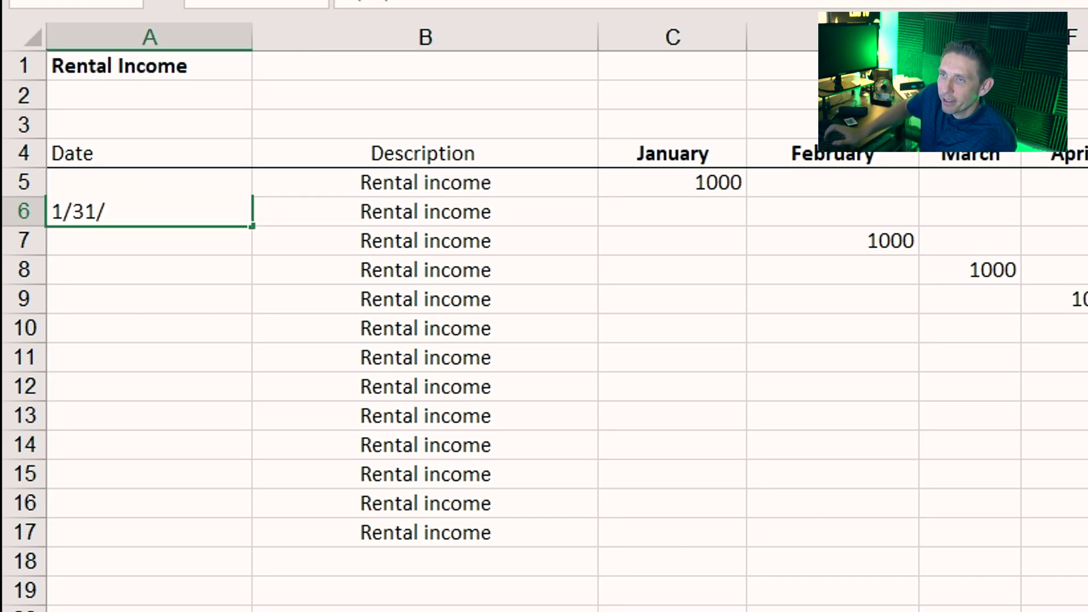
key(Tab)
key(Tab)
text(500)
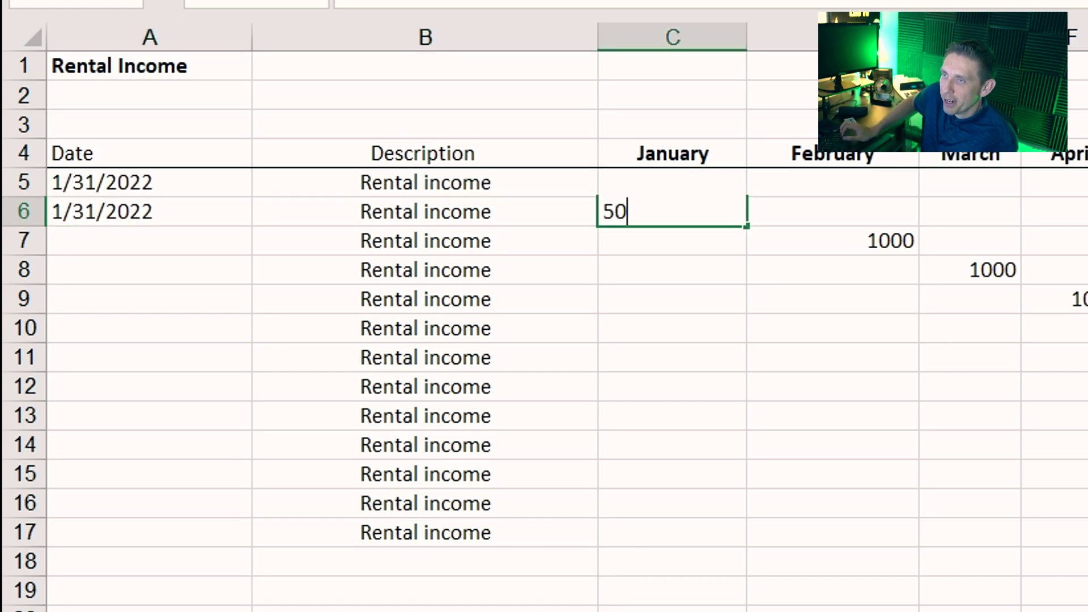
key(Return)
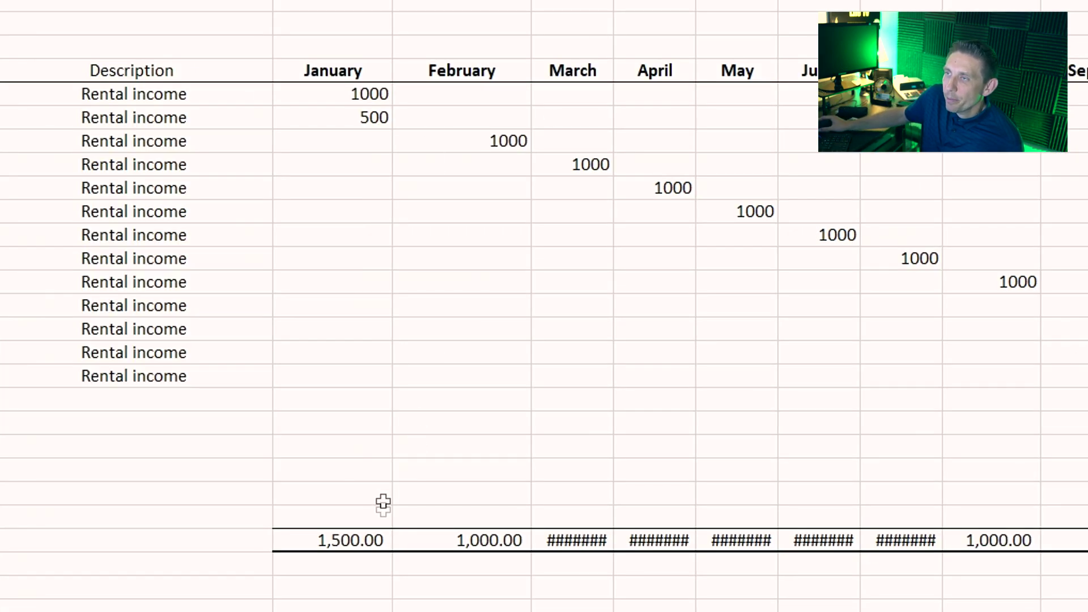
Check the range summed by the January total and the linked January rental income on the ABC Property Example sheet
double_click(362, 540)
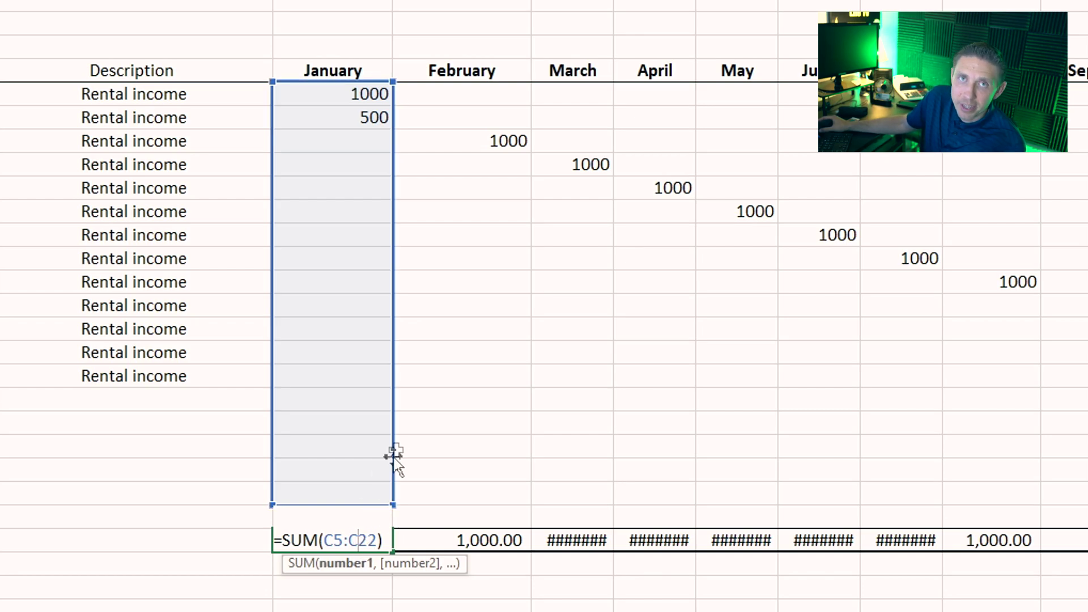
key(ctrl+Return)
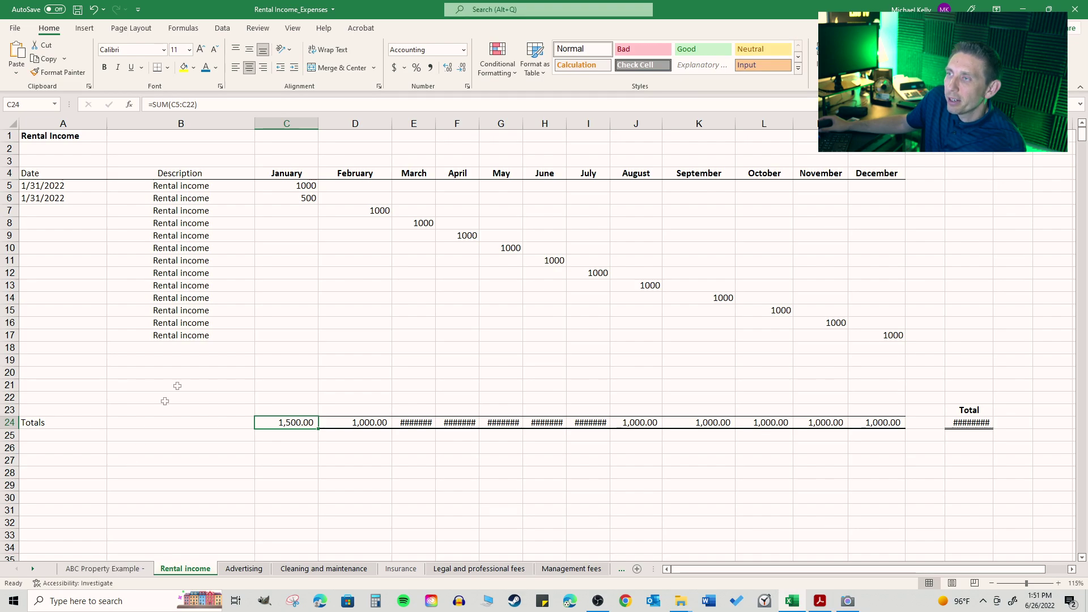
click(131, 569)
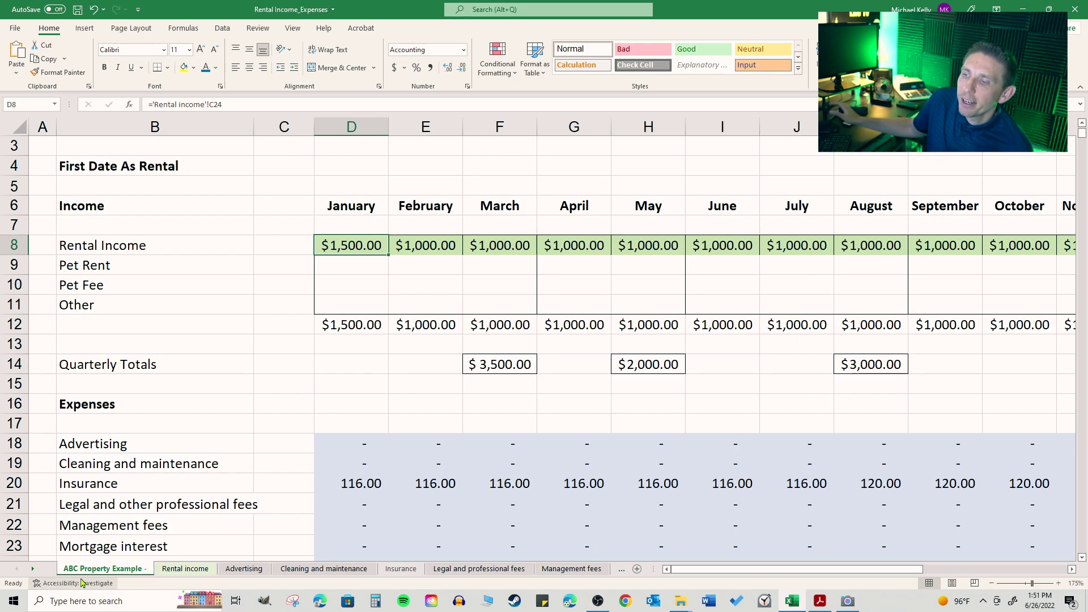
Delete row 6, the second January rental income entry, from the Rental income sheet
click(184, 569)
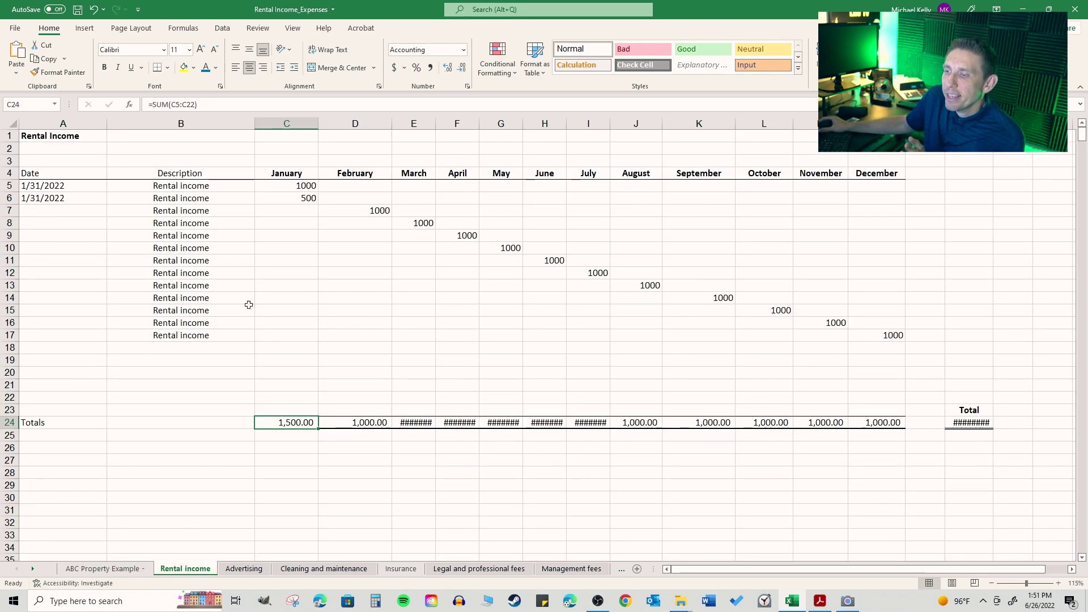
click(97, 208)
click(266, 187)
click(293, 199)
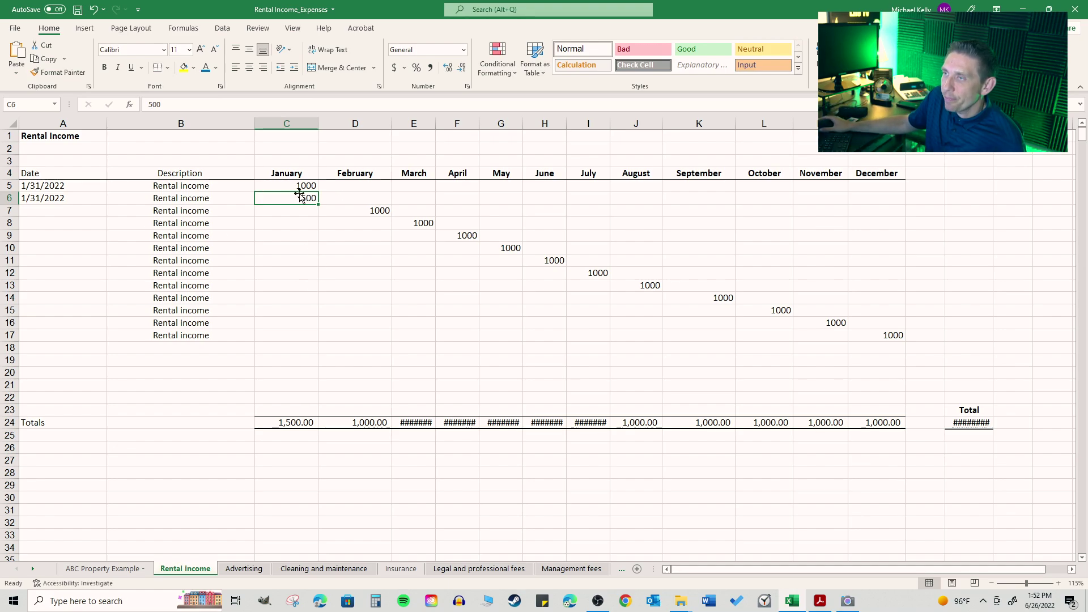
click(9, 198)
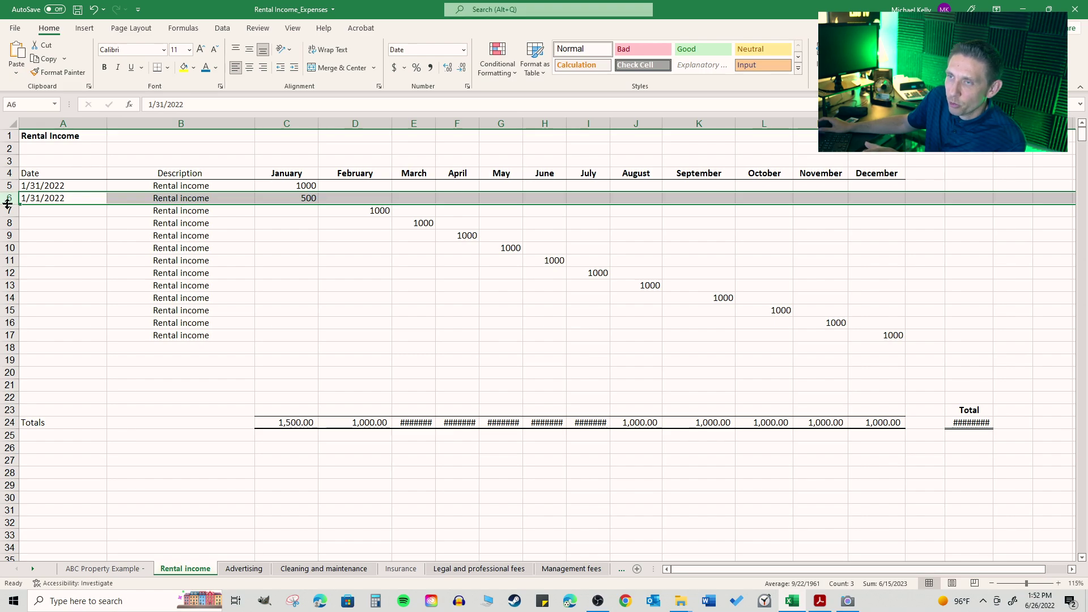
right_click(24, 196)
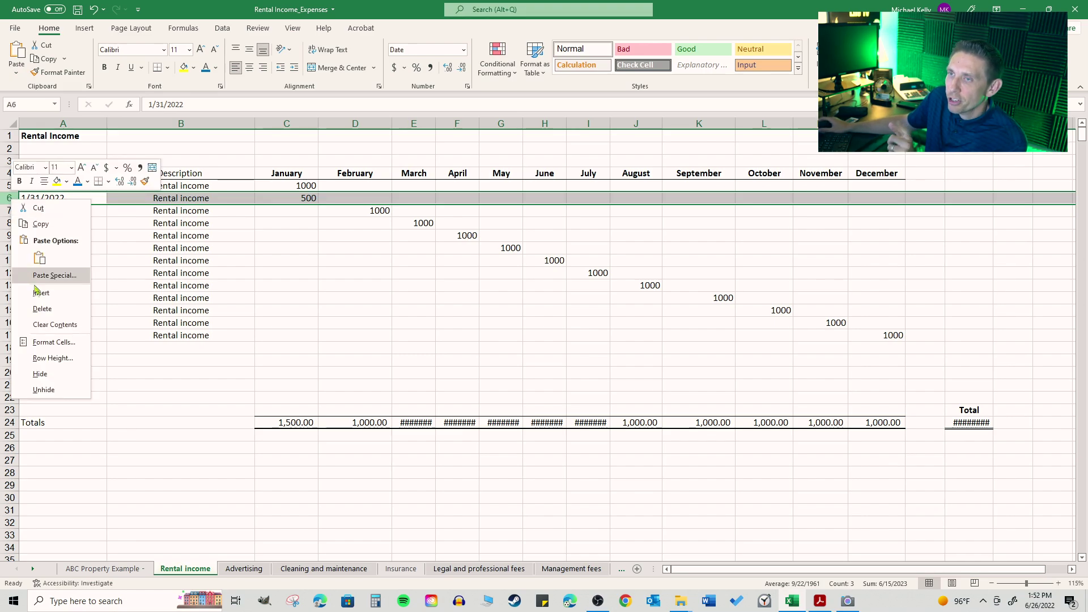
click(44, 306)
click(384, 232)
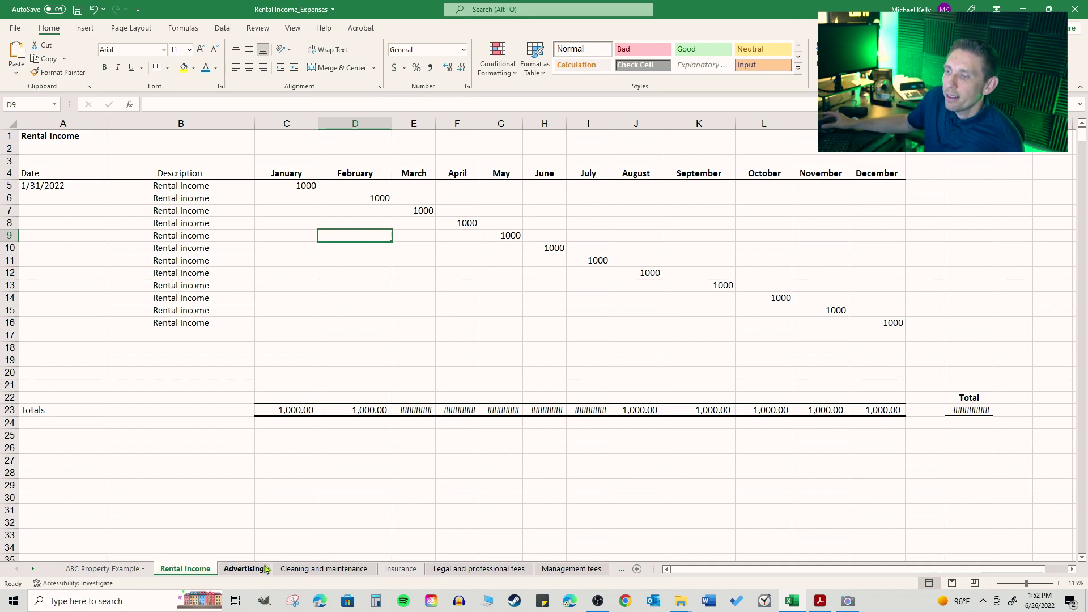
Start an entry in row 6 of the Advertising sheet with the date 5/1/22 and the description "Advertising"
click(244, 568)
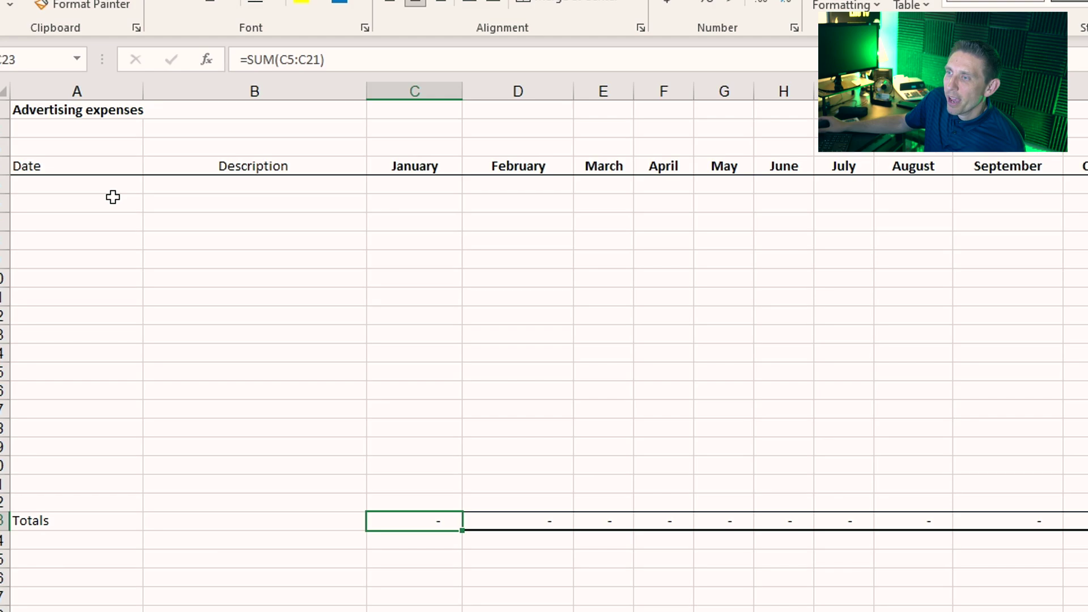
click(76, 184)
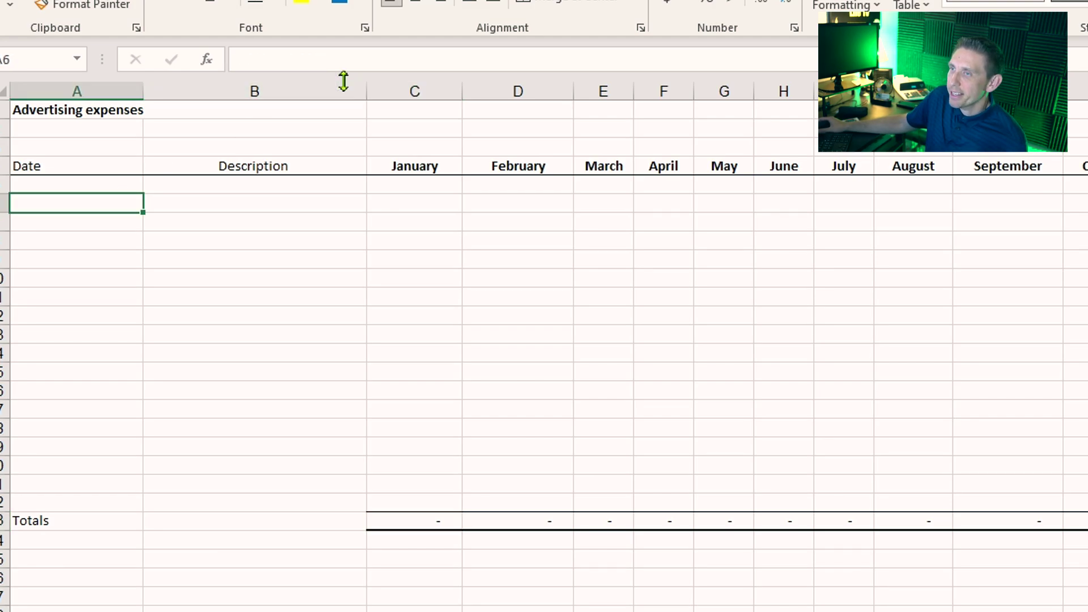
text(5/1/262)
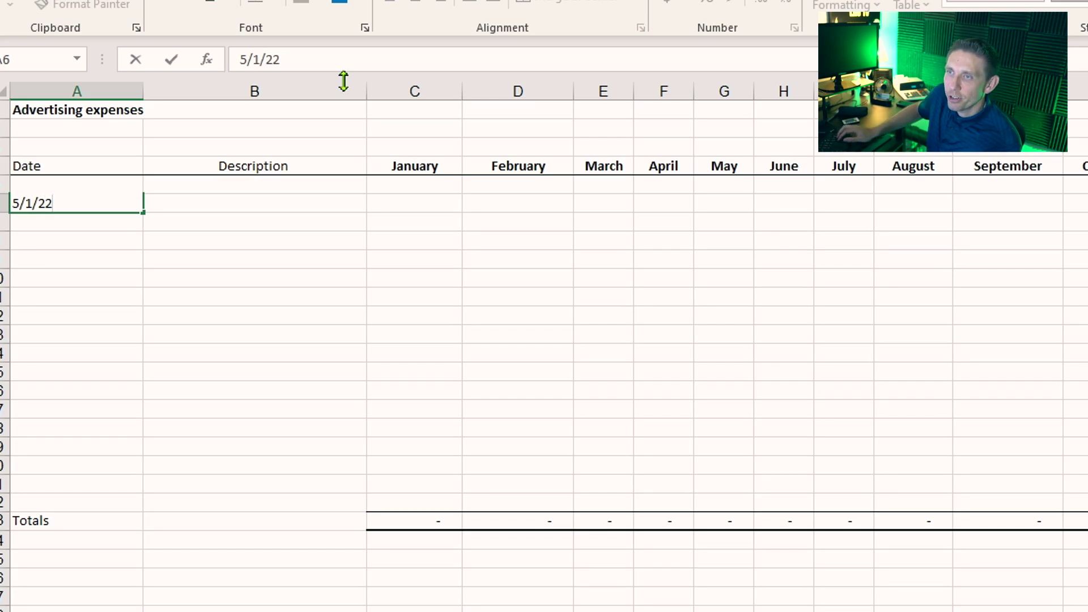
key(Tab)
key(Tab)
key(shift+Tab)
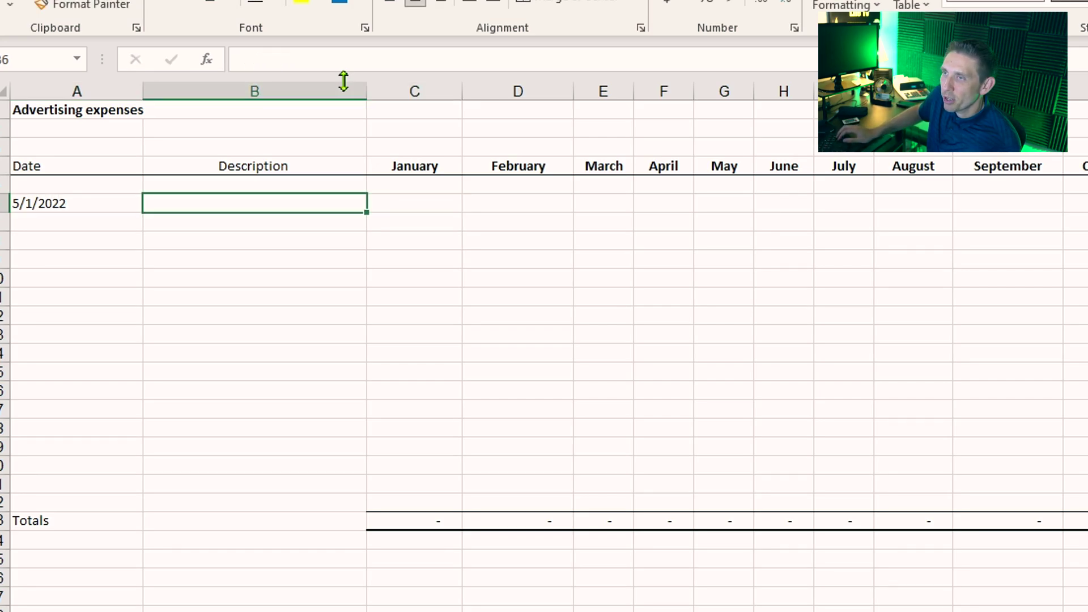
text(Advertising)
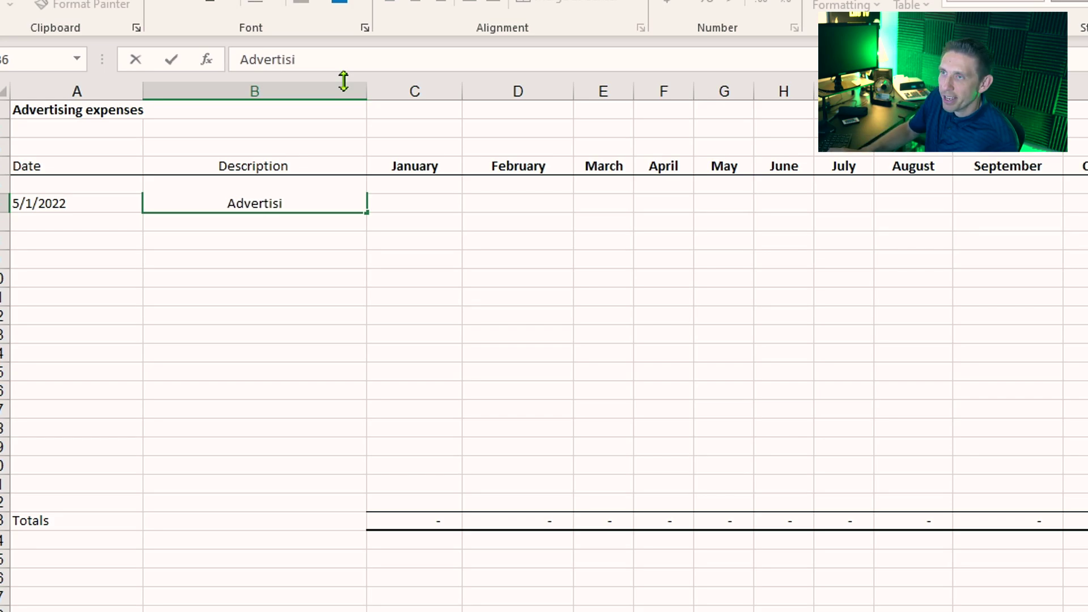
Enter 100 as the May amount for the advertising entry in row 6
key(Tab)
key(Tab)
key(Tab)
key(Tab)
key(Tab)
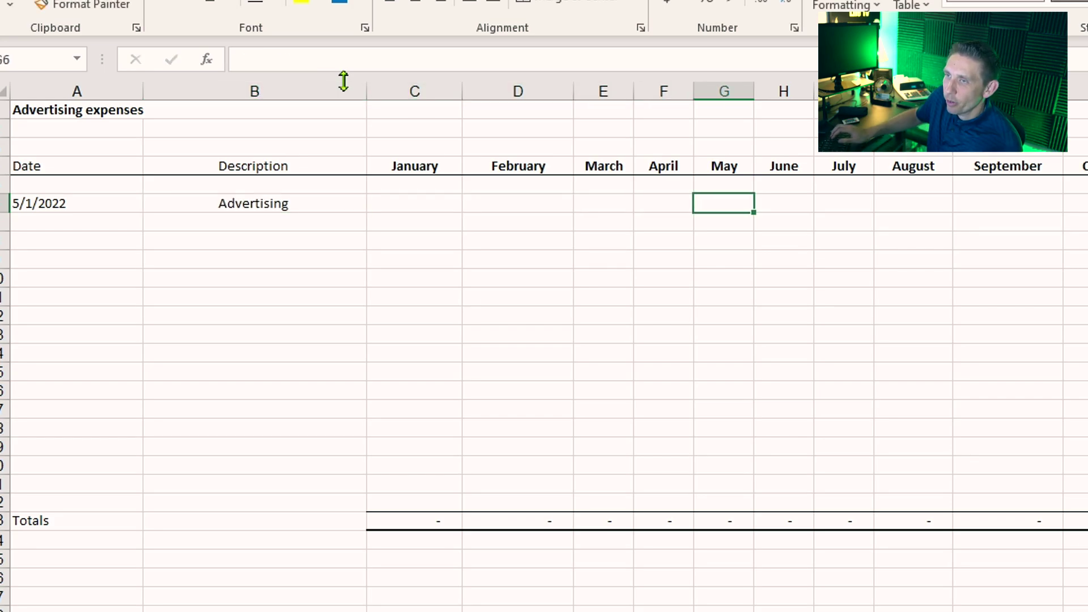
text(11)
text(00)
key(BackSpace)
key(BackSpace)
key(BackSpace)
text(00)
key(Return)
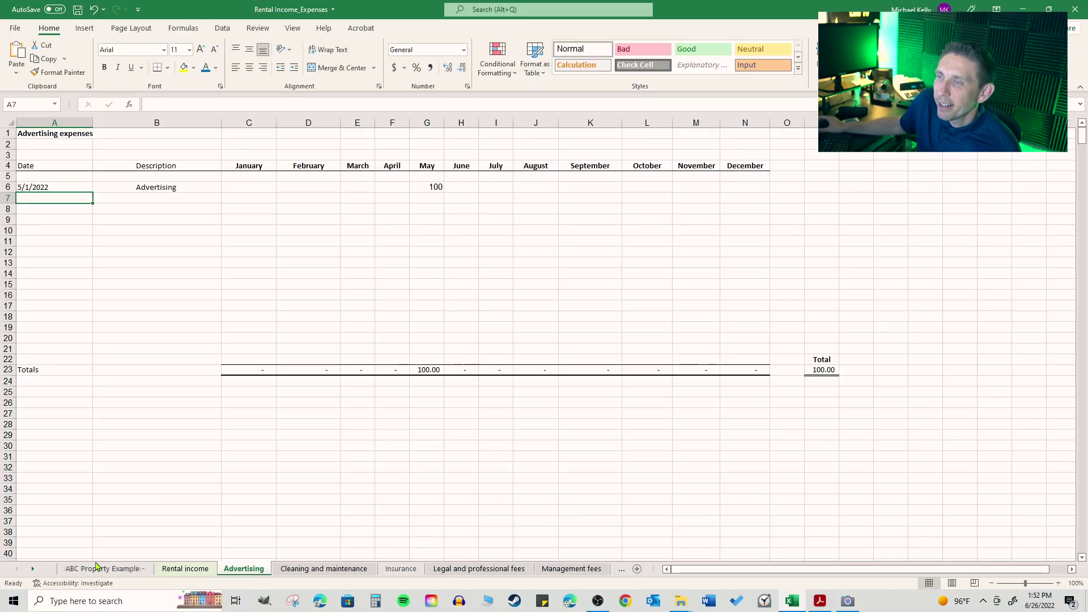
Check the Advertising and Cleaning and maintenance links in the expense section of the ABC Property Example sheet
click(97, 567)
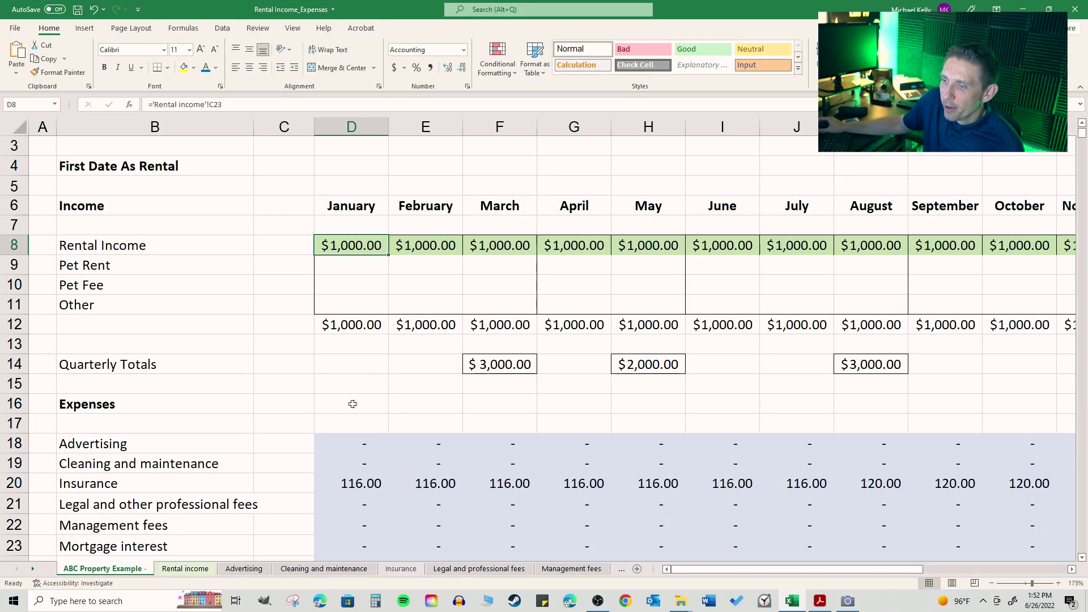
mouse_move(685, 568)
mouse_down()
mouse_move(771, 567)
mouse_move(684, 567)
mouse_up()
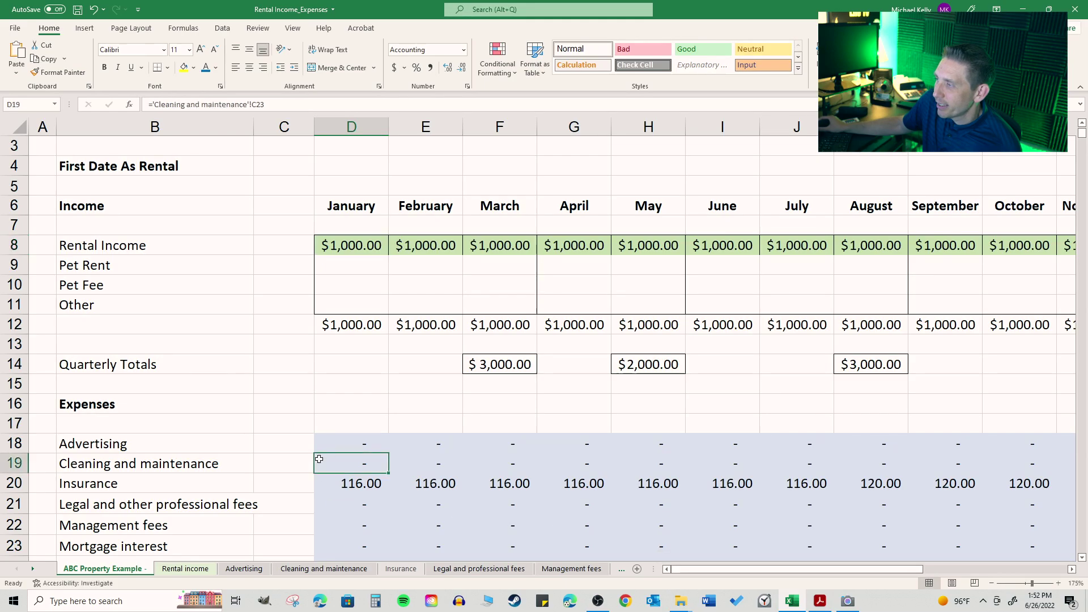
click(406, 444)
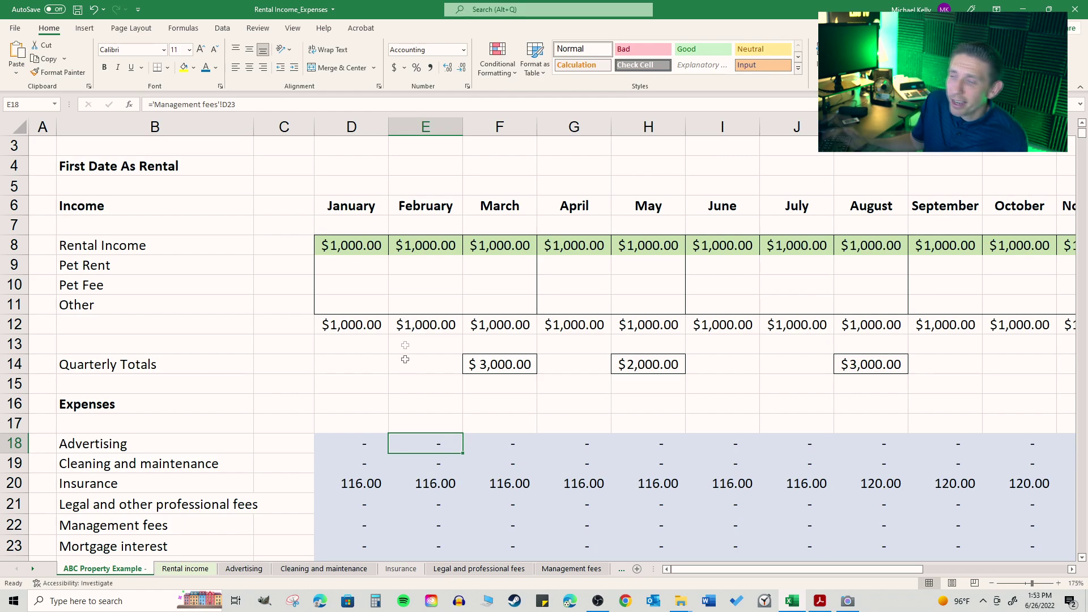
Link January advertising in D18 of the ABC Property Example sheet to Advertising!C23 and fill the formula across through December
click(360, 438)
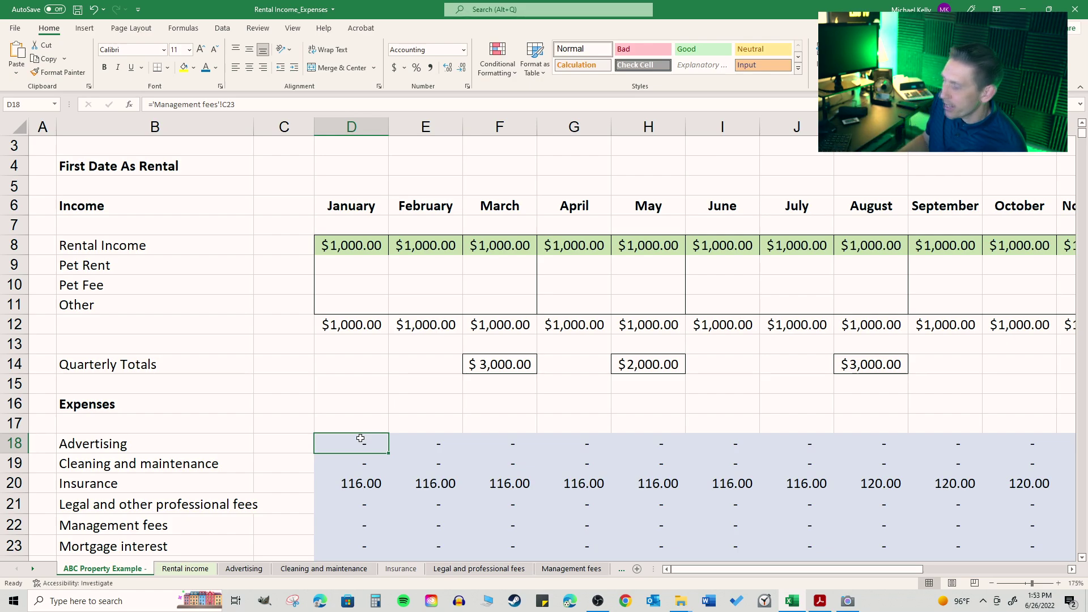
text(=)
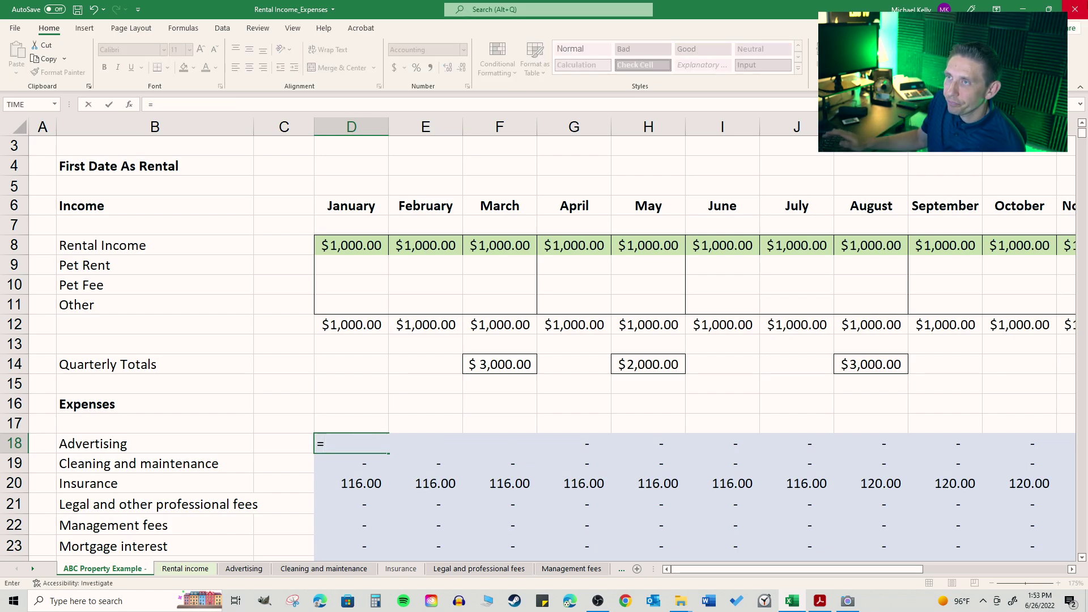
click(261, 574)
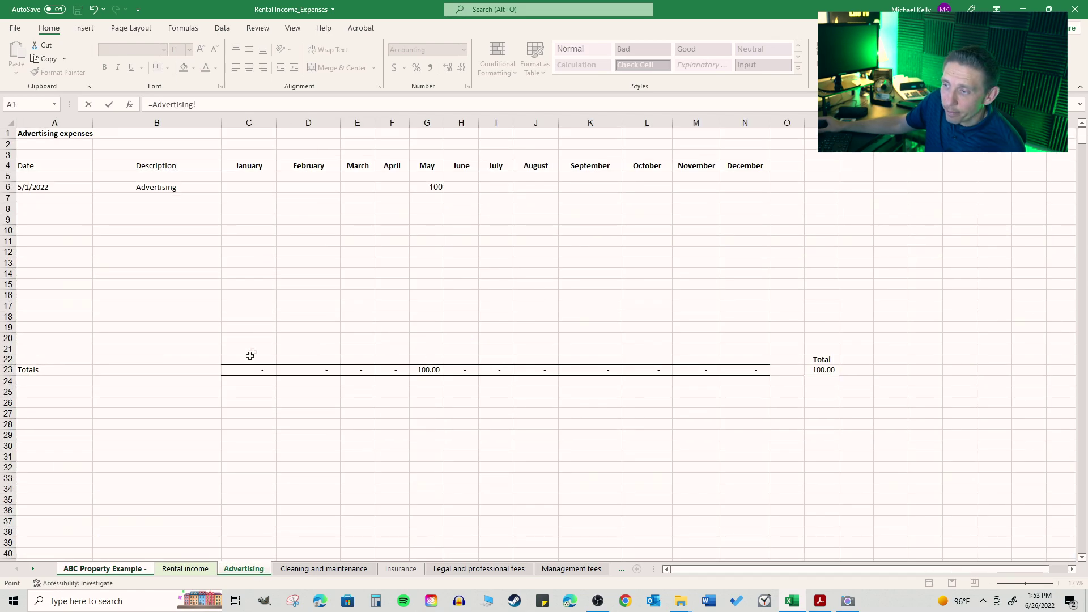
click(250, 368)
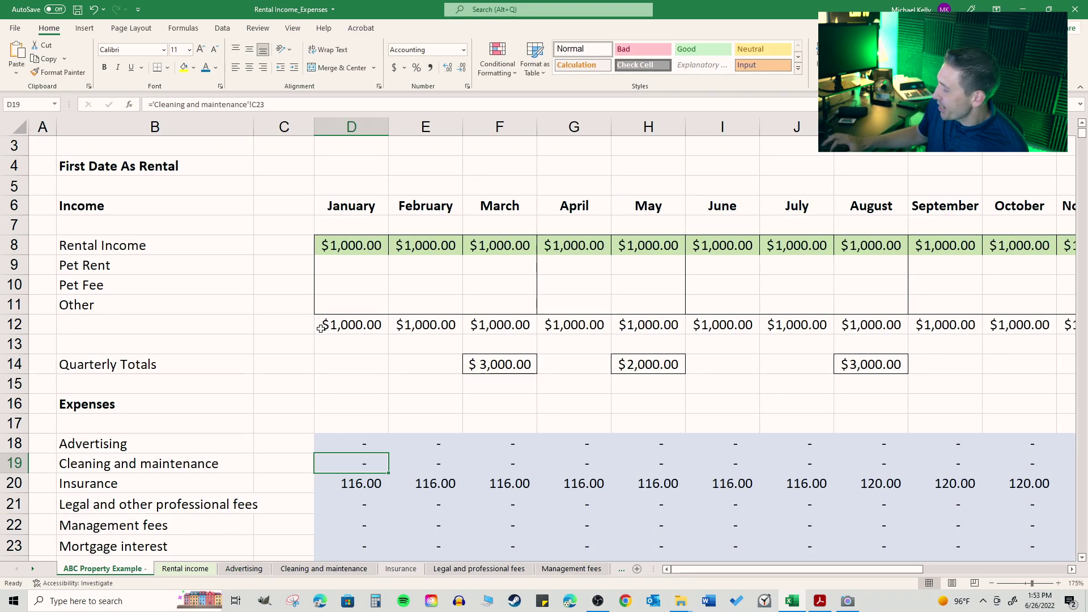
click(347, 459)
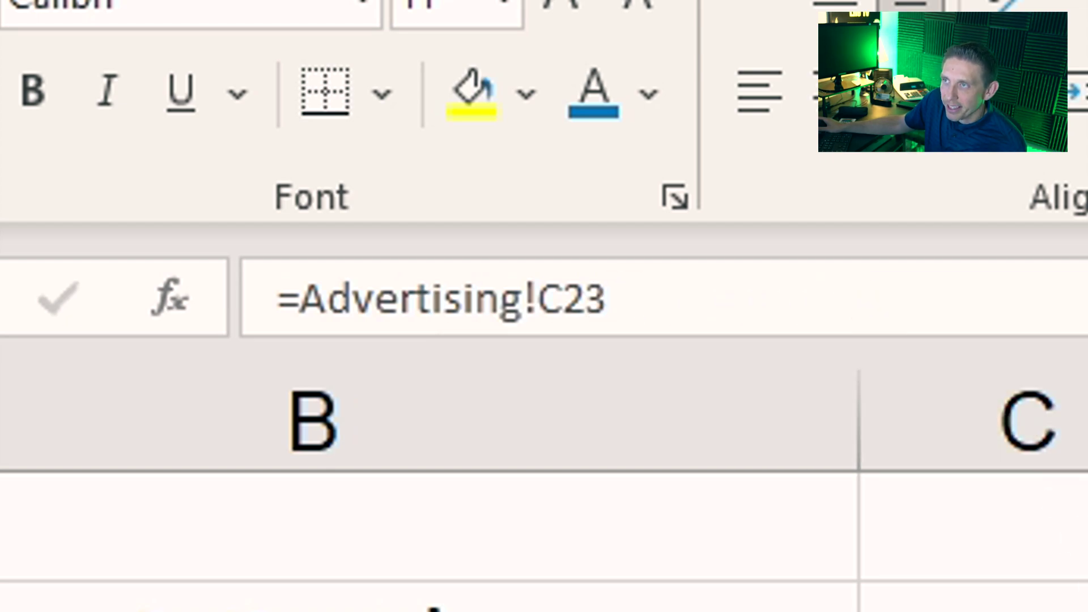
drag(388, 452, 956, 440)
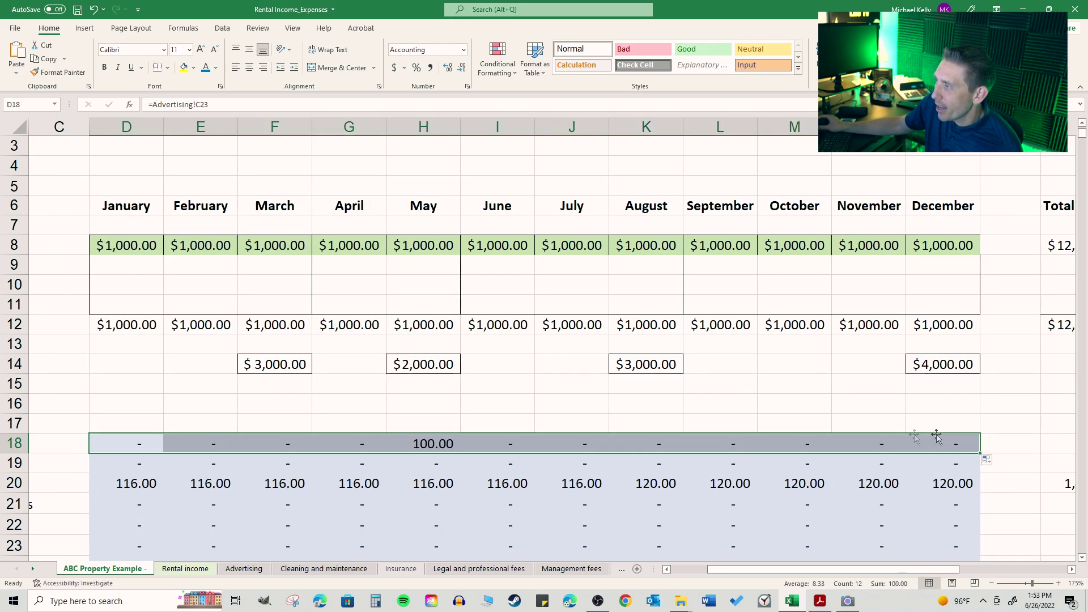
Compare the linked May advertising expense on the ABC Property Example sheet with the May total on the Advertising sheet
click(357, 444)
click(431, 444)
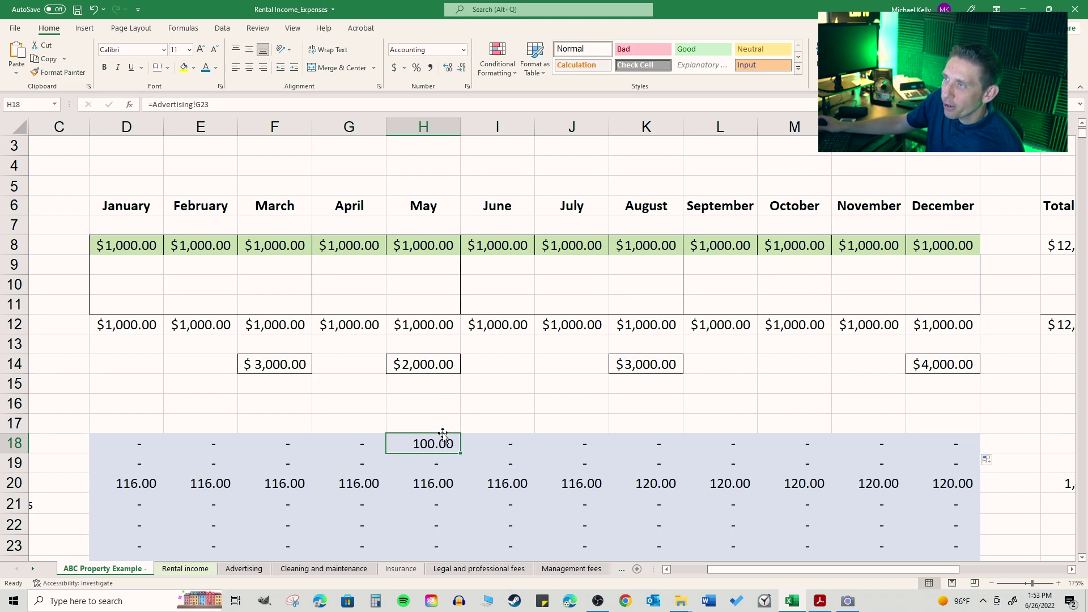
click(244, 569)
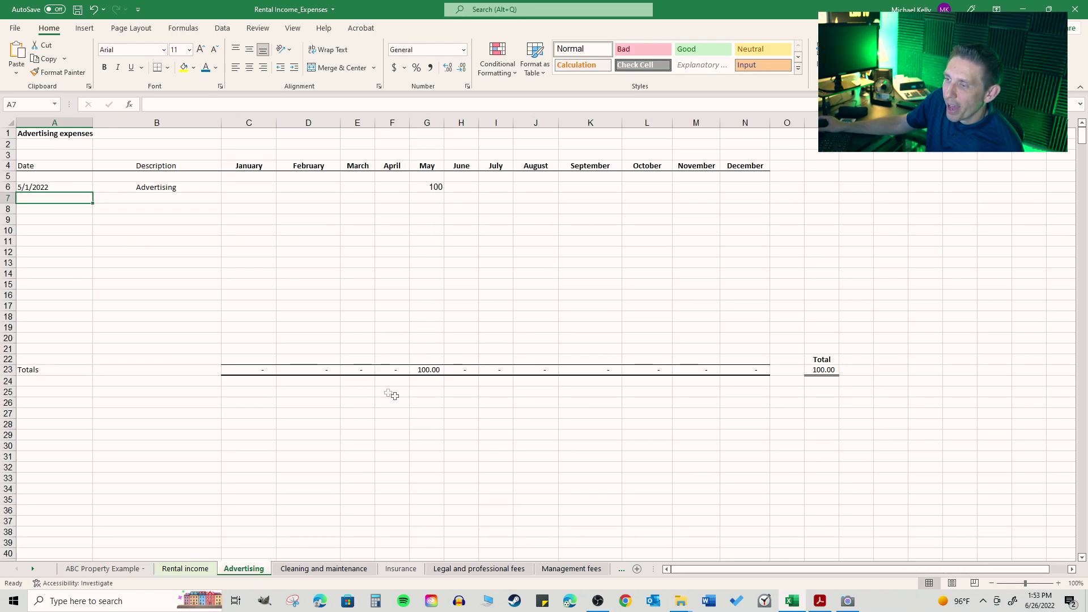
click(98, 569)
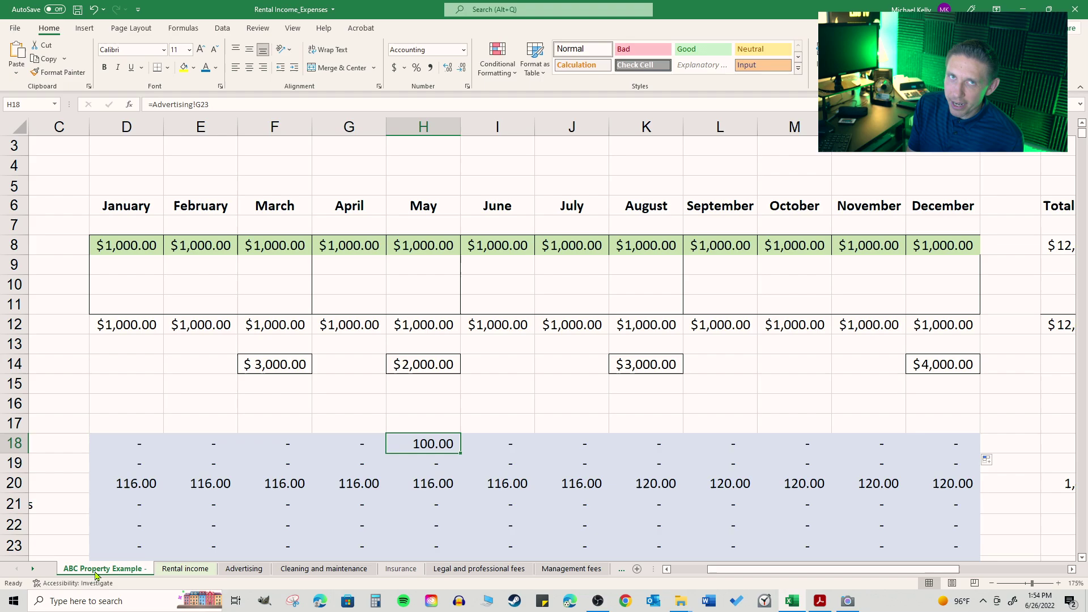
drag(705, 569, 666, 566)
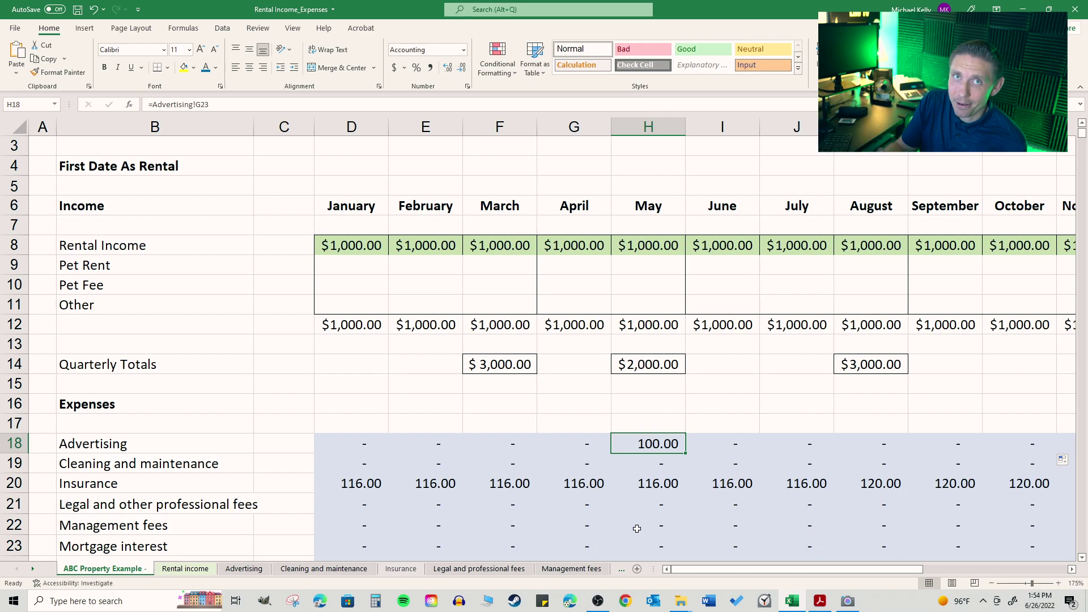
Check the January formulas for Cleaning and maintenance, Insurance and Management fees against their category sheets
click(370, 460)
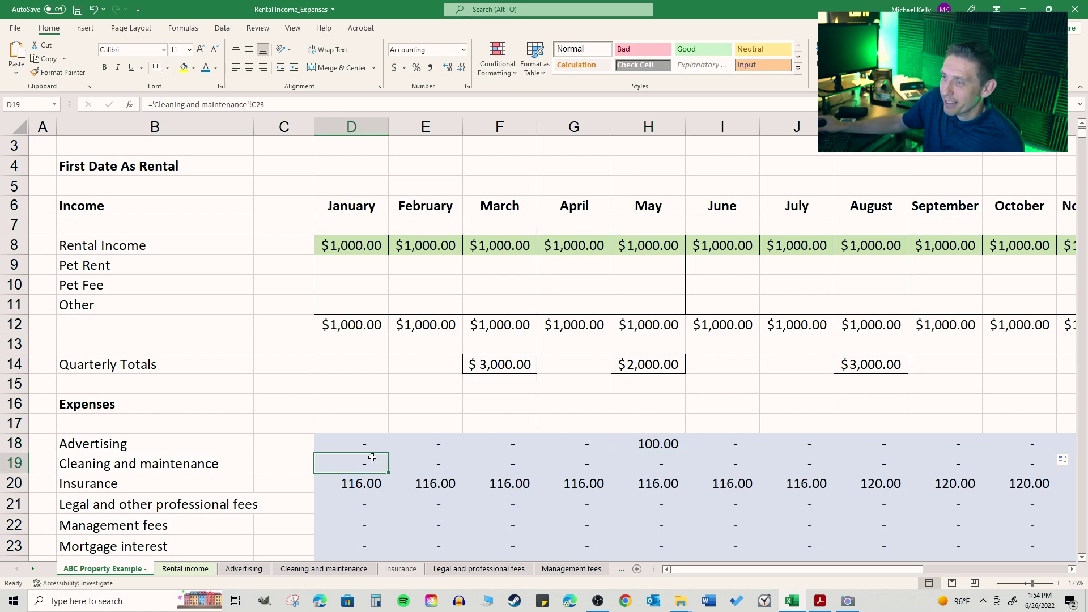
scroll(371, 453, down, 1)
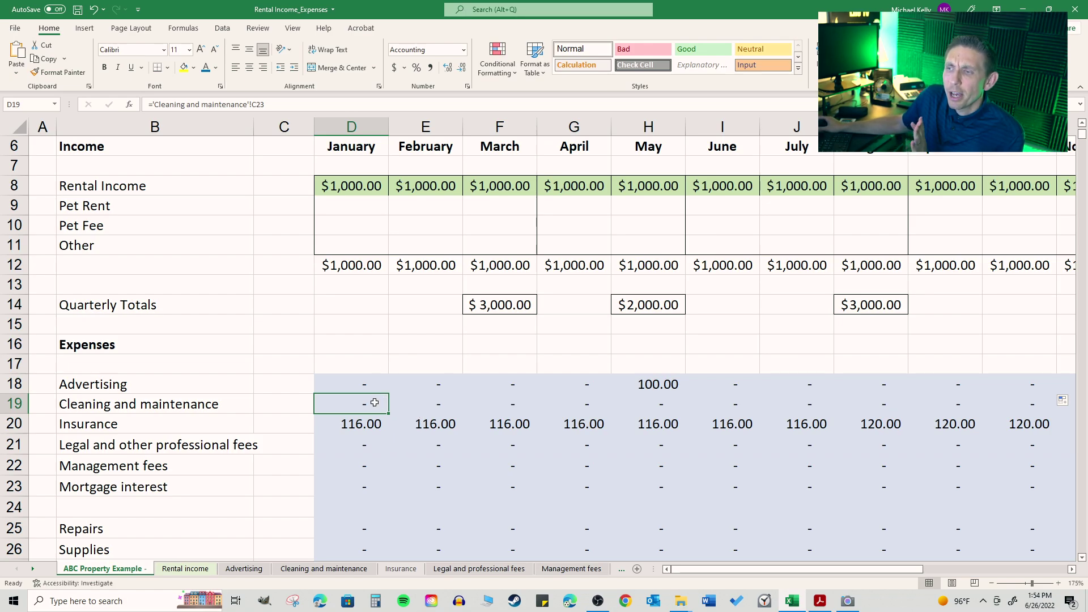
click(368, 425)
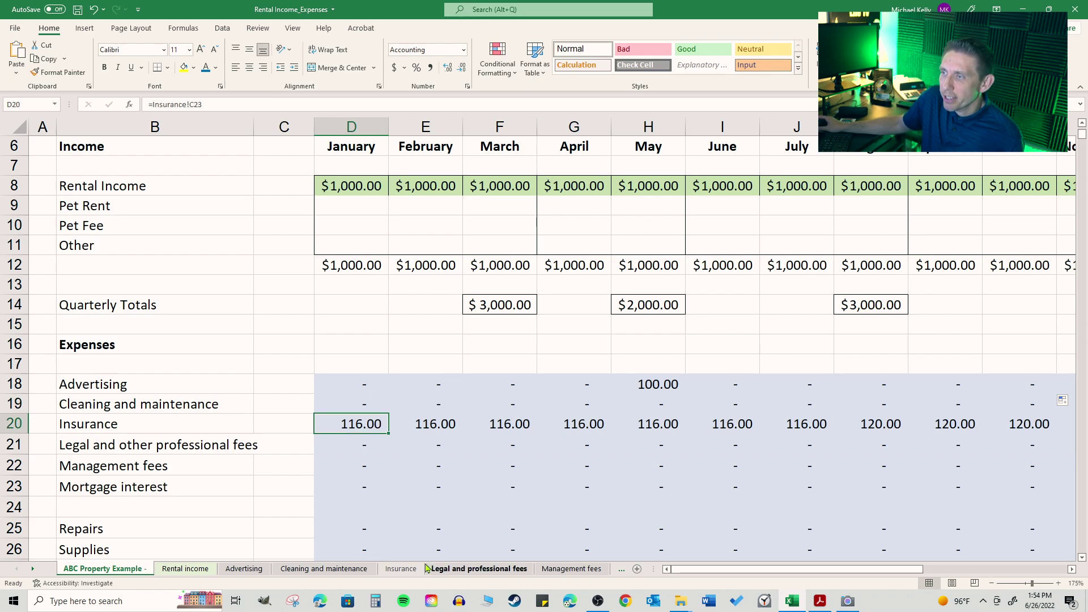
click(365, 462)
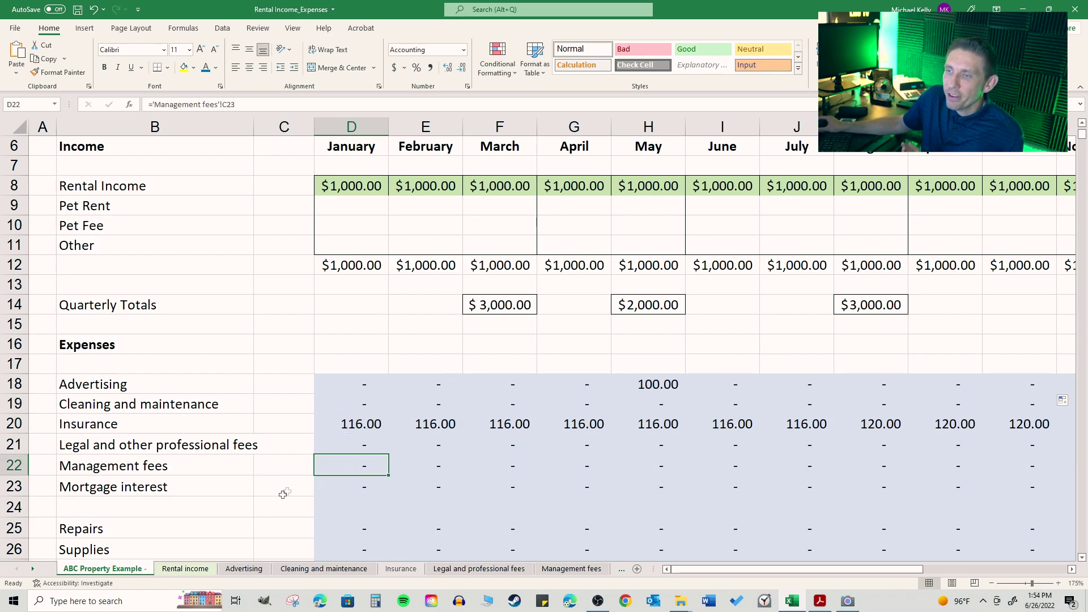
Delete the blank row 24 between Mortgage interest and Repairs in the expense list
scroll(462, 418, down, 2)
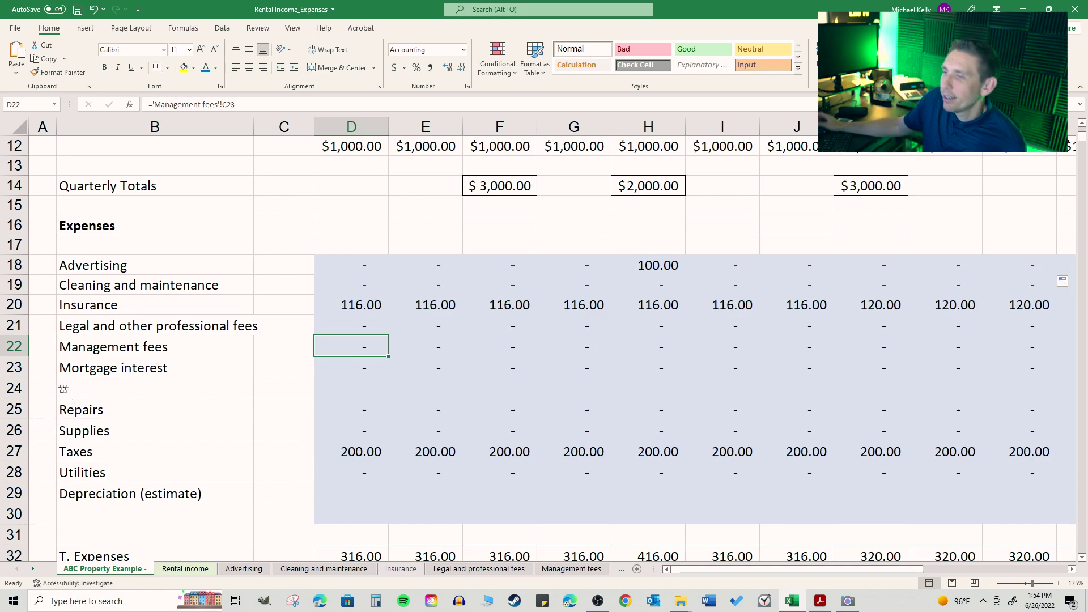
click(20, 387)
right_click(20, 387)
click(71, 493)
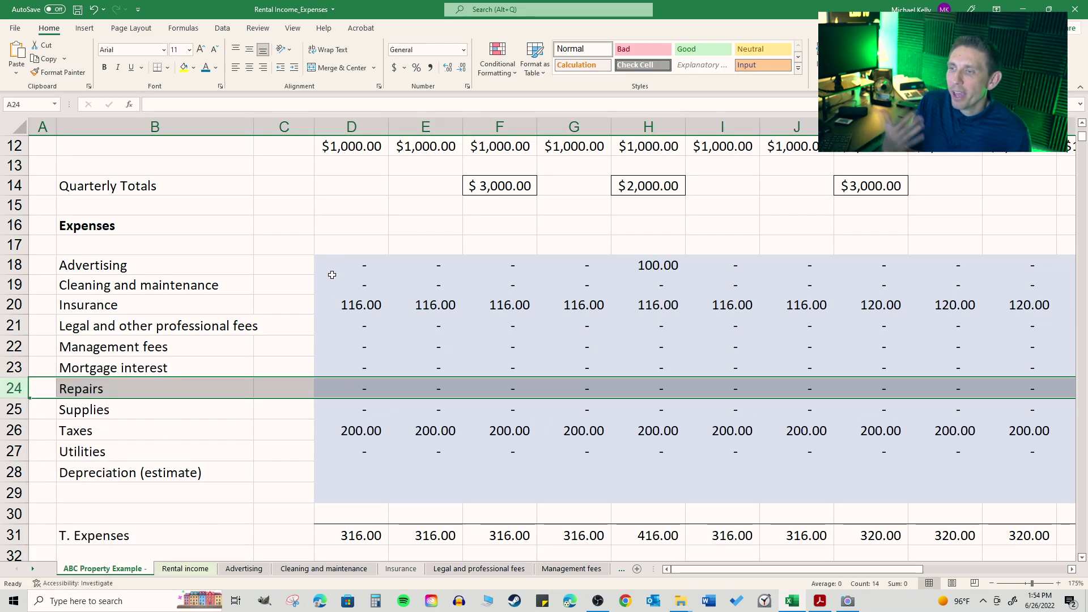
Insert a new row above Repairs in the expense list and label it "Pest Control" in column B
right_click(21, 390)
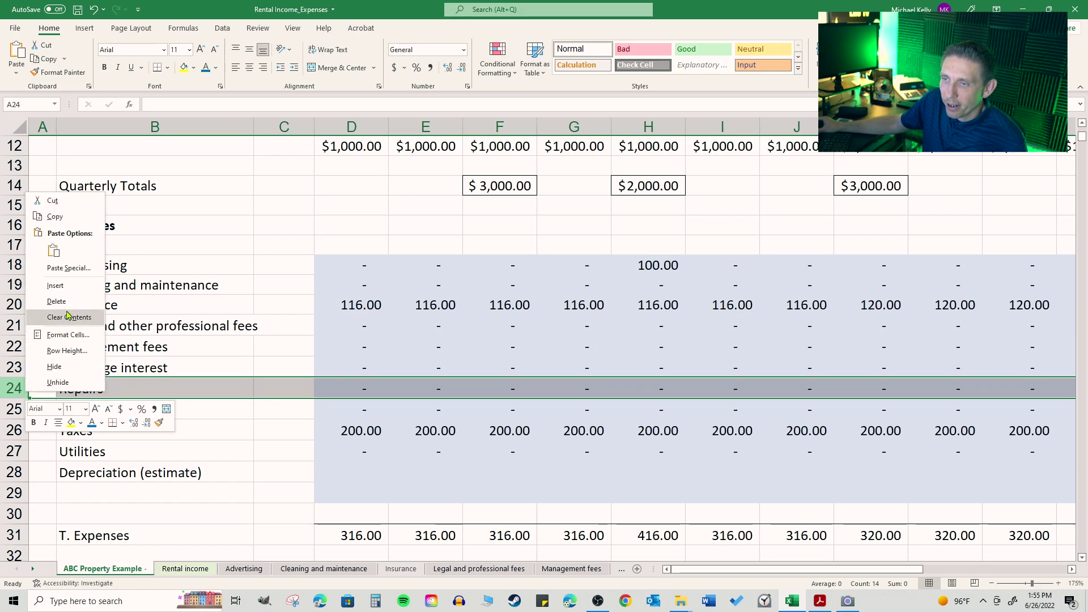
click(57, 286)
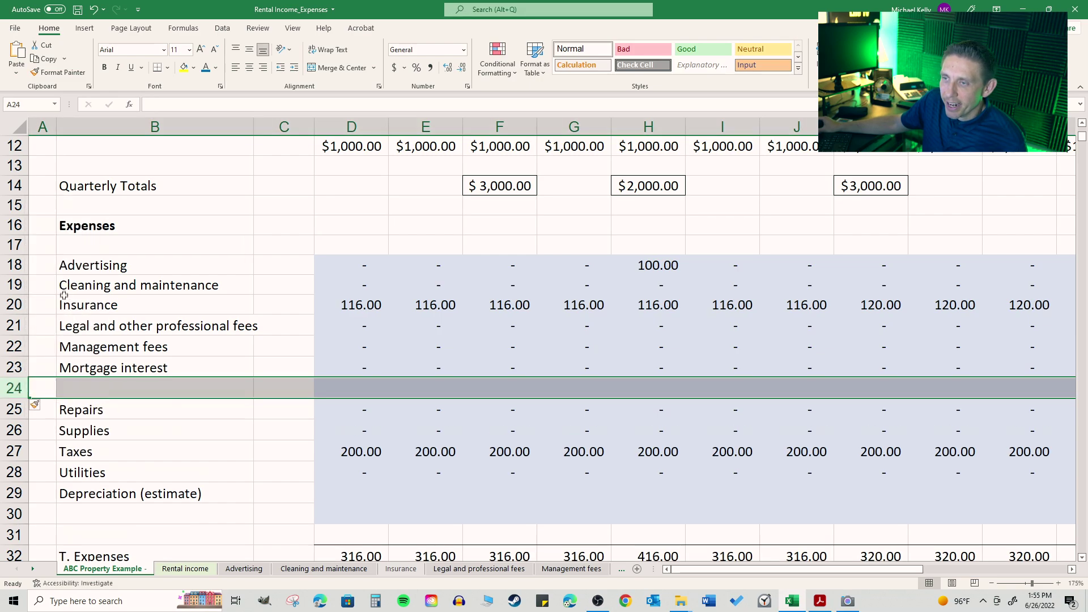
click(78, 383)
text(Pe)
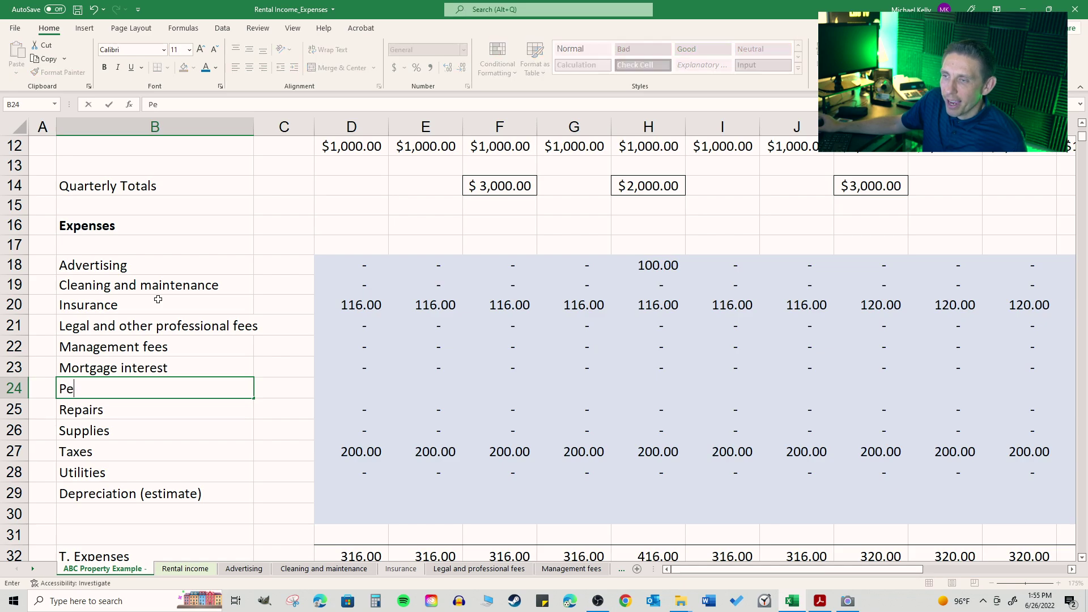
text(st Control)
key(Return)
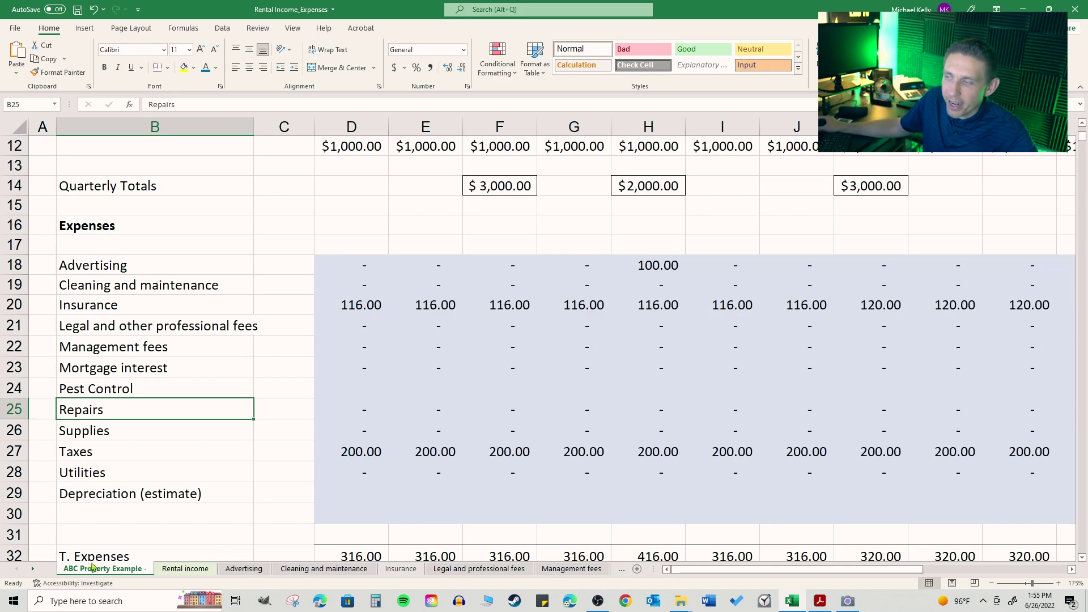
Look through all the category sheets in the workbook to see how they are ordered
click(33, 571)
click(33, 571)
click(33, 571)
click(33, 571)
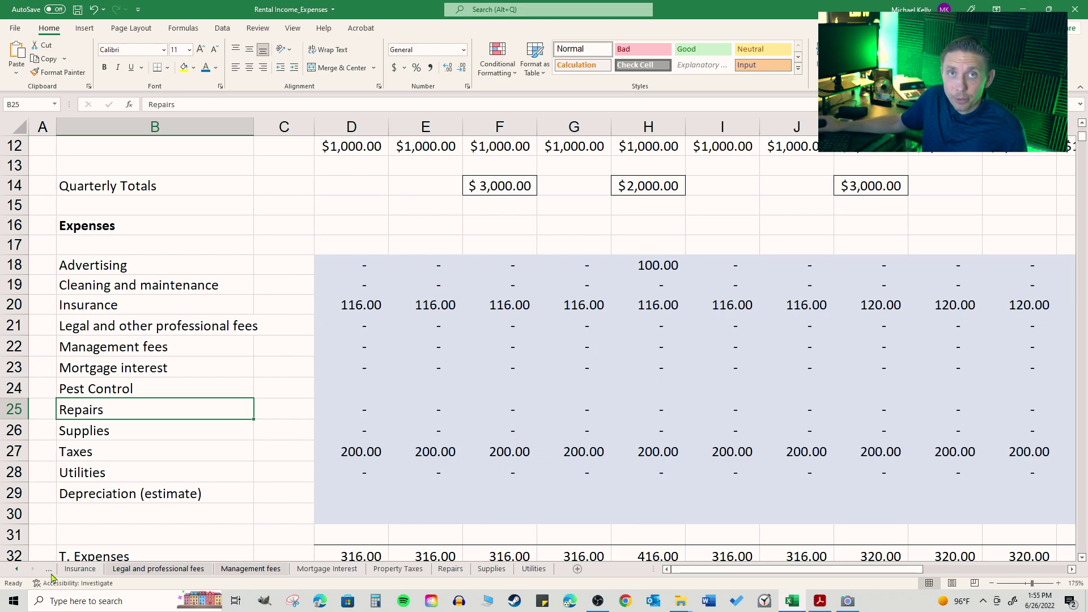
click(17, 569)
click(17, 568)
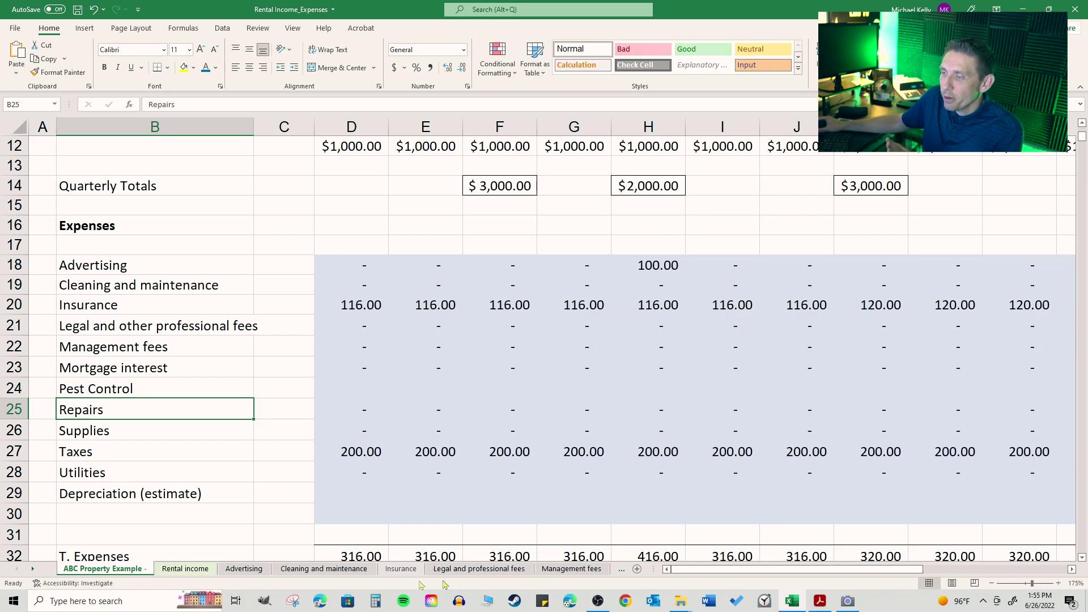
Create a copy of the Mortgage Interest sheet in the same workbook, placed before the Mortgage Interest sheet
click(31, 569)
click(31, 569)
click(30, 569)
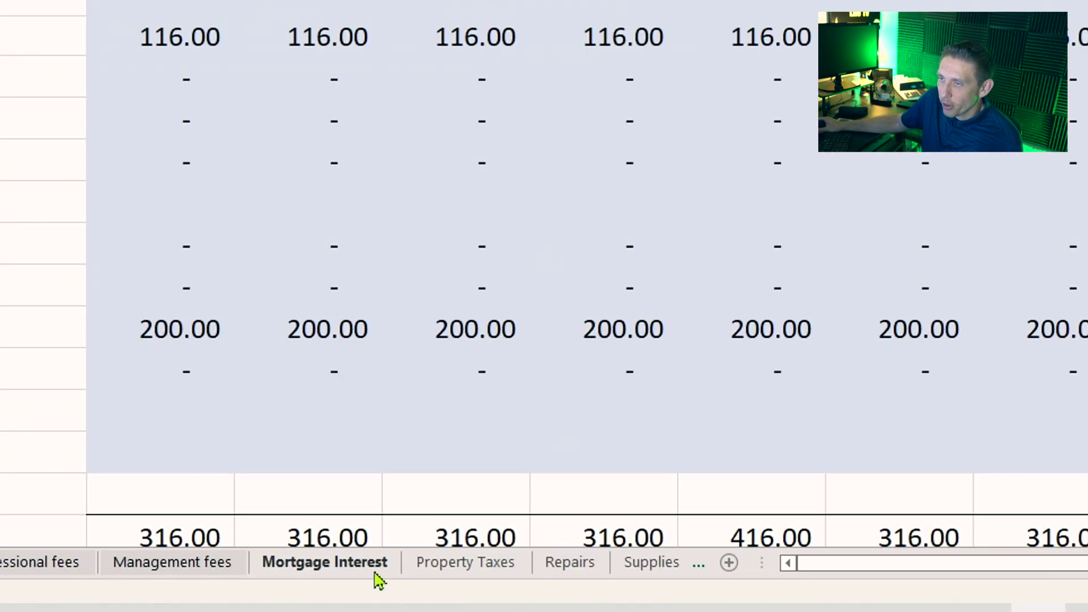
click(367, 566)
right_click(363, 568)
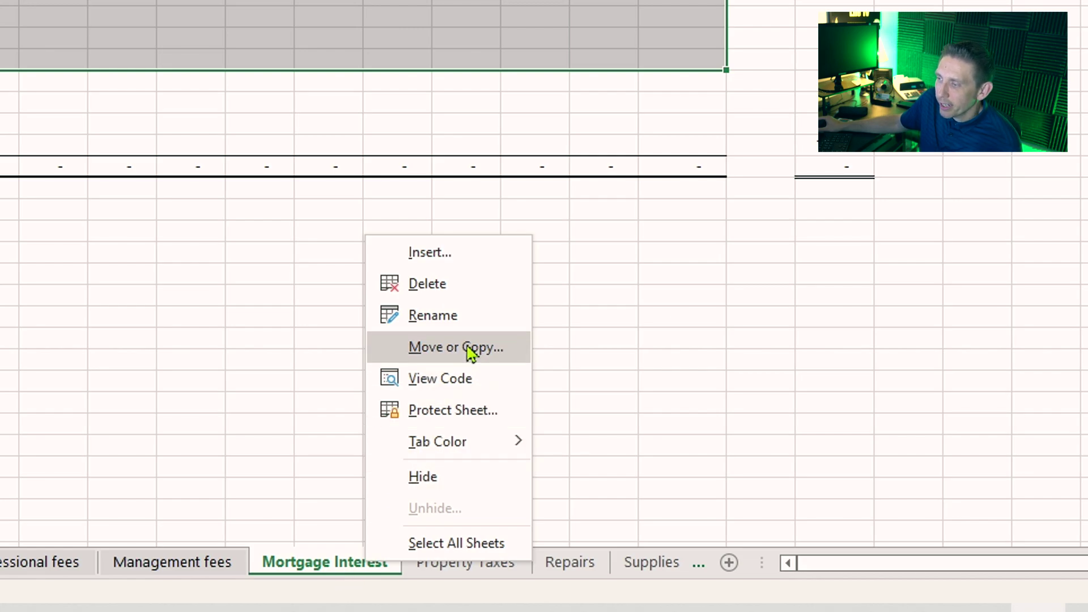
click(313, 568)
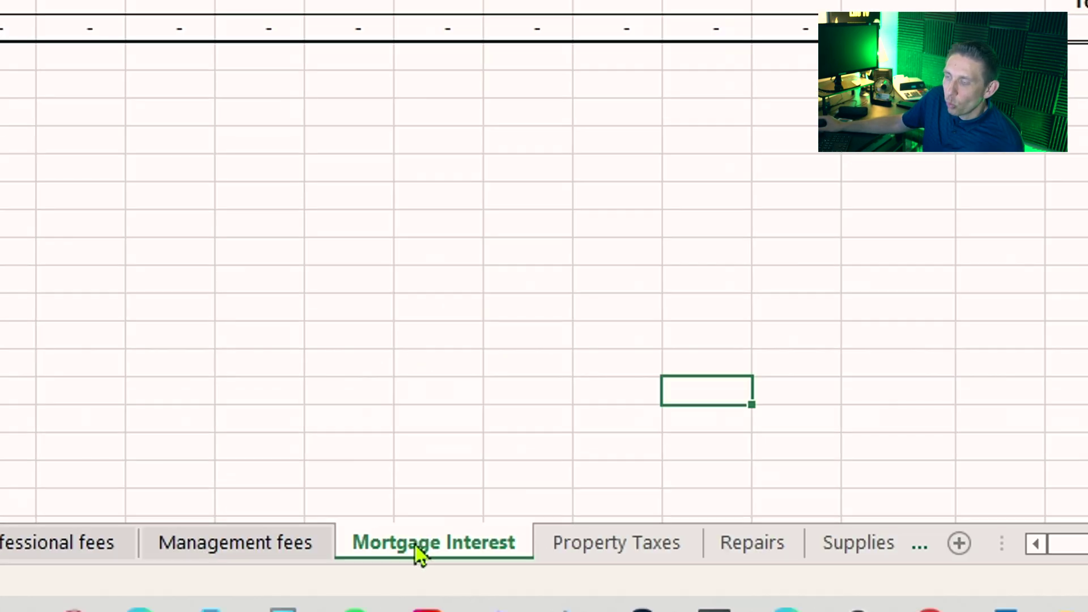
right_click(417, 549)
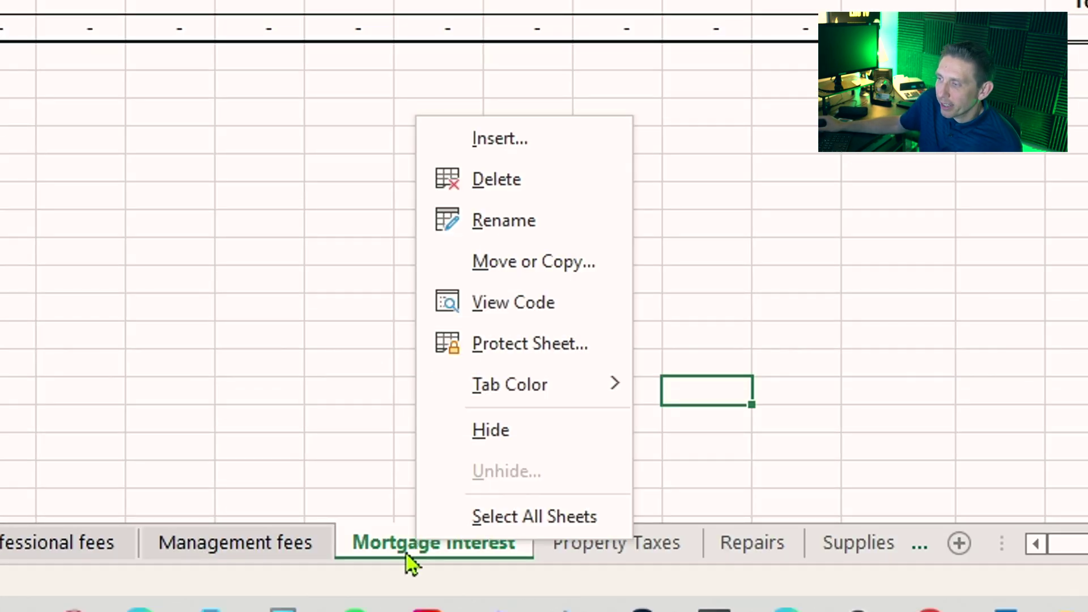
click(557, 276)
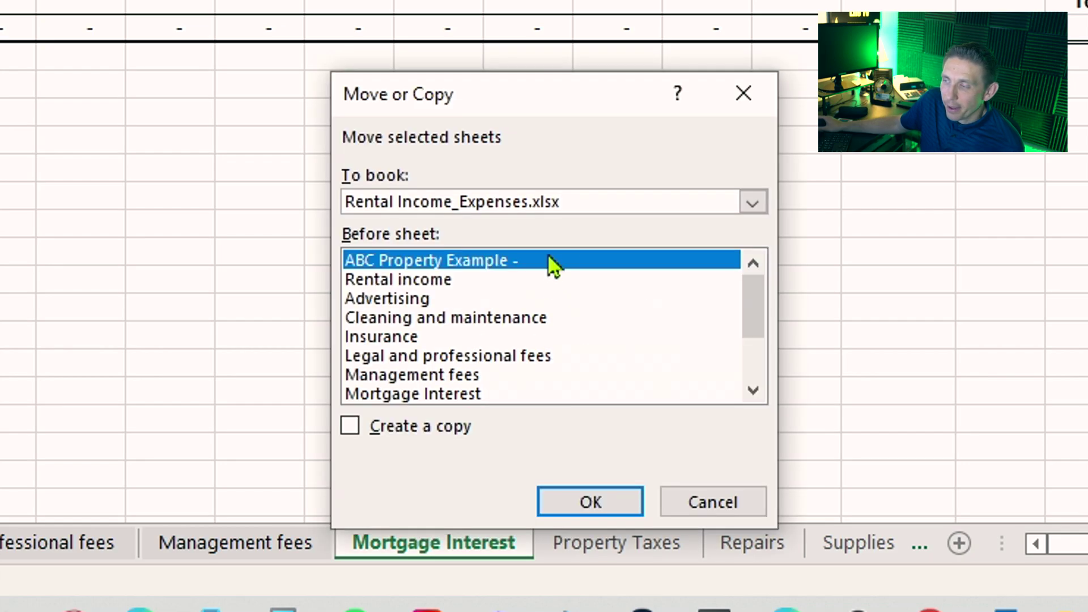
click(454, 434)
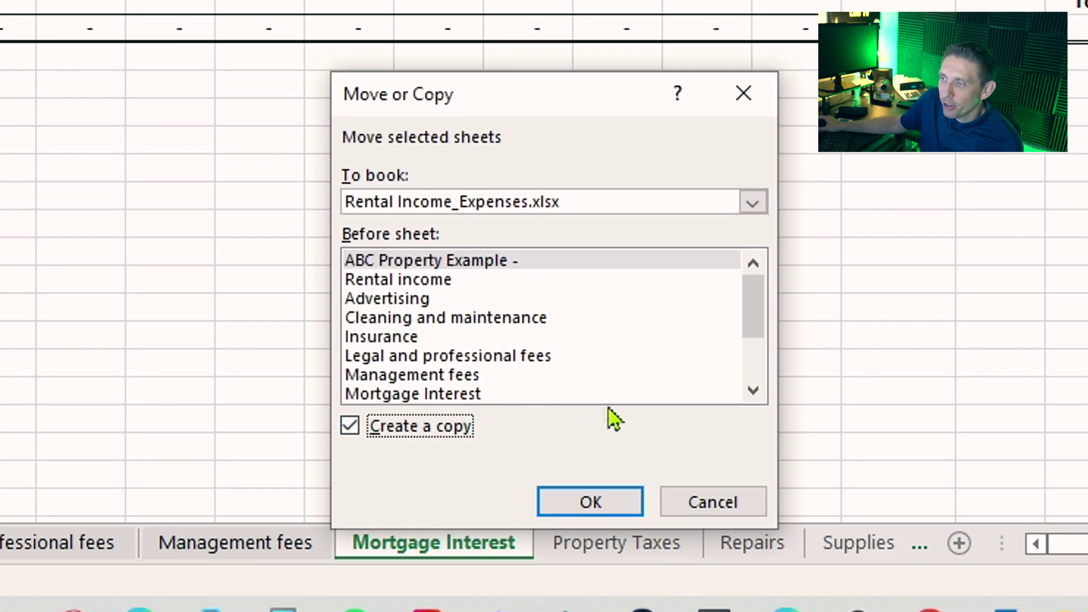
click(752, 390)
click(470, 374)
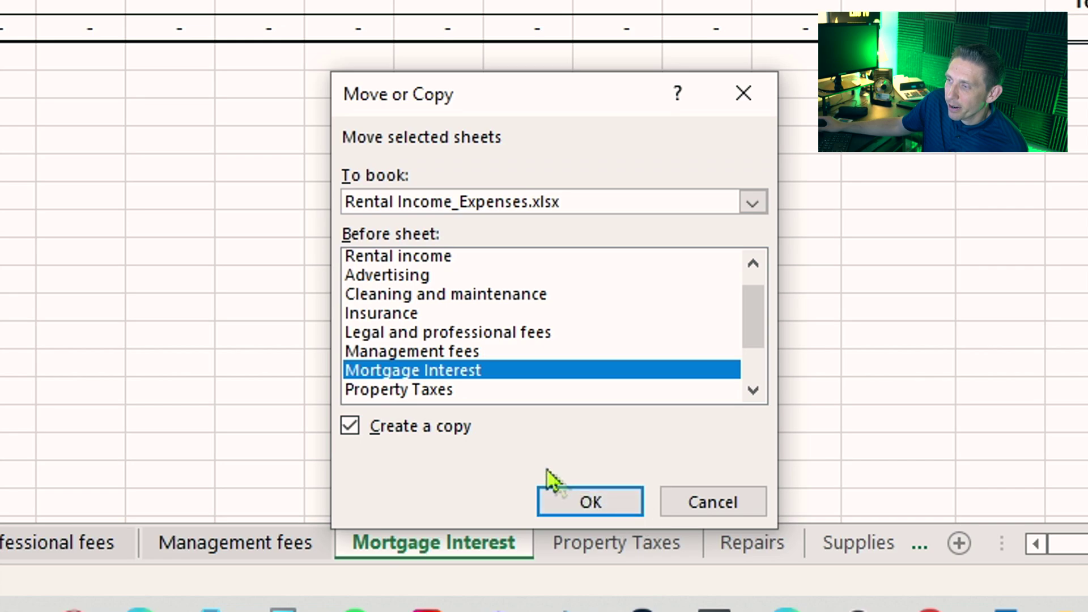
click(590, 503)
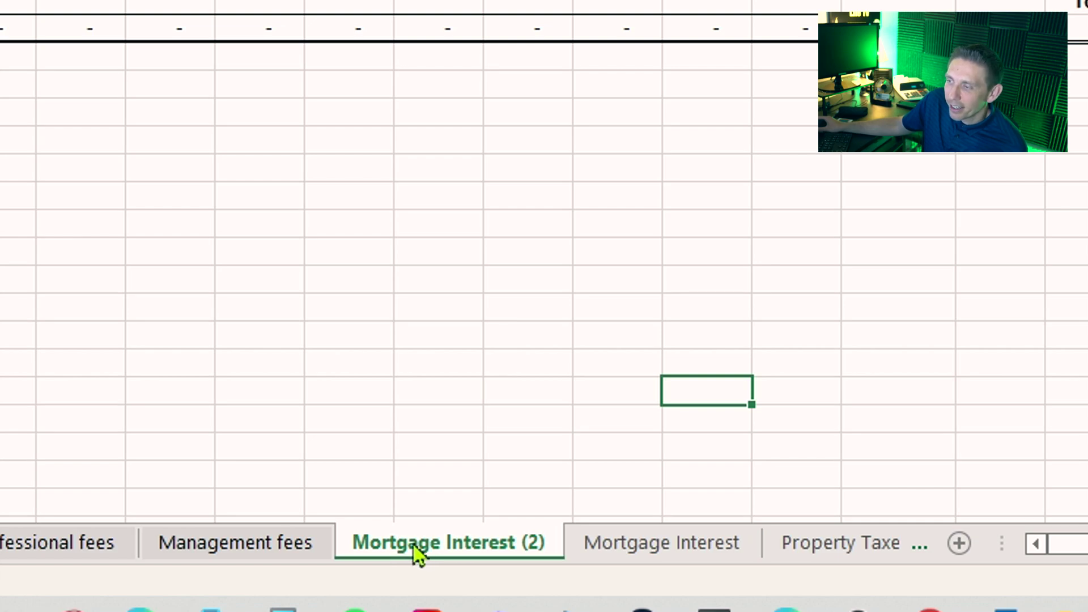
Move the copied sheet between Mortgage Interest and Property Taxes and rename it "Pest Control"
mouse_move(413, 542)
mouse_down()
mouse_move(421, 528)
mouse_move(730, 518)
mouse_up()
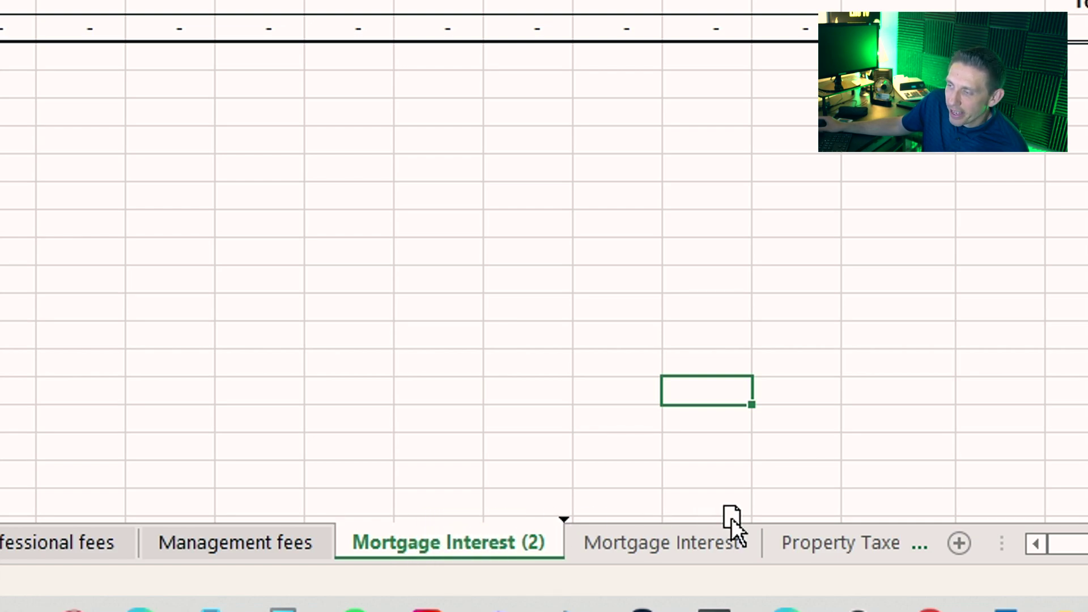
drag(798, 517, 796, 518)
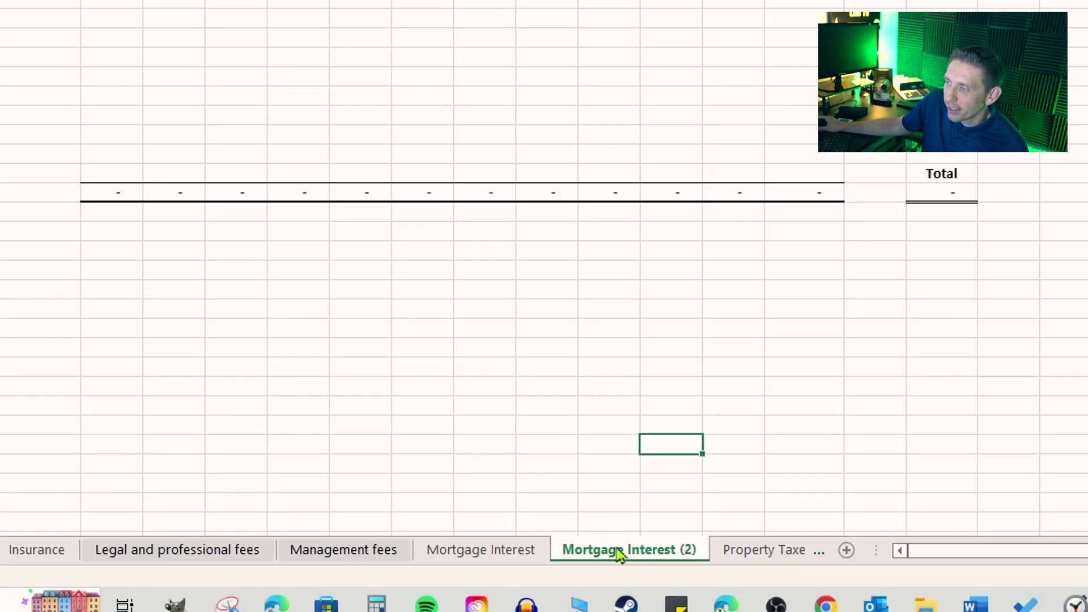
right_click(621, 554)
click(680, 335)
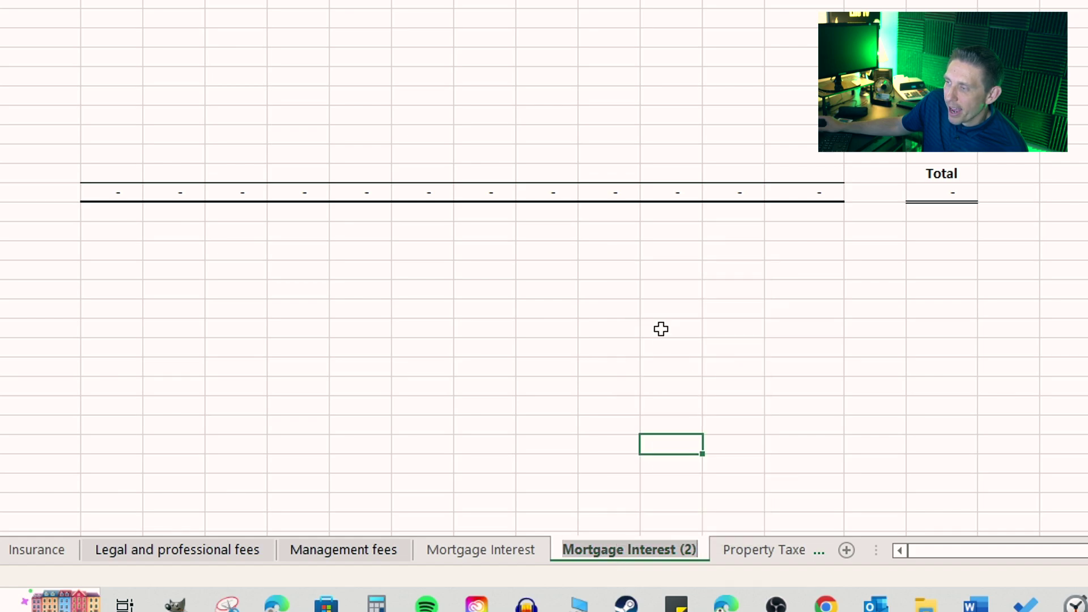
text(Pests)
key(Return)
text(Control)
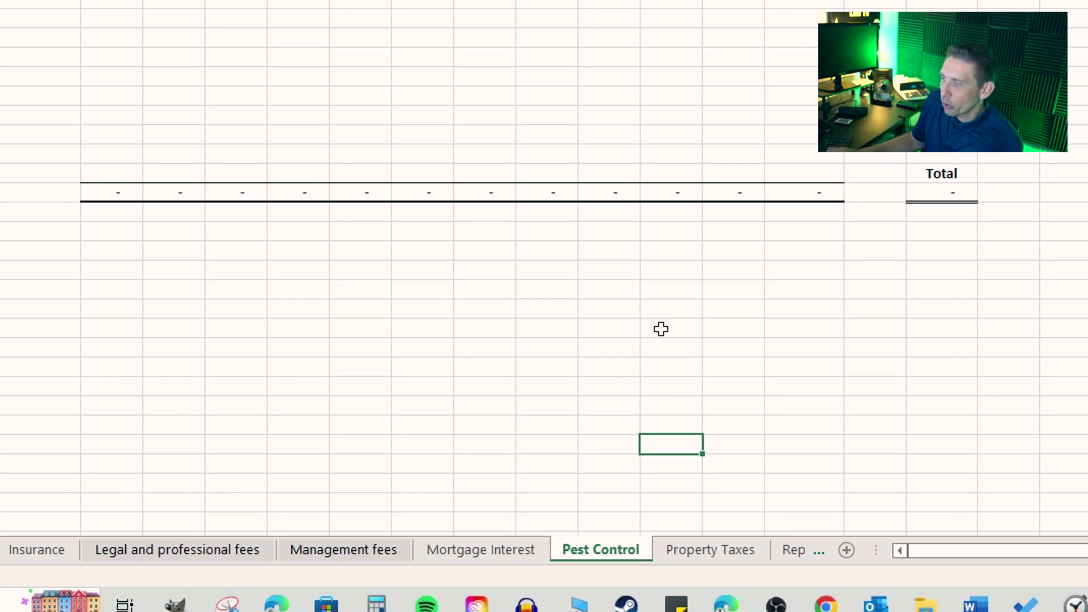
Change the heading in cell A1 of the new sheet to "Pest Control"
click(39, 3)
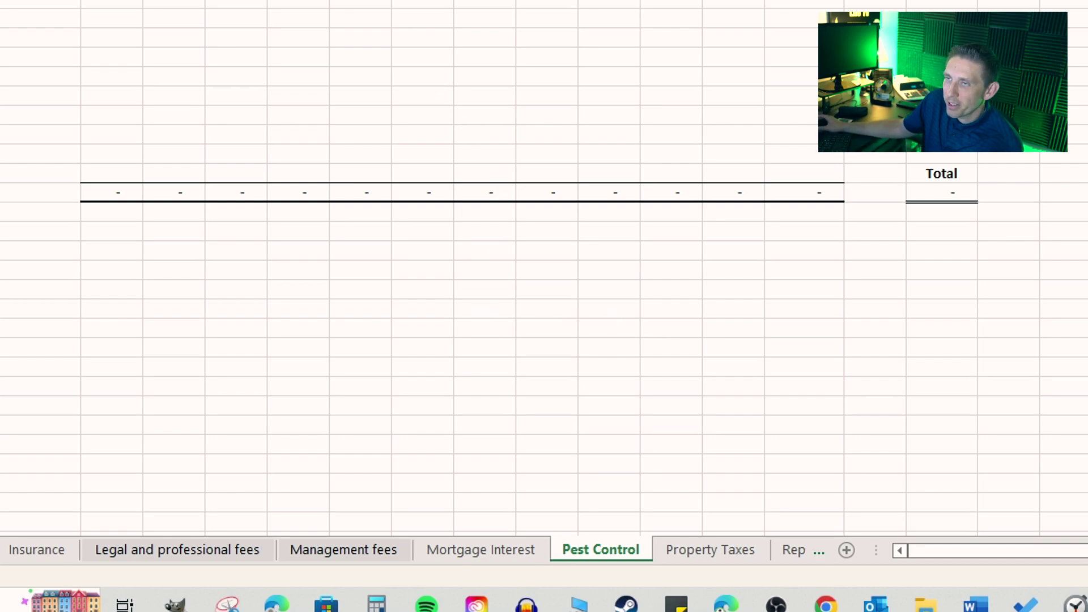
text(Pest Cont)
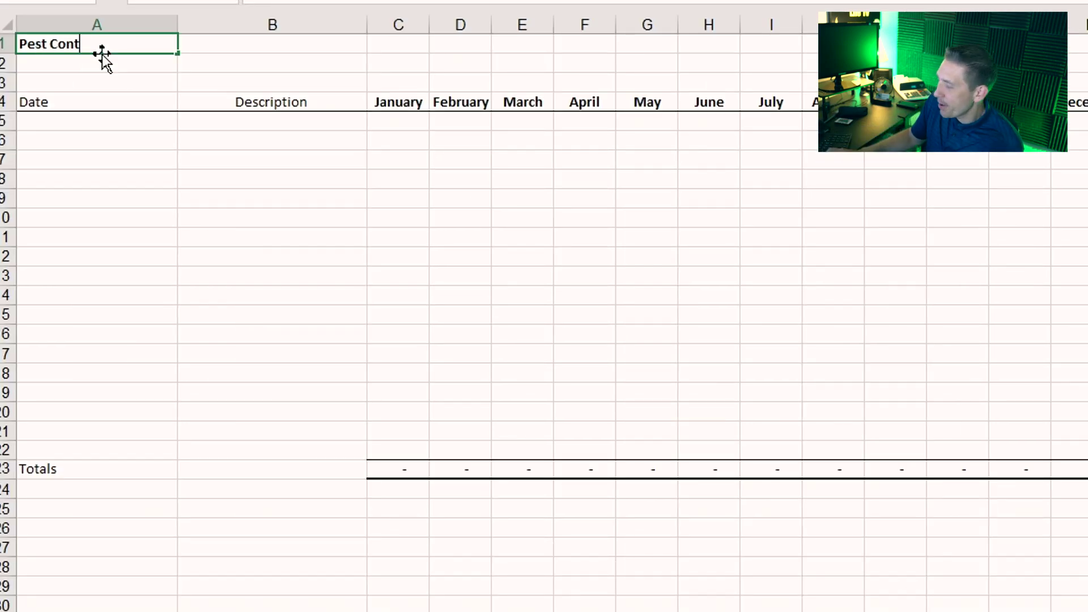
text(rol)
key(Return)
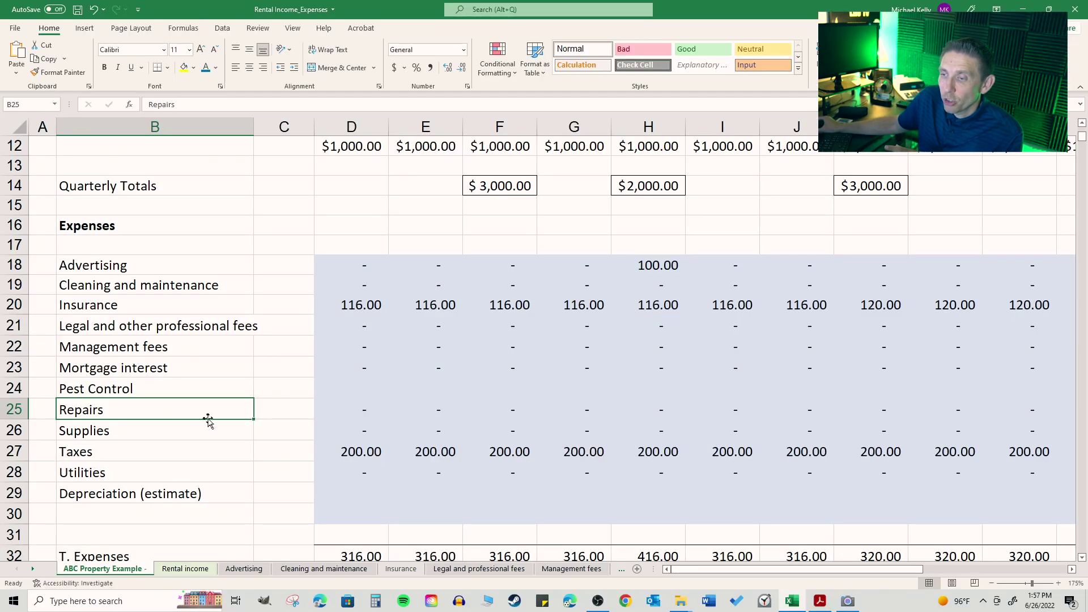
Link the January Pest Control cell D24 on the summary sheet to the January total C23 on the Pest Control sheet
click(125, 389)
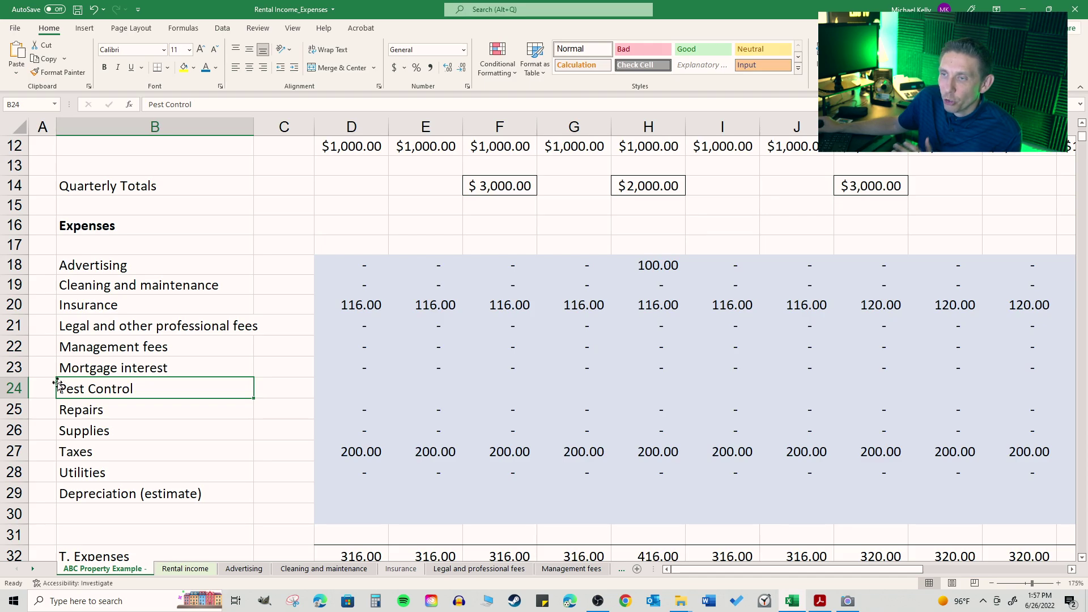
scroll(292, 358, up, 4)
scroll(303, 367, down, 4)
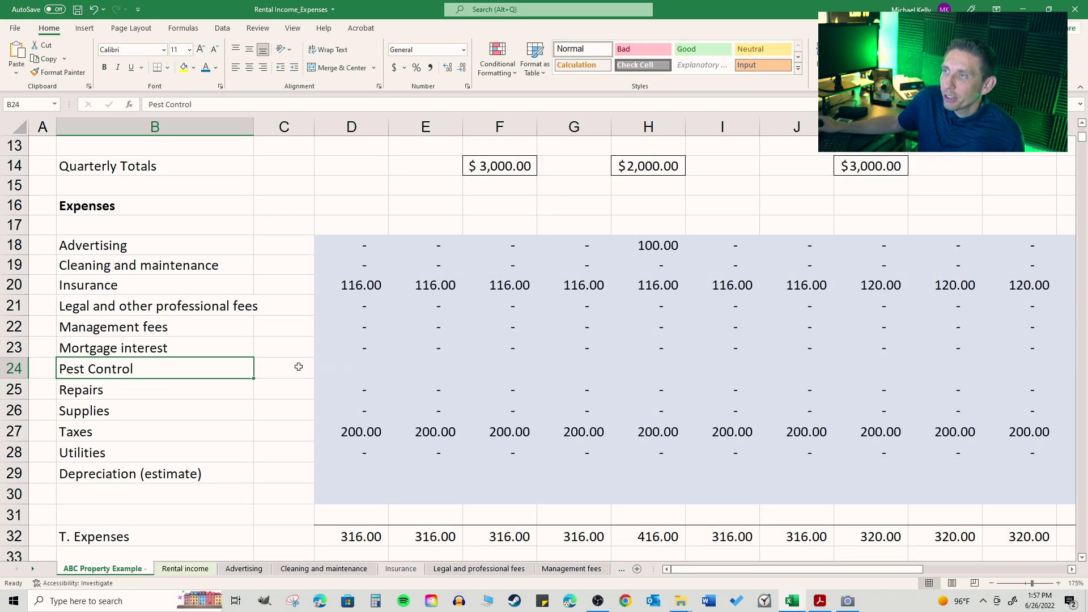
click(353, 363)
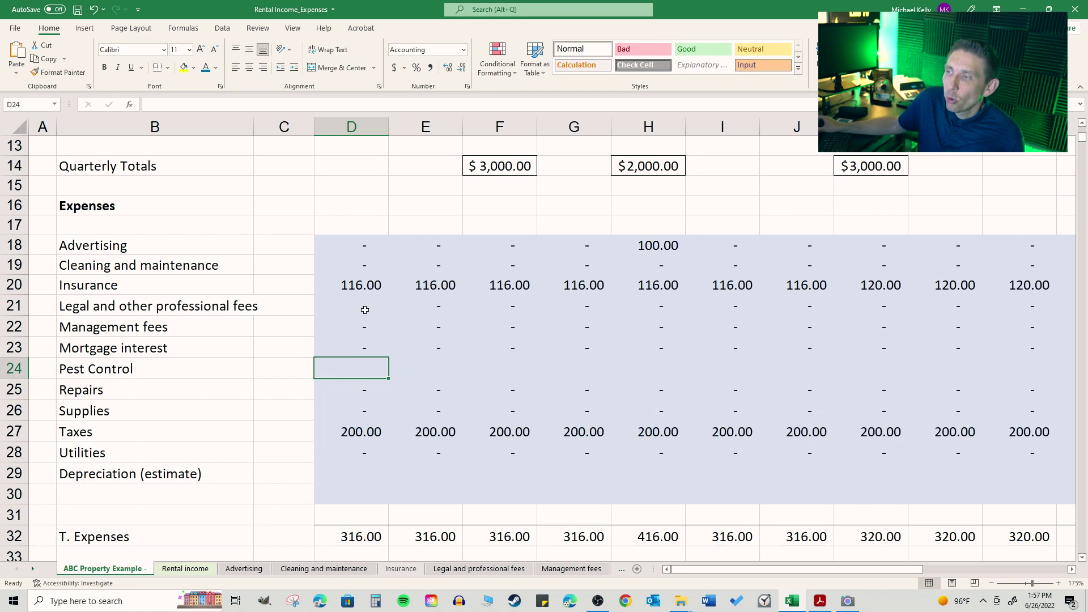
text(=)
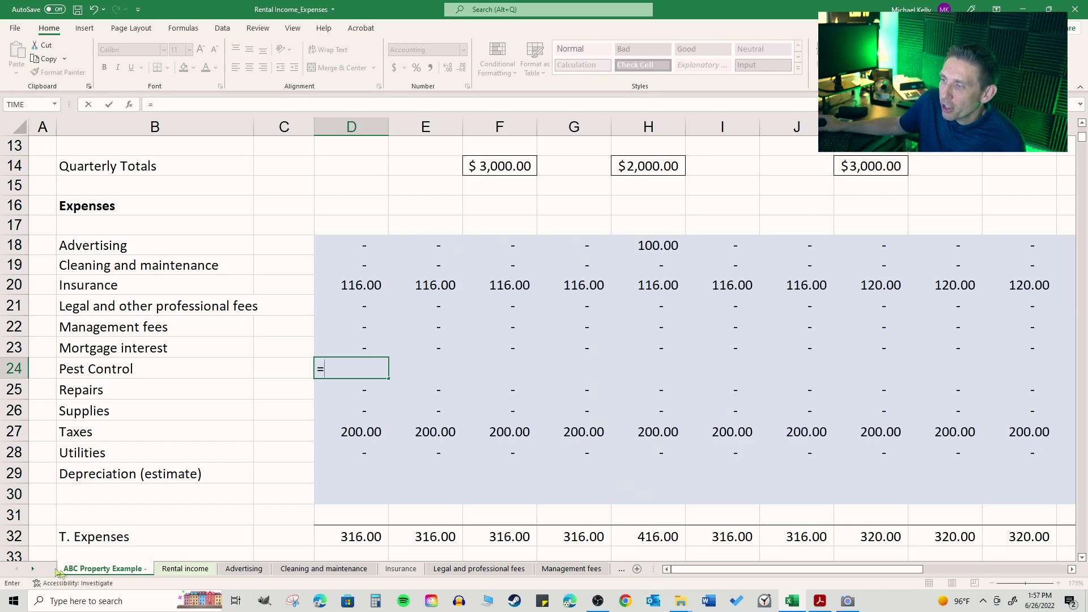
click(32, 569)
click(32, 569)
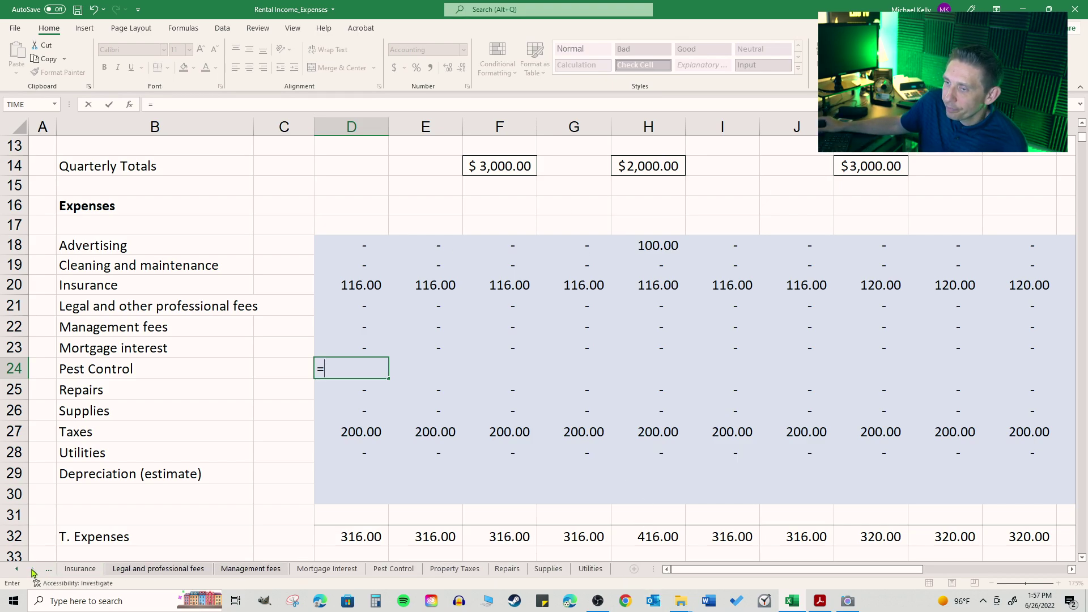
click(407, 569)
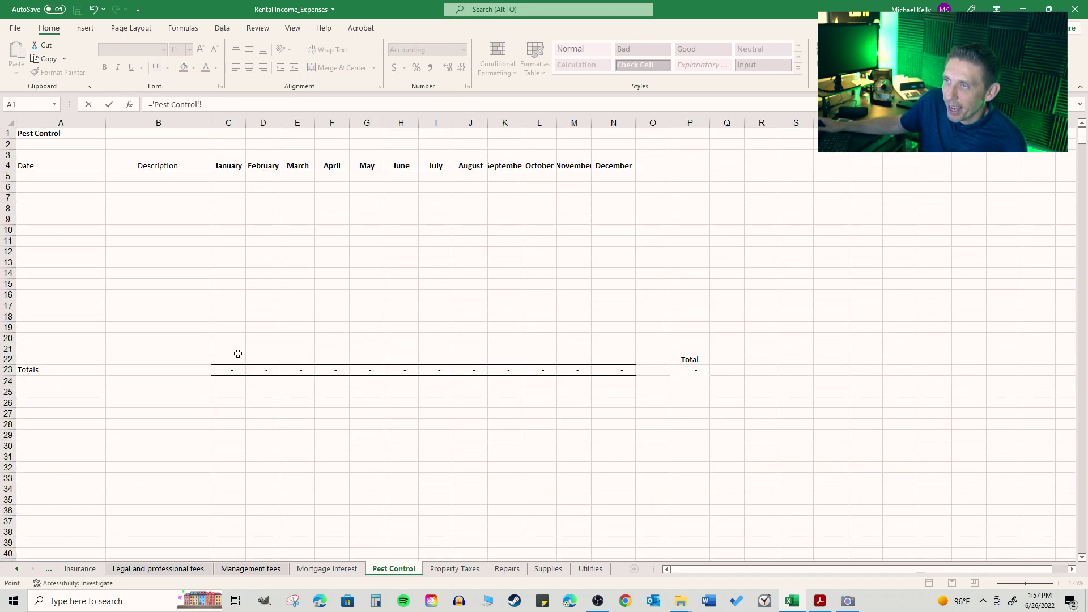
click(235, 370)
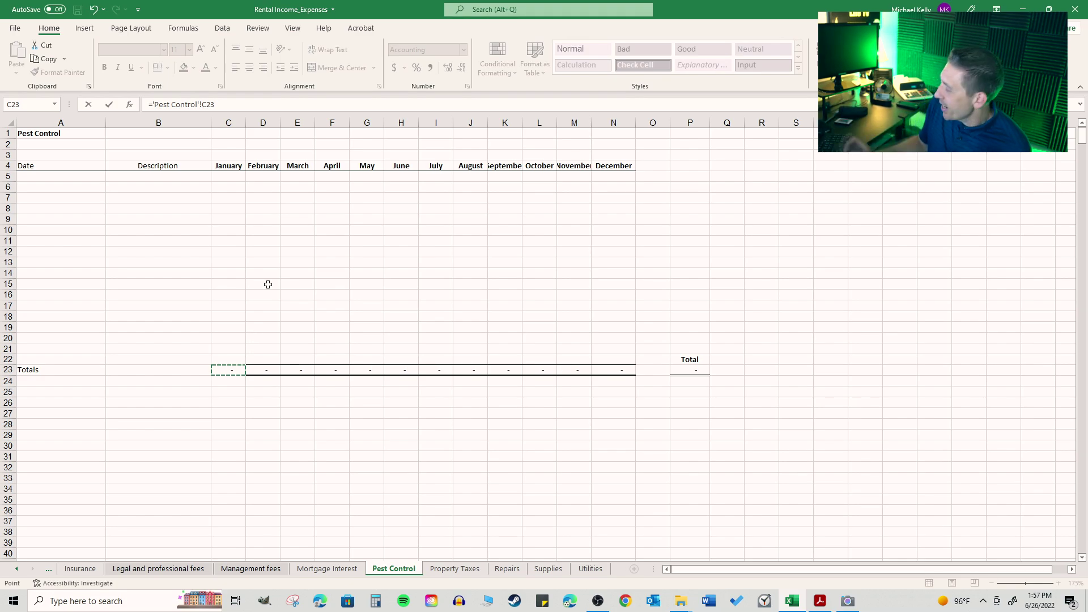
key(Return)
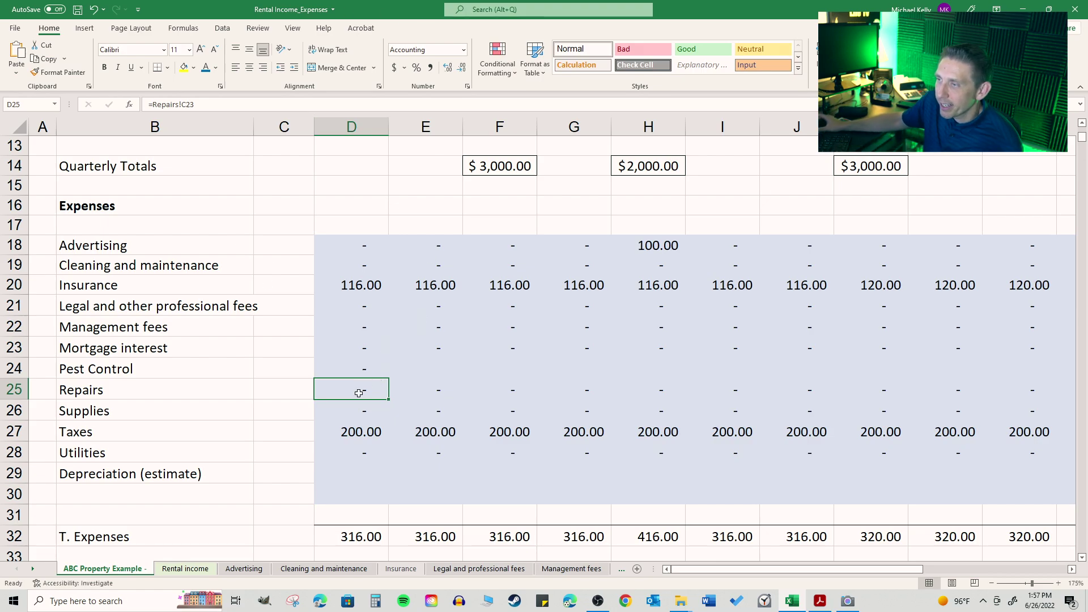
Fill the January Pest Control formula in D24 across the remaining months through December in column O
click(360, 368)
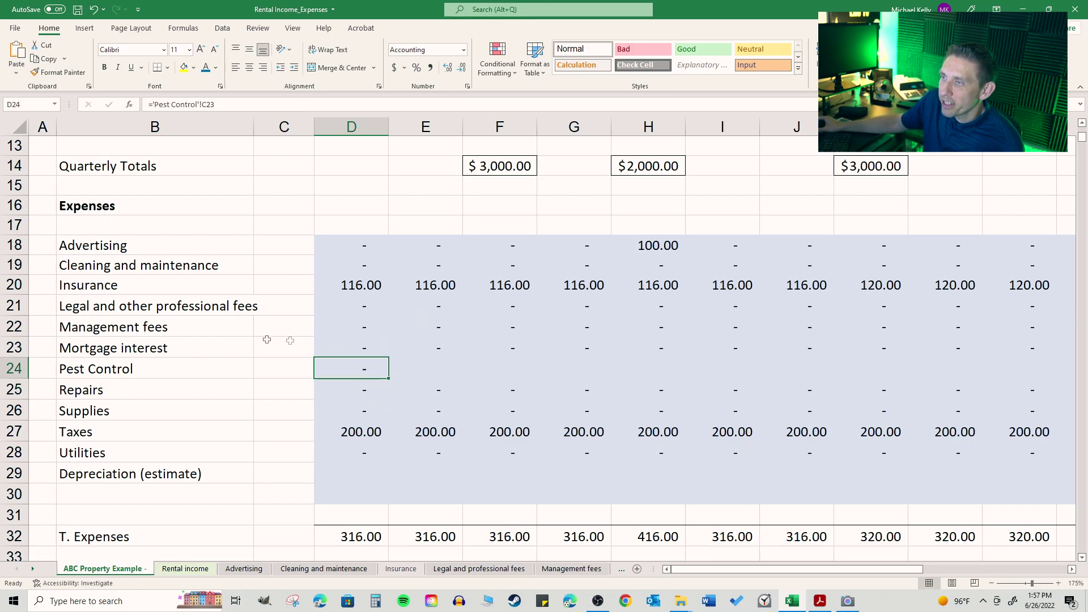
click(175, 374)
click(352, 369)
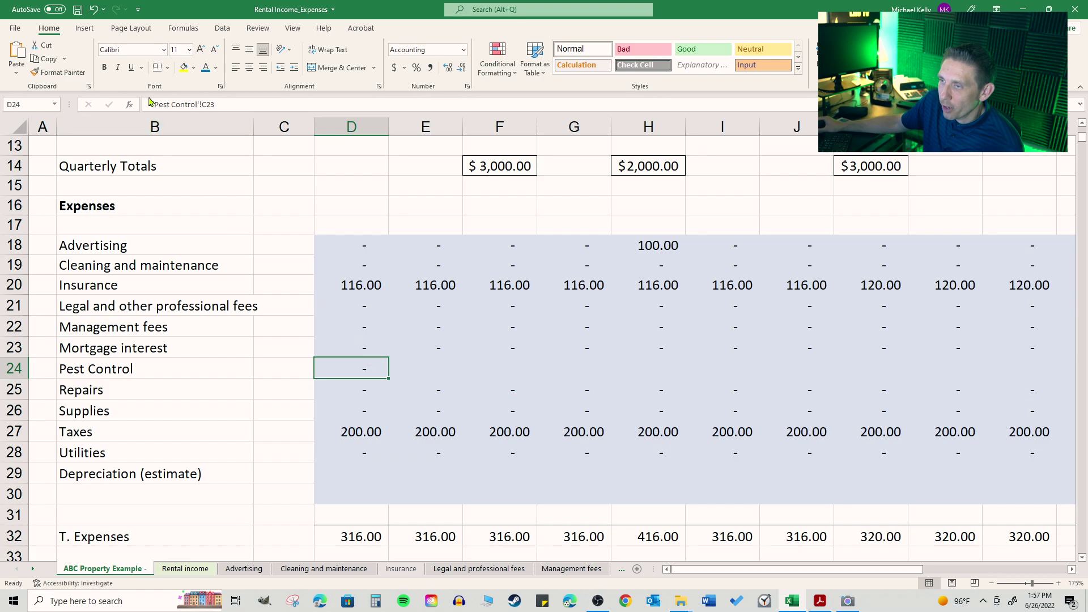
drag(390, 378, 952, 362)
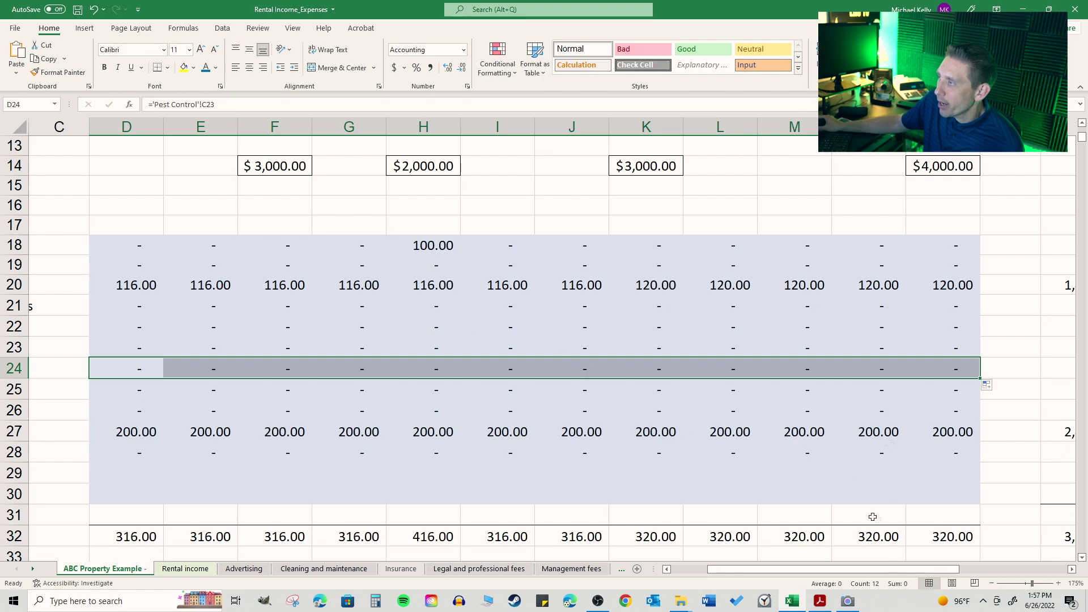
Copy the yearly total formula from Q22 down through Q24 to cover the Mortgage interest and Pest Control rows
drag(874, 570, 945, 571)
click(802, 333)
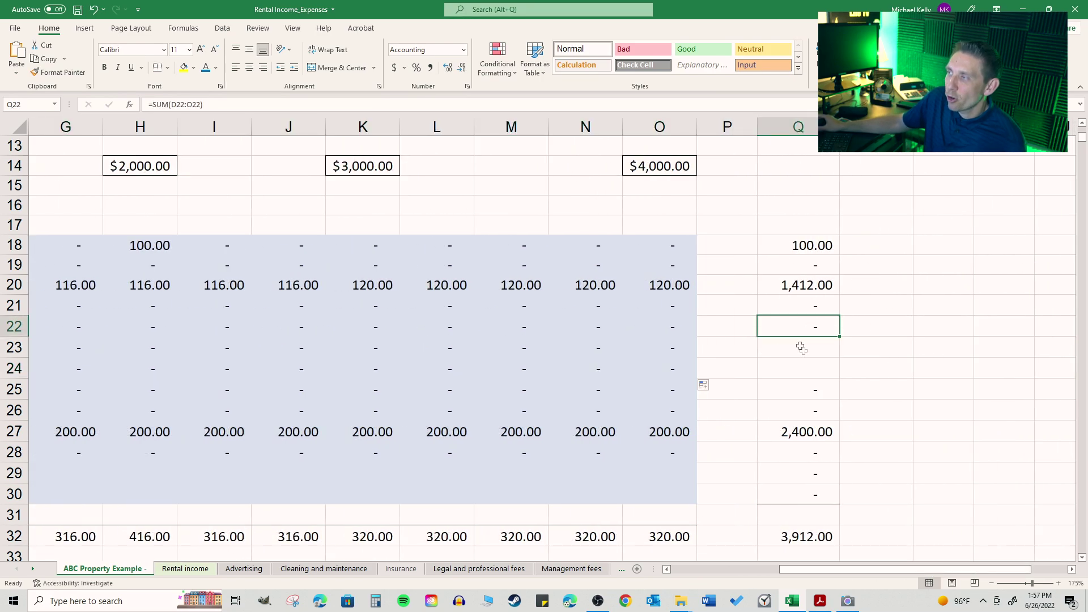
click(787, 358)
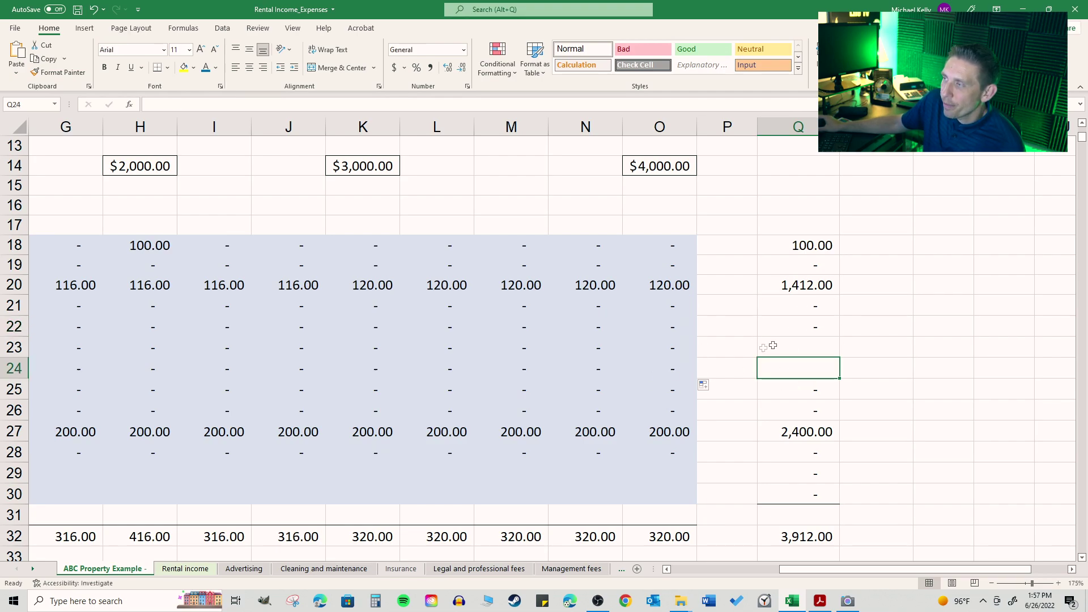
click(818, 325)
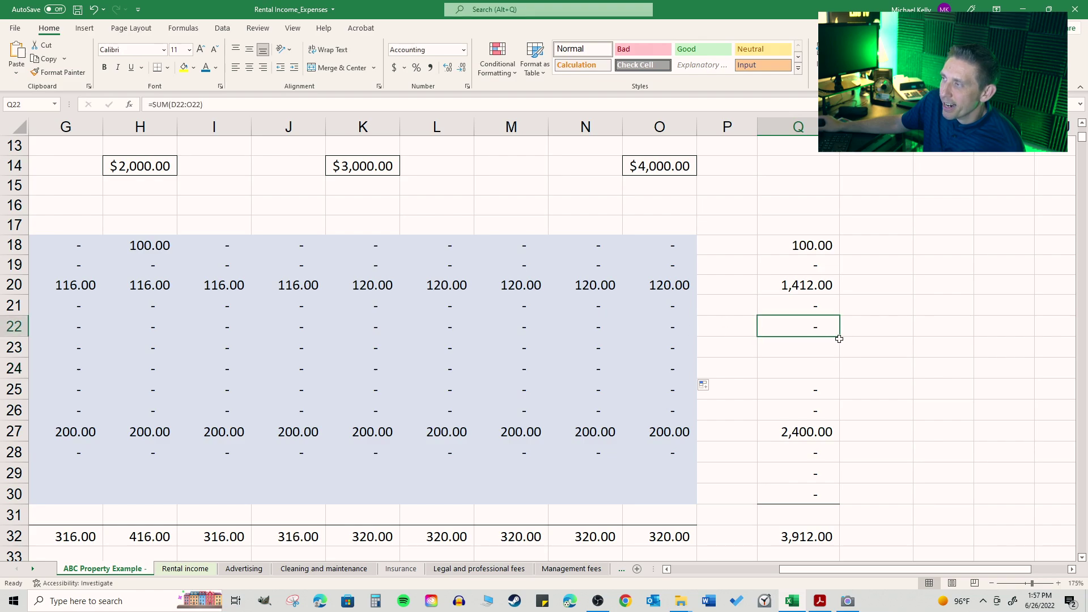
double_click(830, 327)
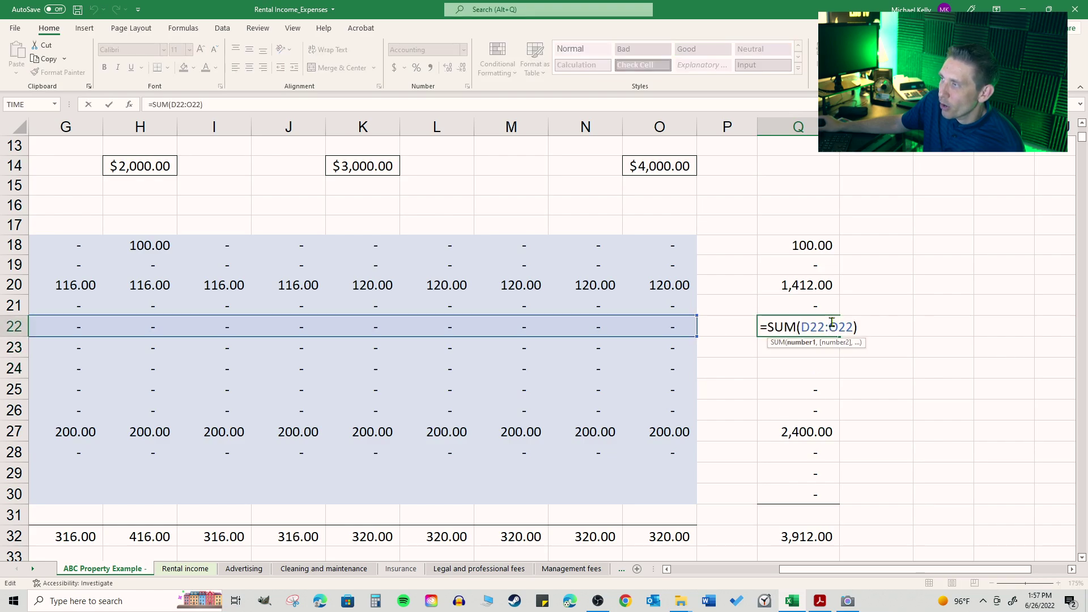
key(Escape)
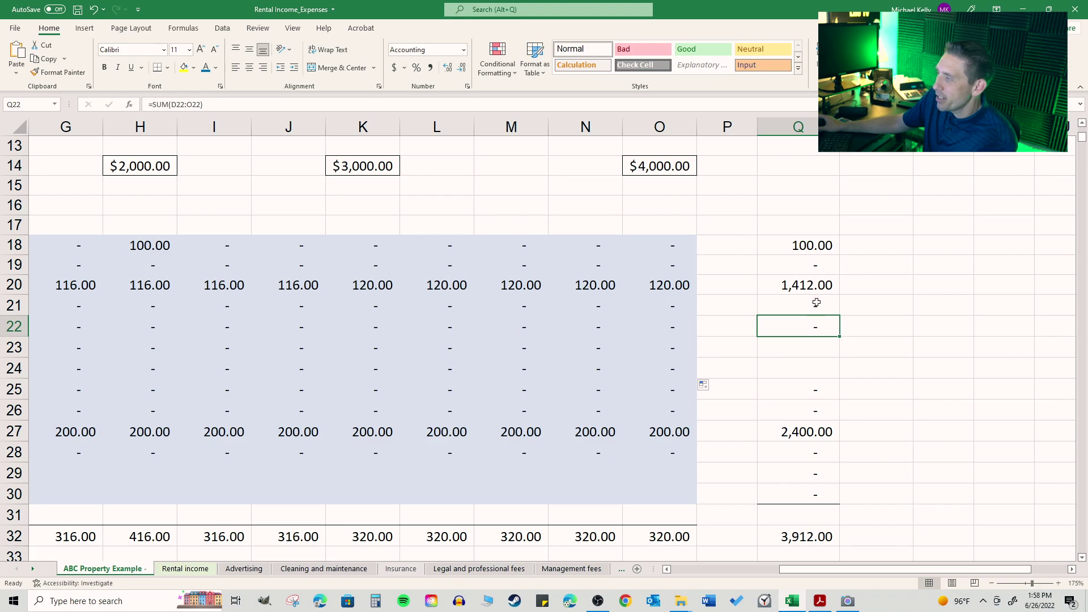
drag(841, 336, 838, 377)
click(870, 353)
click(793, 368)
Enter the date 4/1/2022 in cell A7 of the Pest Control sheet
drag(800, 569, 691, 578)
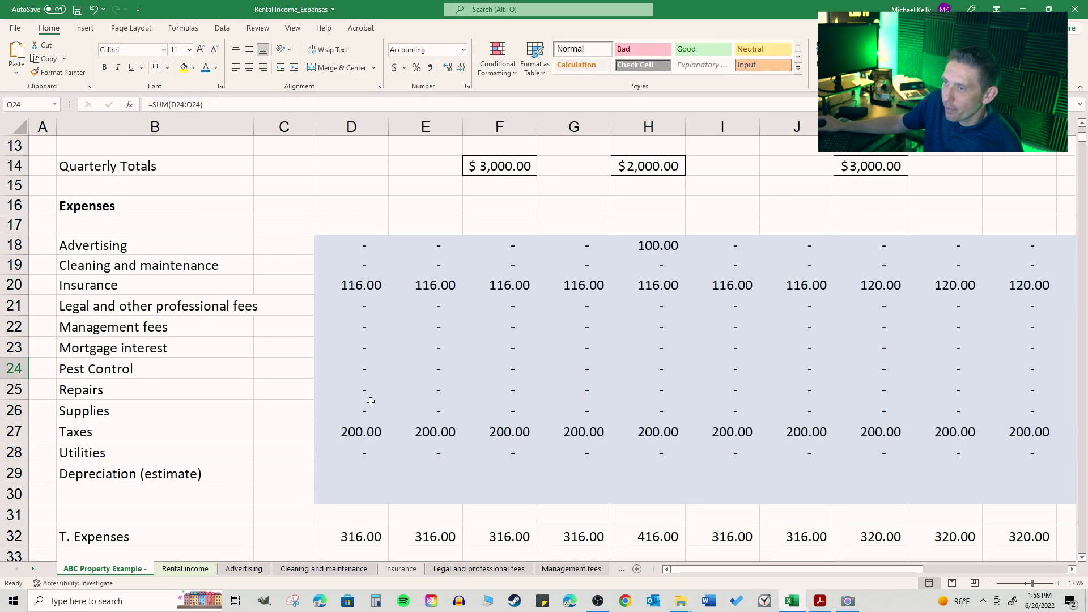
click(33, 568)
click(32, 568)
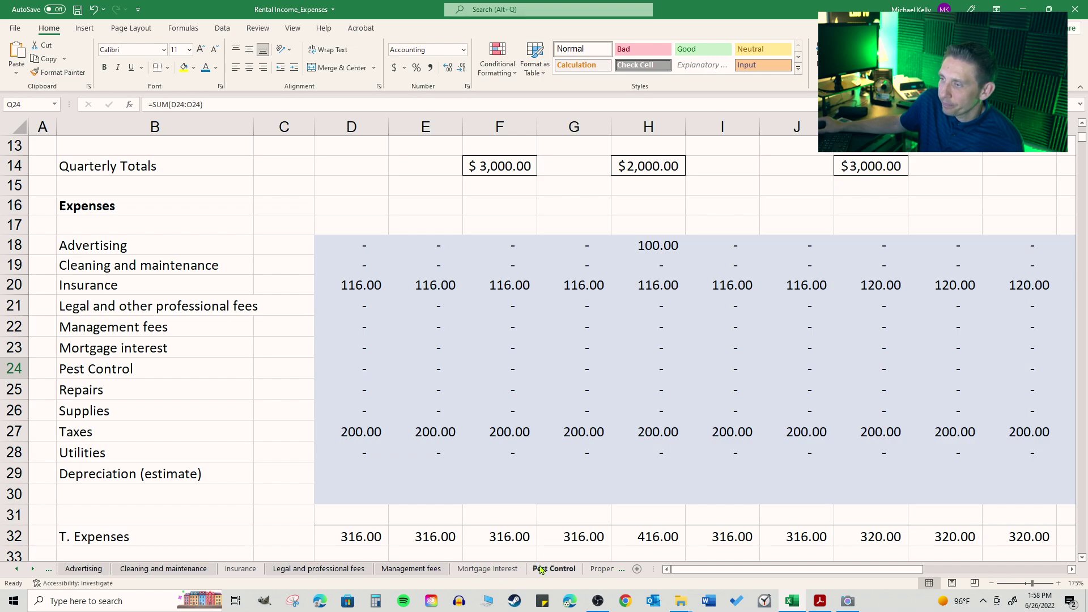
click(542, 568)
click(59, 196)
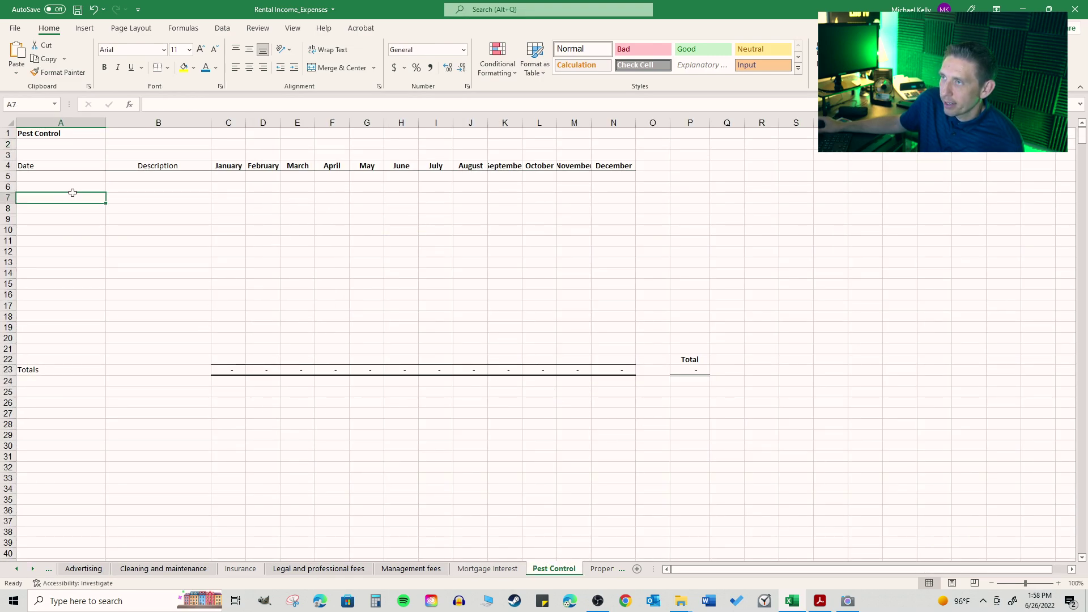
text(4)
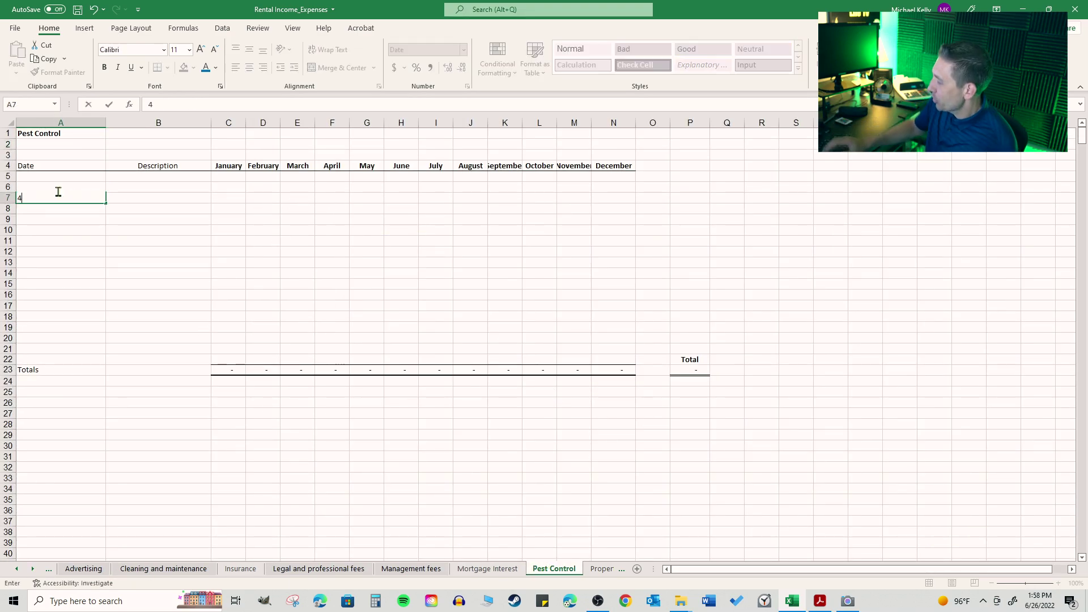
text(/1/2022)
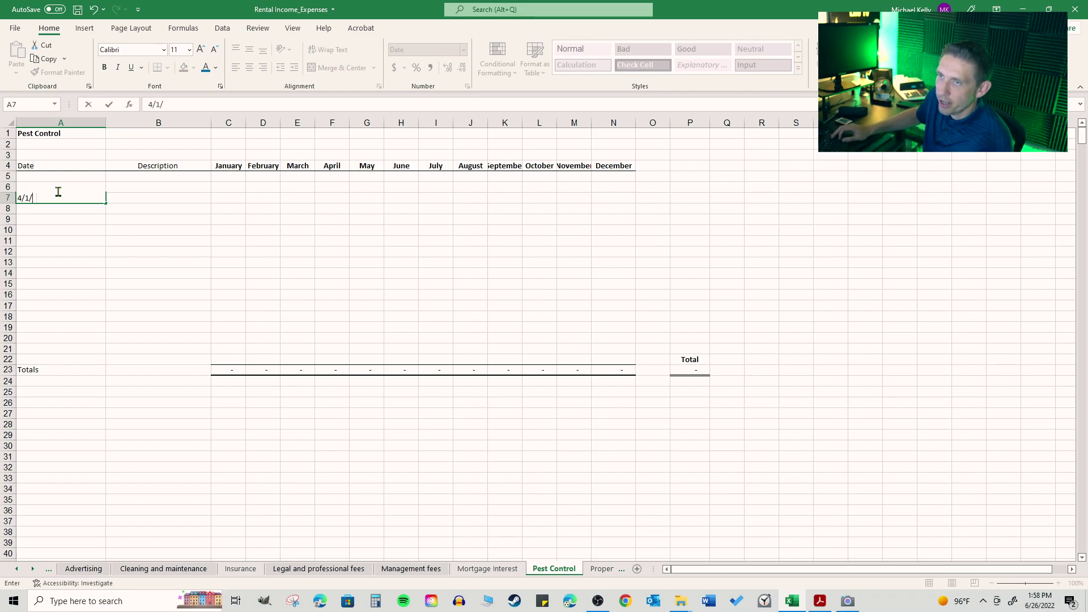
Record an amount of 100 in the April column of the 4/1/2022 entry
key(Tab)
key(Tab)
key(Tab)
key(Tab)
key(Tab)
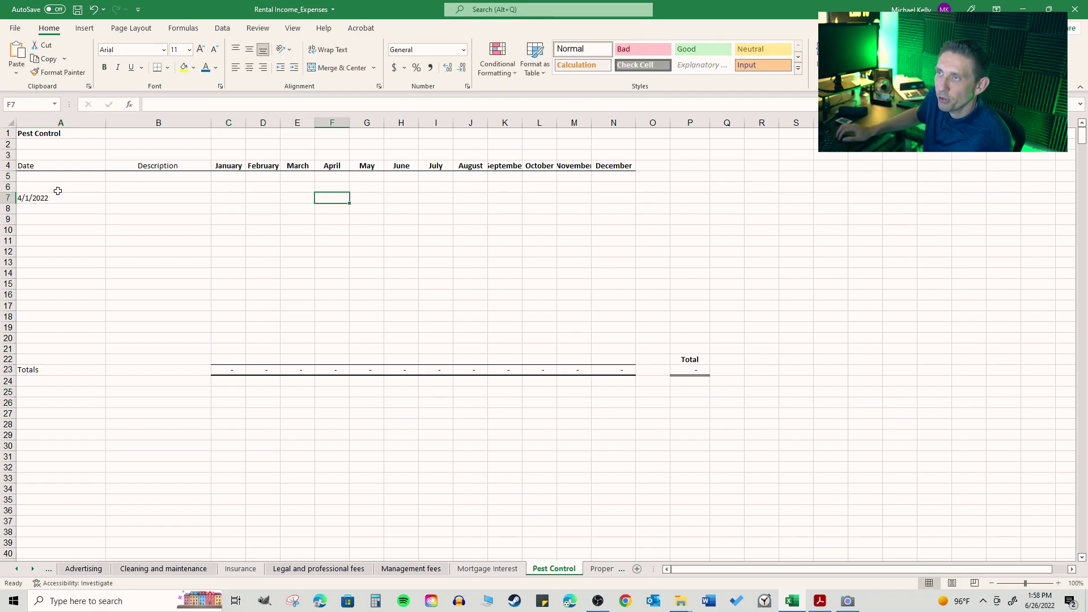
text(100)
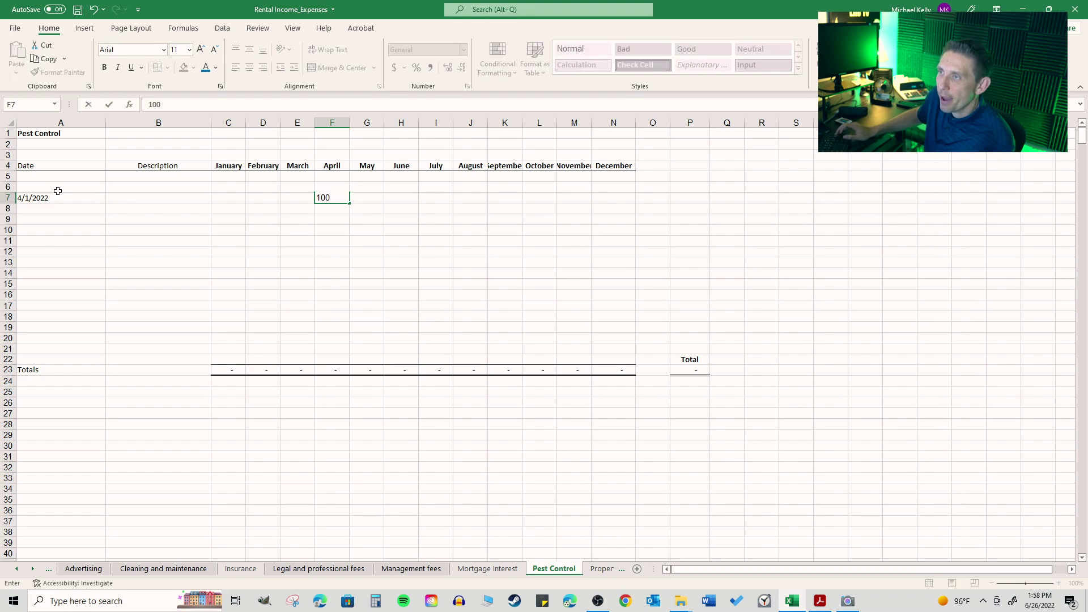
key(Return)
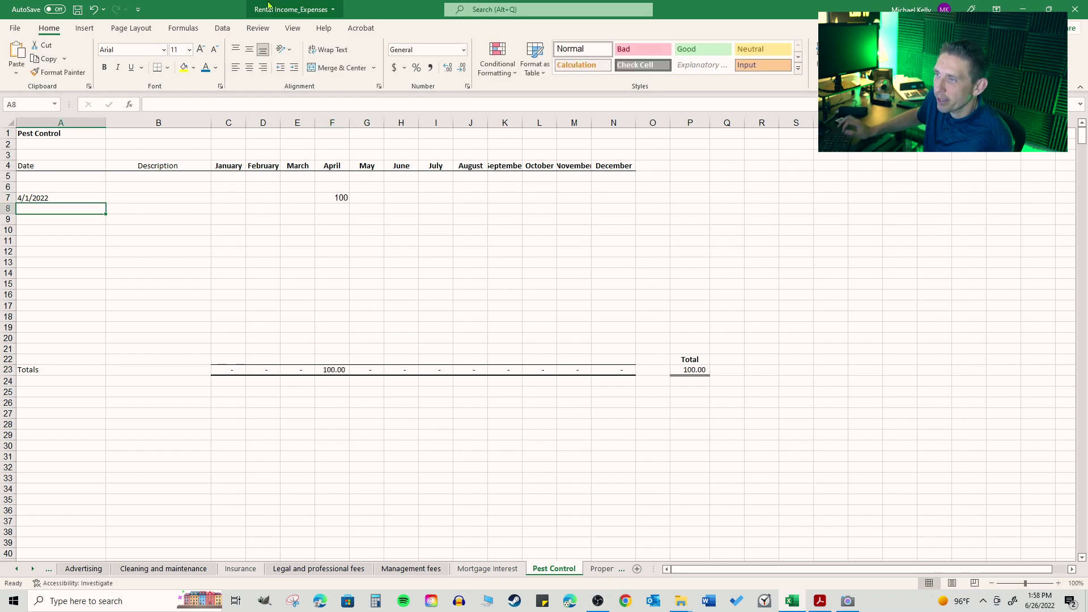
Describe the 4/1/2022 entry as "Spraying bugs" in cell B7
click(146, 201)
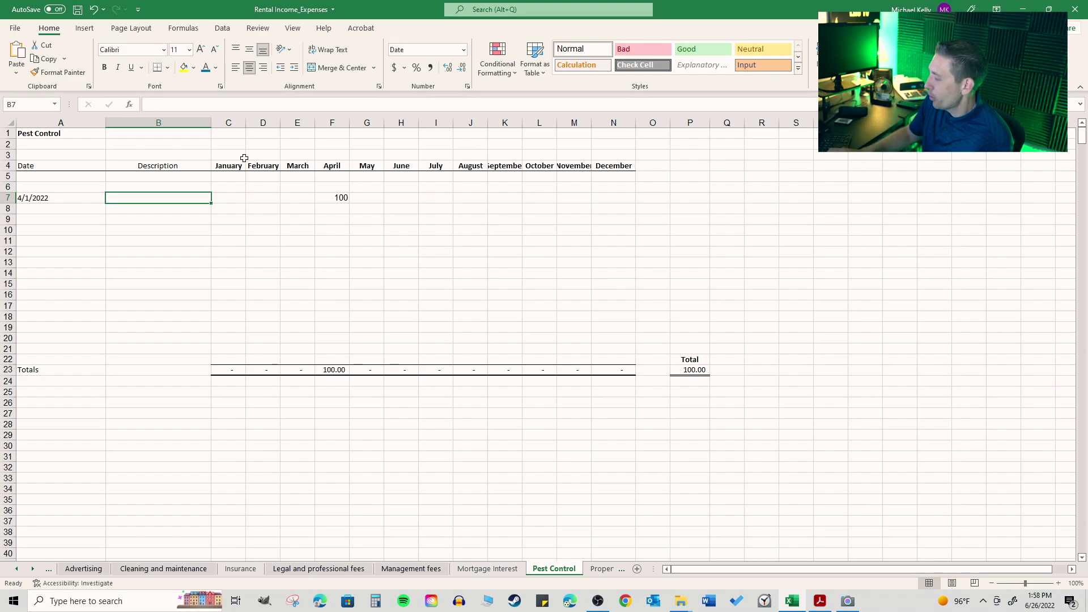
text(Spraying bus)
key(BackSpace)
text(gs)
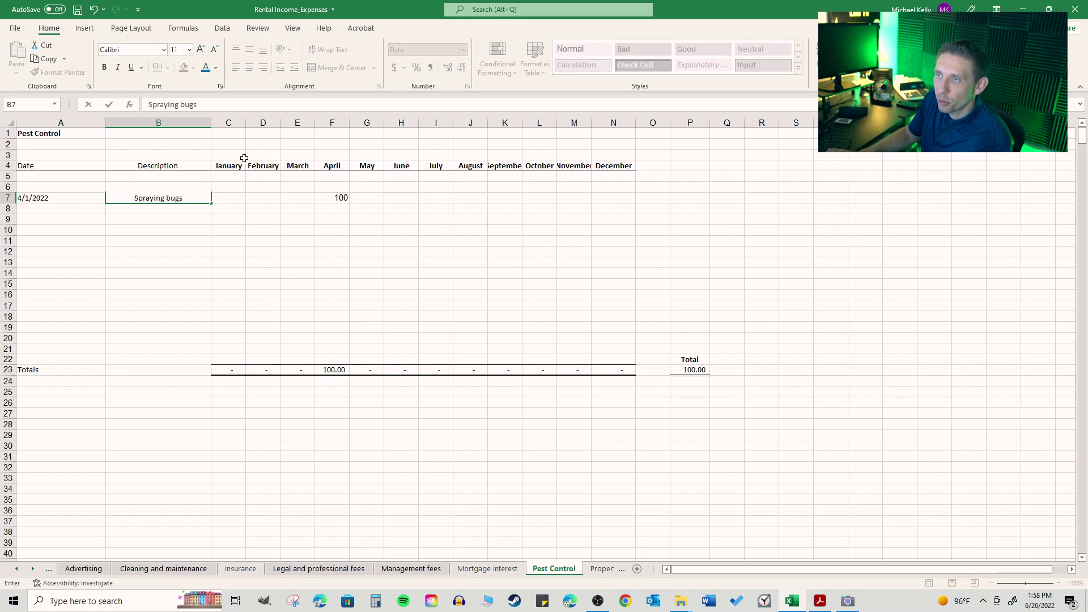
key(Return)
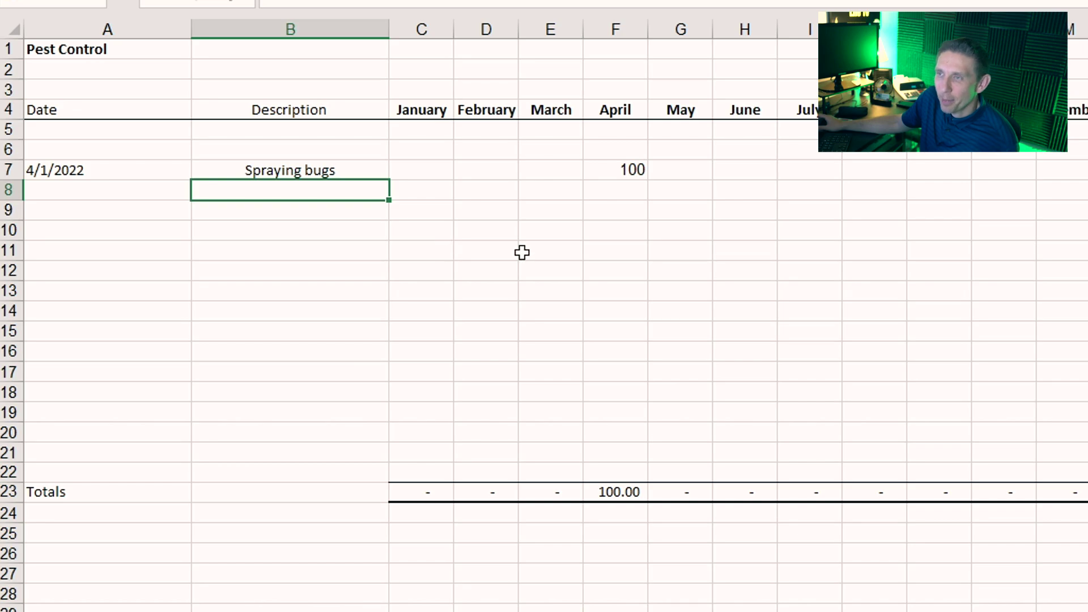
Check on the summary sheet that the Pest Control row picks up the April entry and carries it into the yearly total
click(511, 166)
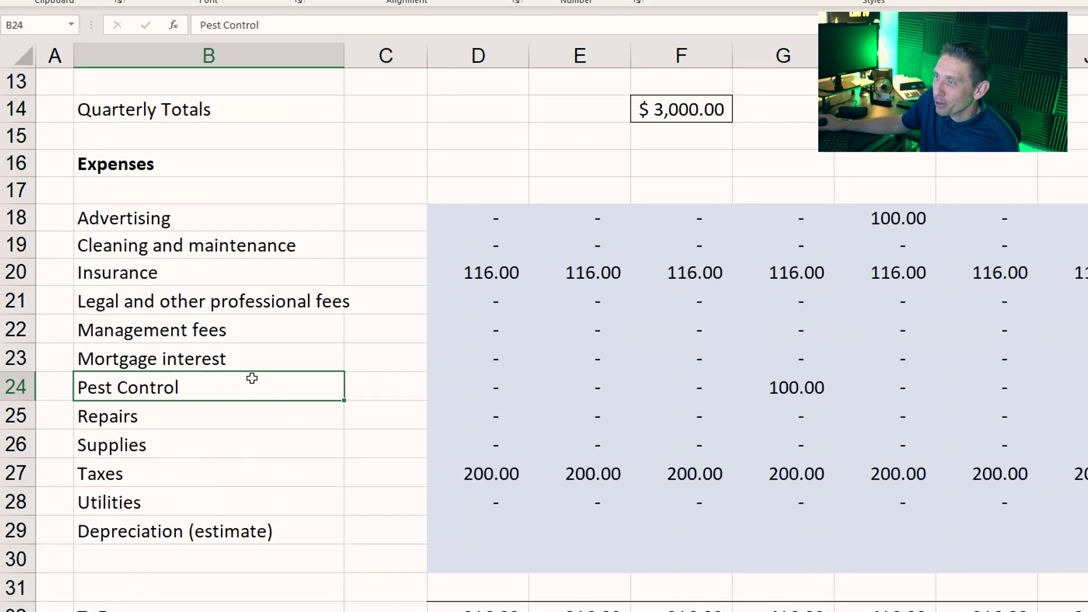
click(743, 377)
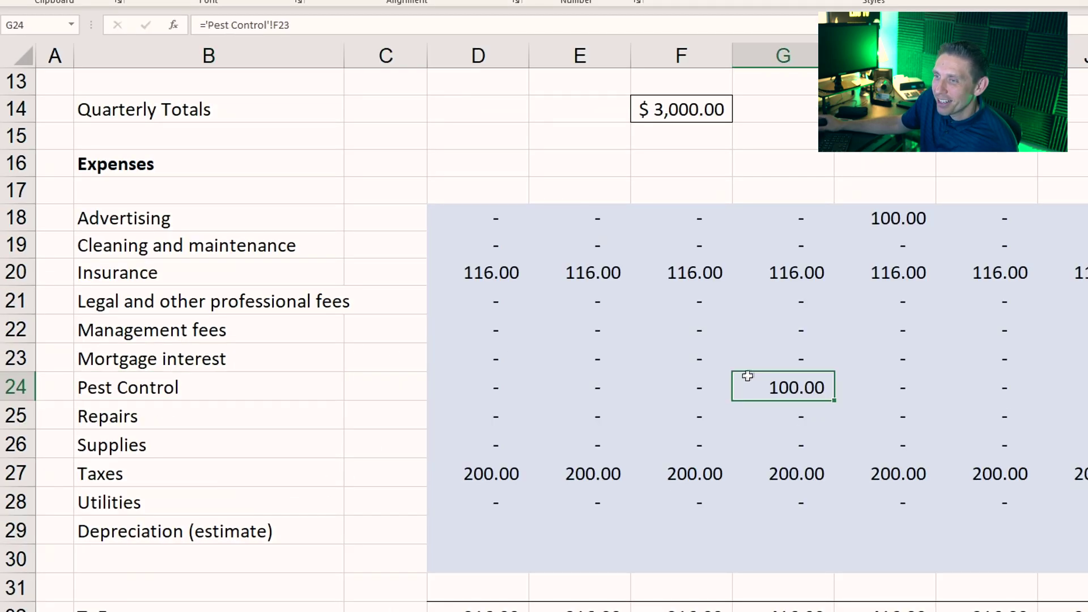
click(486, 393)
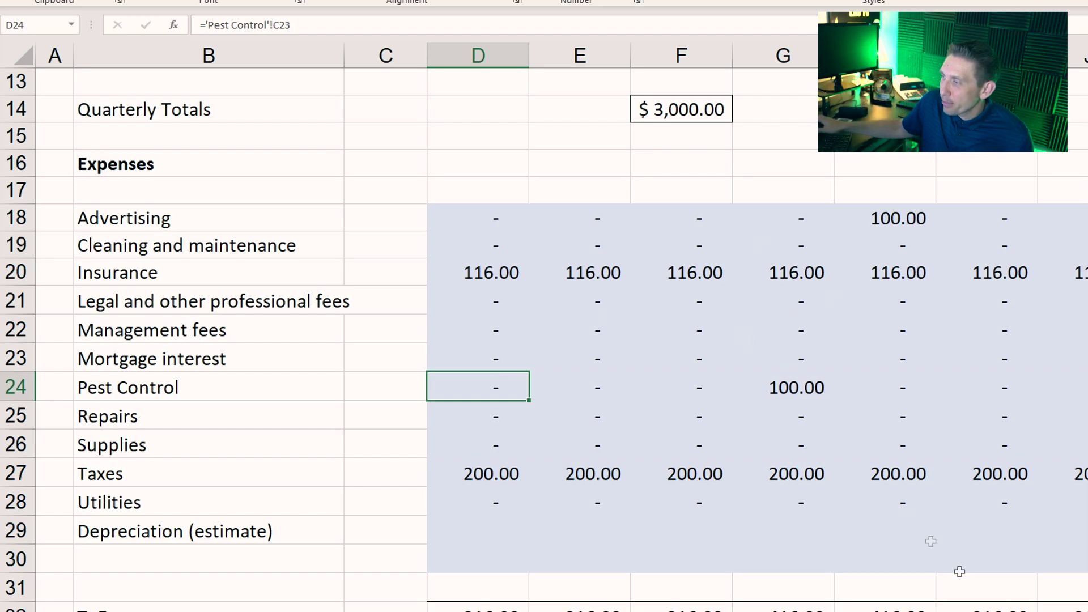
scroll(544, 339, right, 4)
click(897, 377)
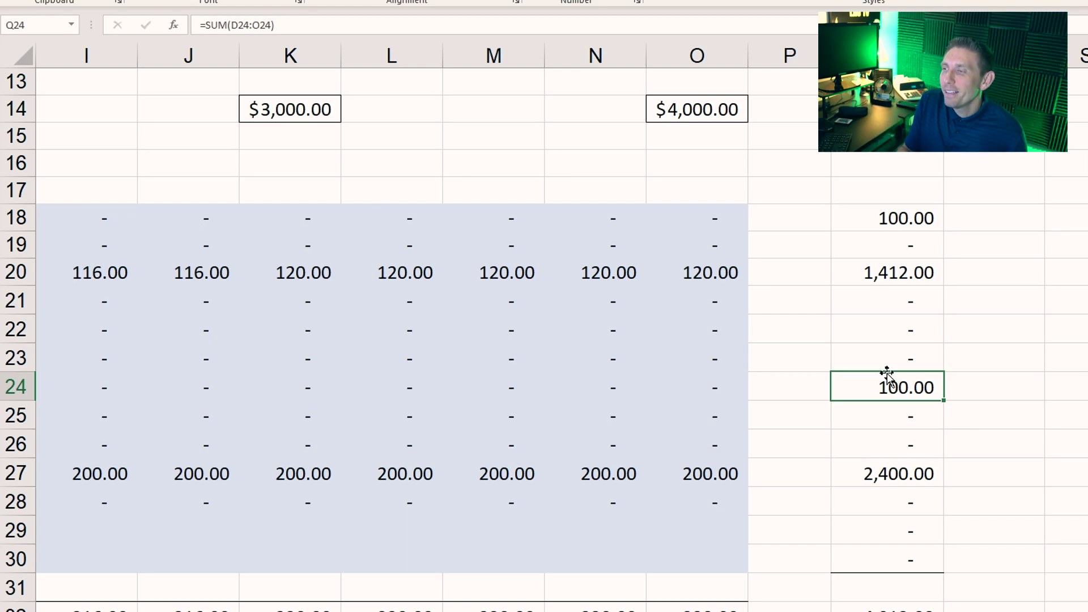
drag(906, 246, 872, 495)
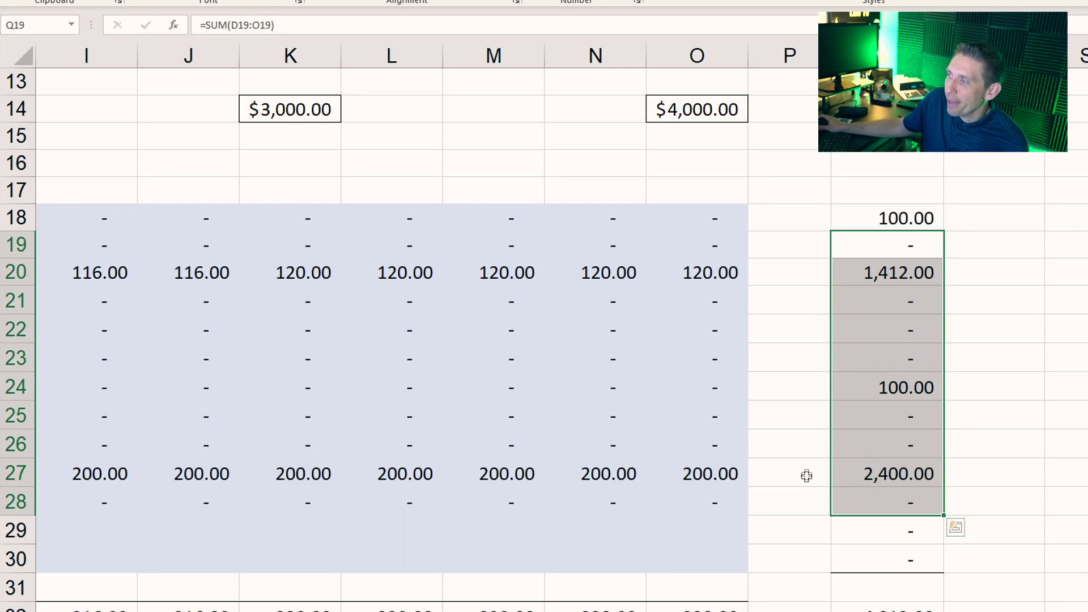
scroll(805, 475, left, 8)
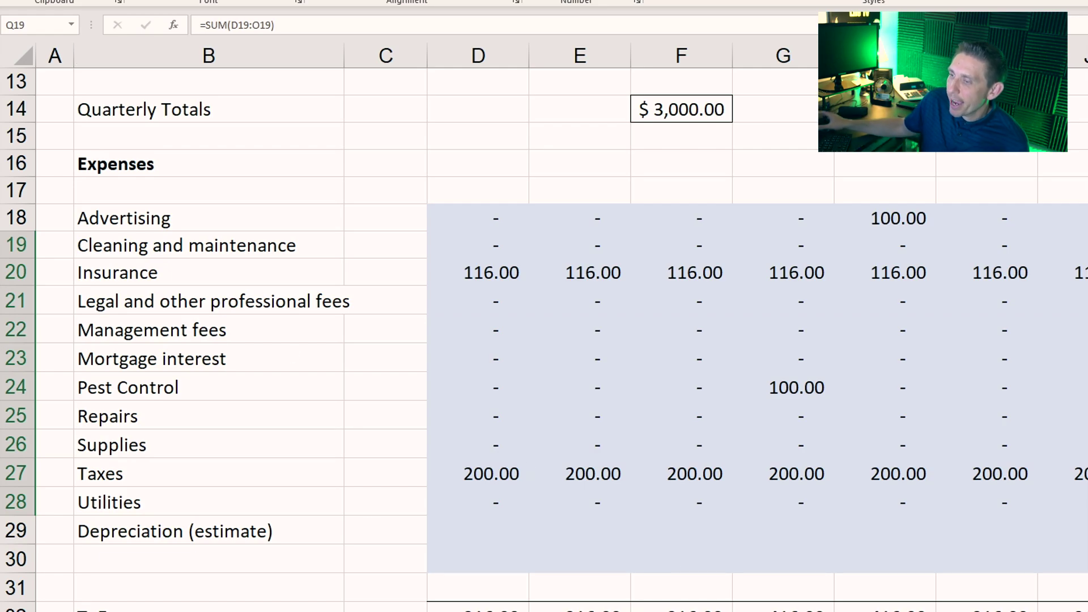
Delete the Pet Rent and Pet Fee rows from the Income section of the summary sheet
scroll(308, 553, up, 4)
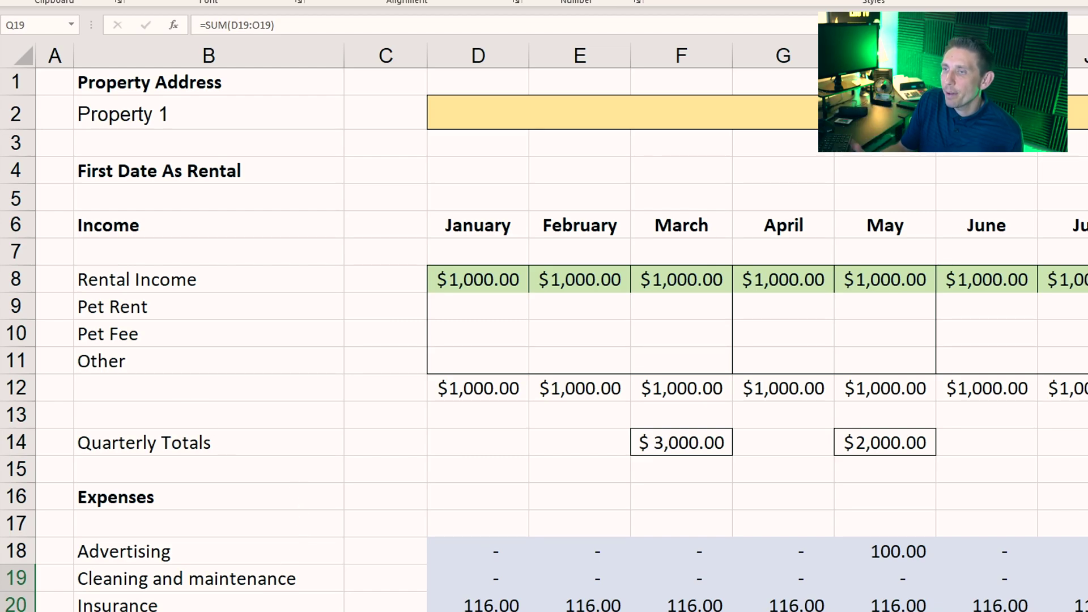
click(113, 309)
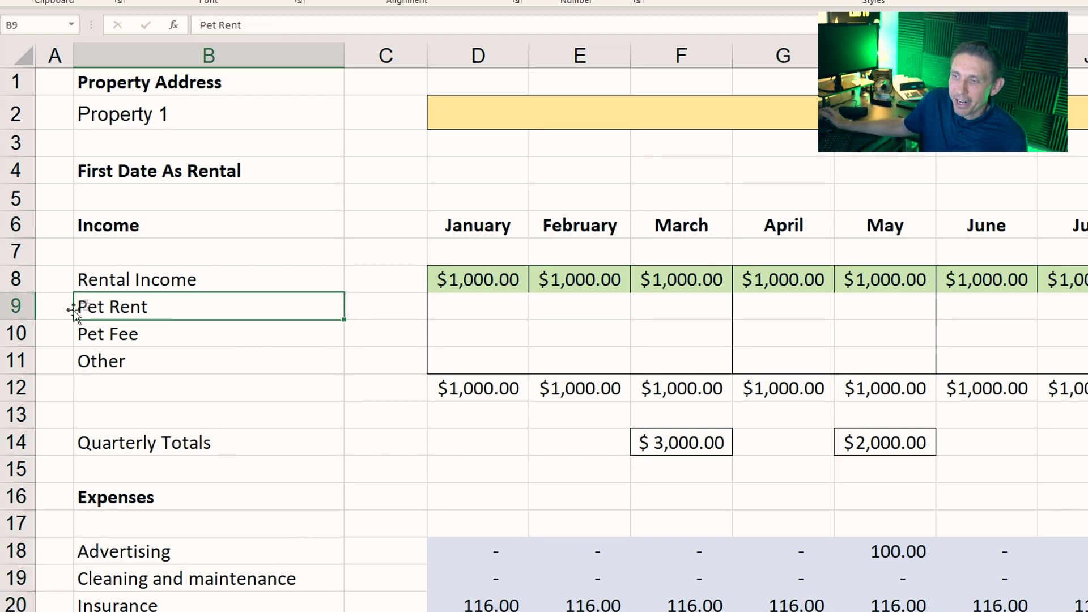
click(17, 306)
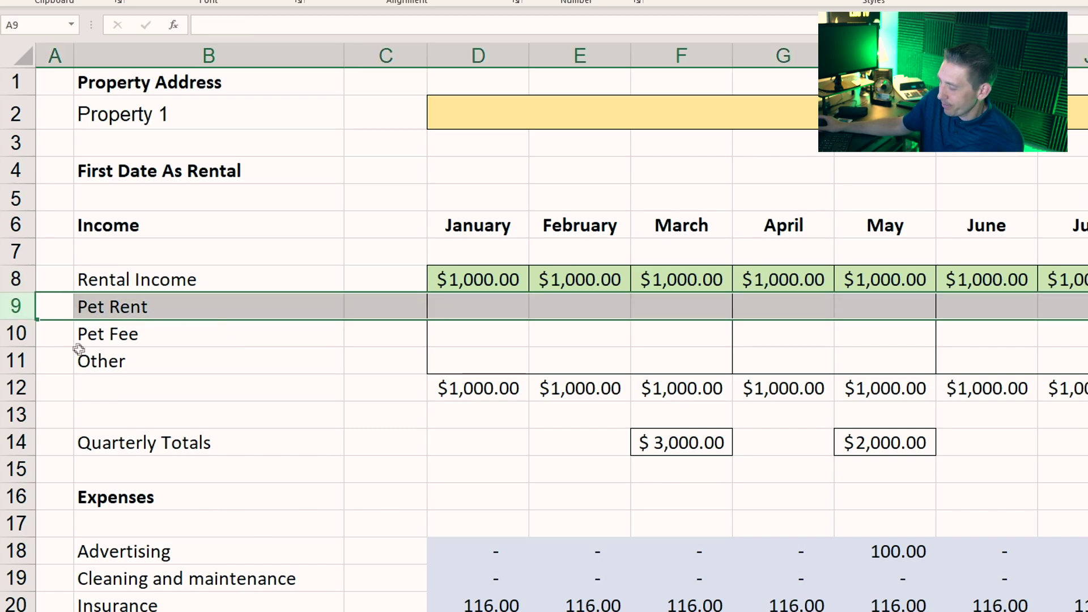
shift+click(23, 333)
right_click(27, 334)
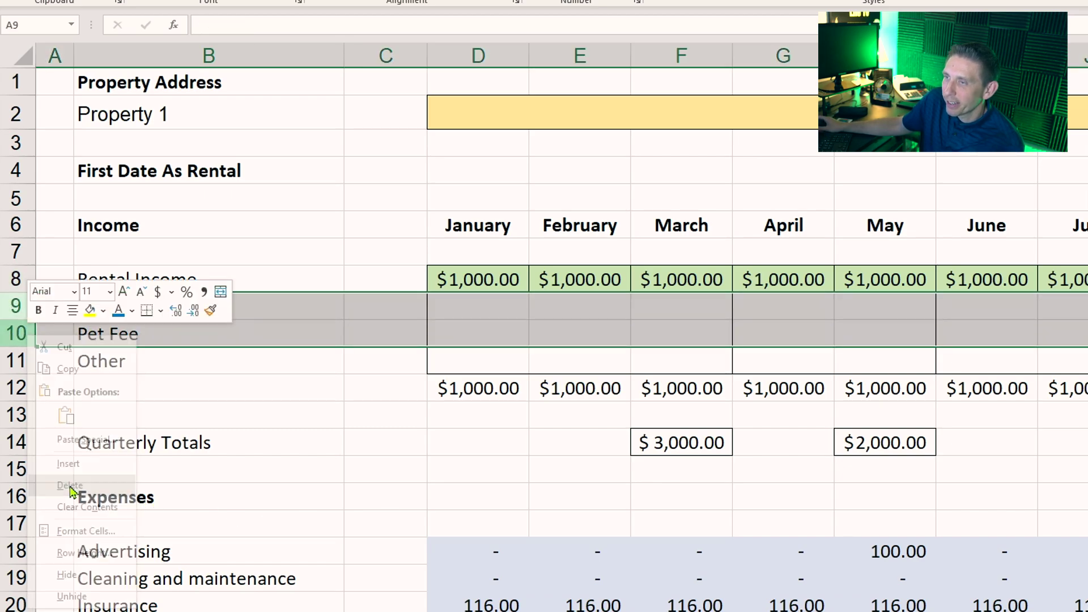
click(69, 485)
click(626, 205)
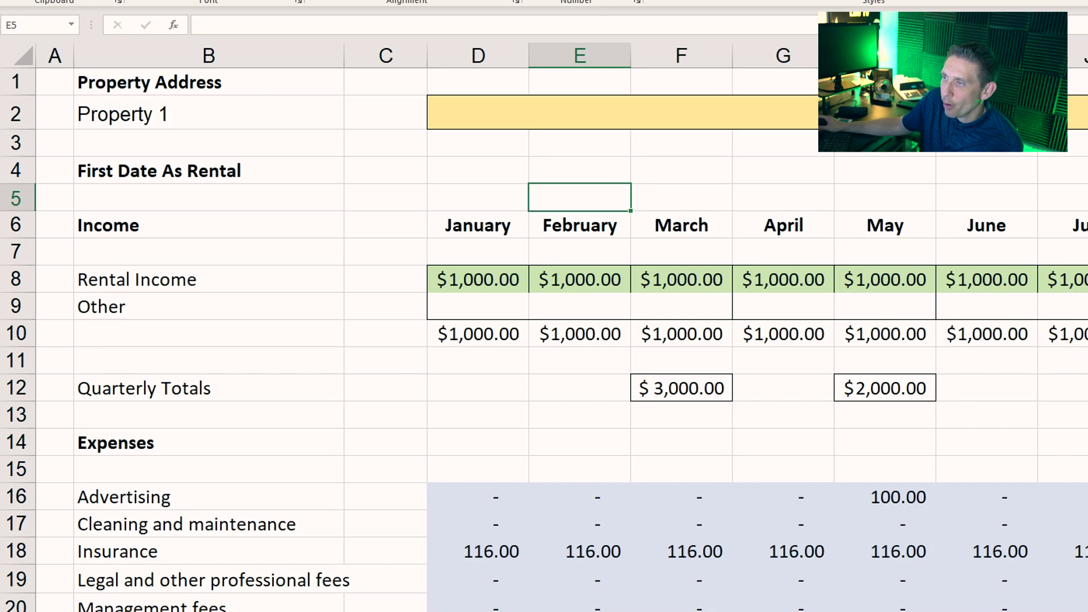
Review the summary sheet's income and expense rows across the months and down to the lower part of the sheet
click(92, 308)
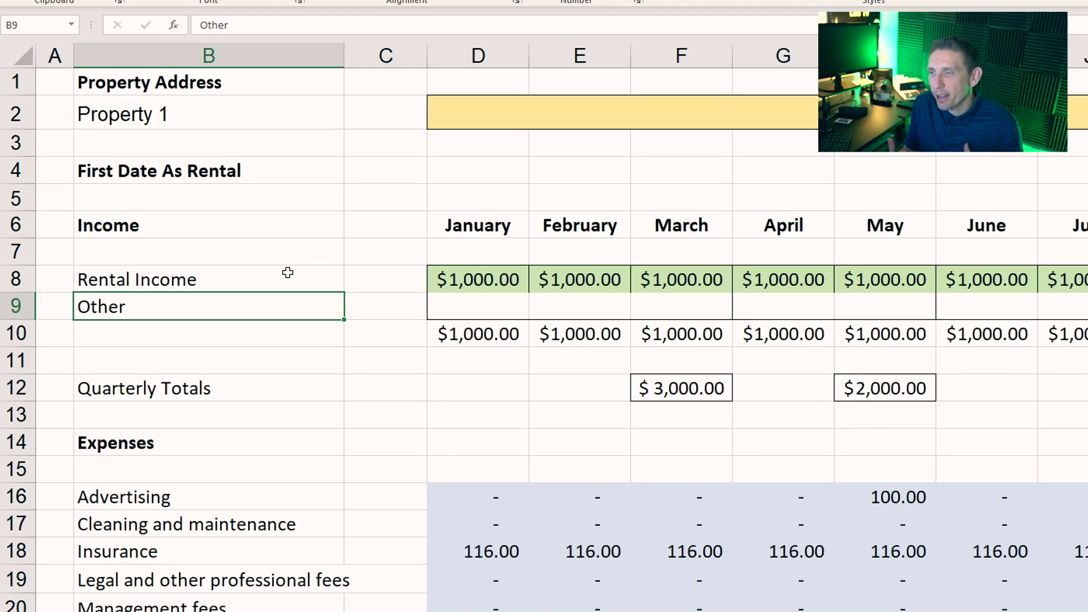
scroll(247, 375, down, 3)
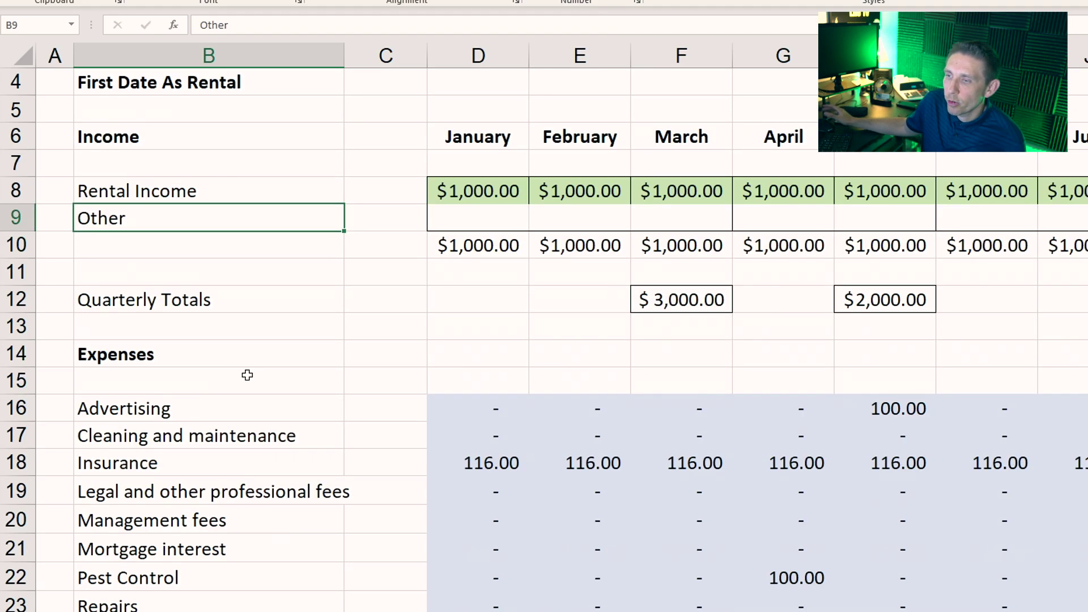
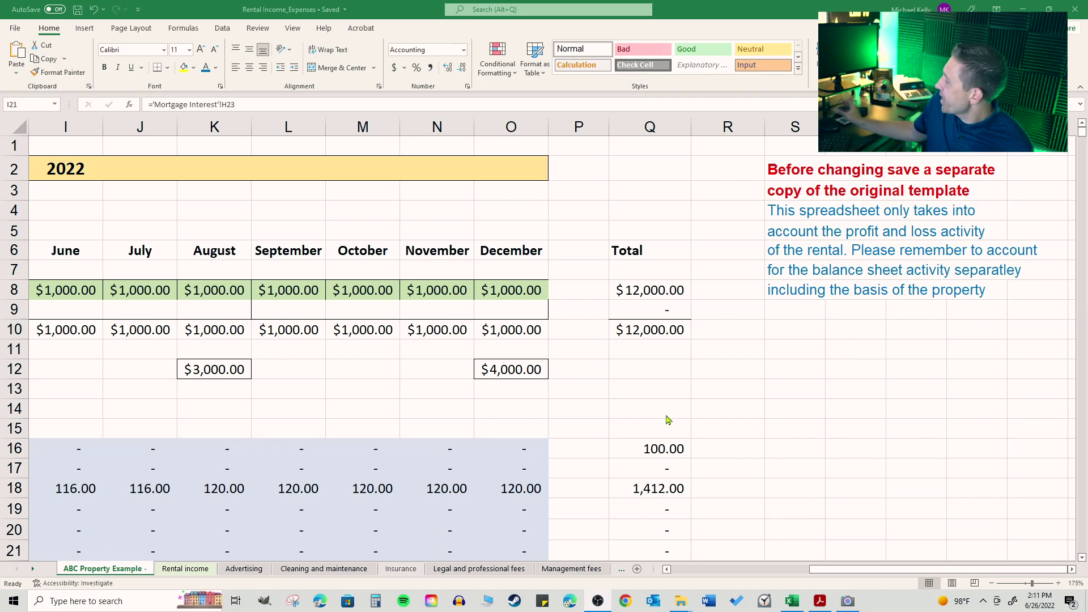
scroll(615, 381, down, 4)
drag(840, 570, 584, 541)
scroll(528, 384, up, 1)
scroll(528, 385, up, 3)
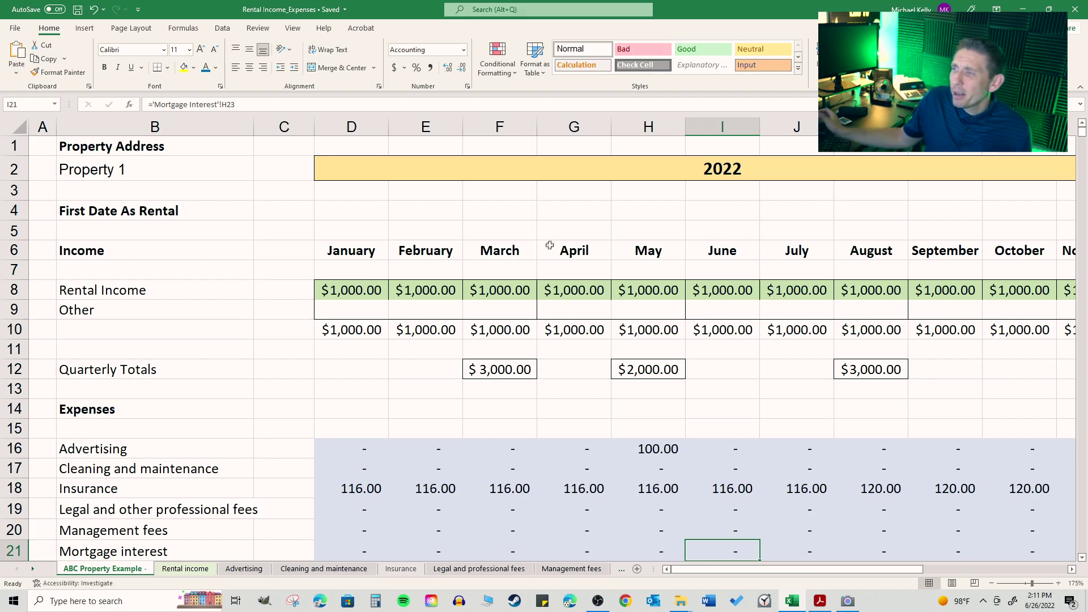
scroll(544, 238, down, 2)
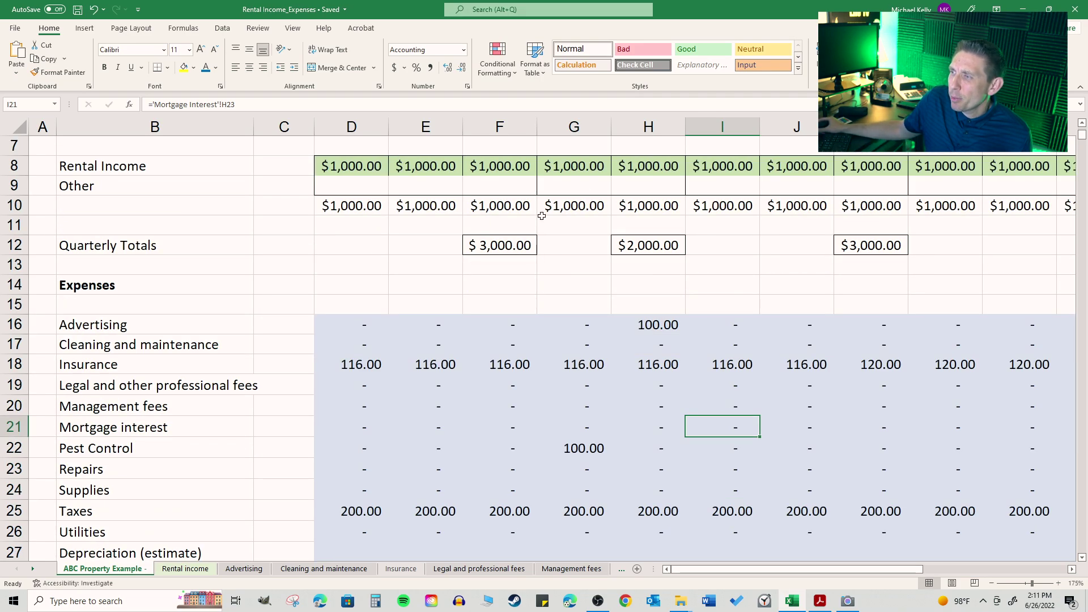
scroll(618, 329, down, 6)
scroll(595, 331, up, 7)
scroll(575, 314, up, 1)
Inspect the SUM formulas behind the March and May quarterly income totals in row 12 without changing them
click(491, 384)
click(245, 372)
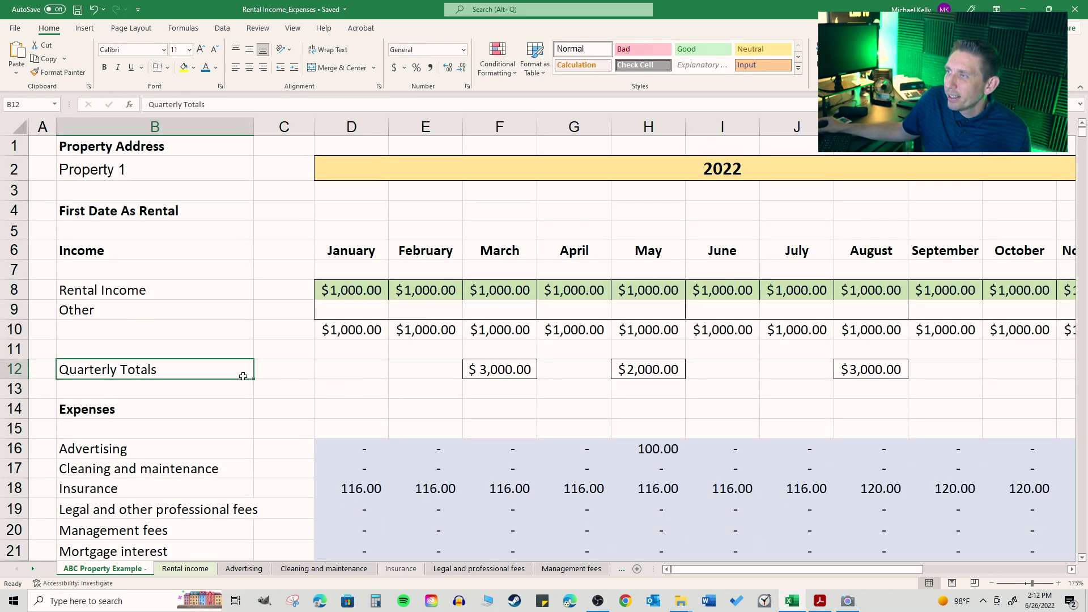
double_click(497, 369)
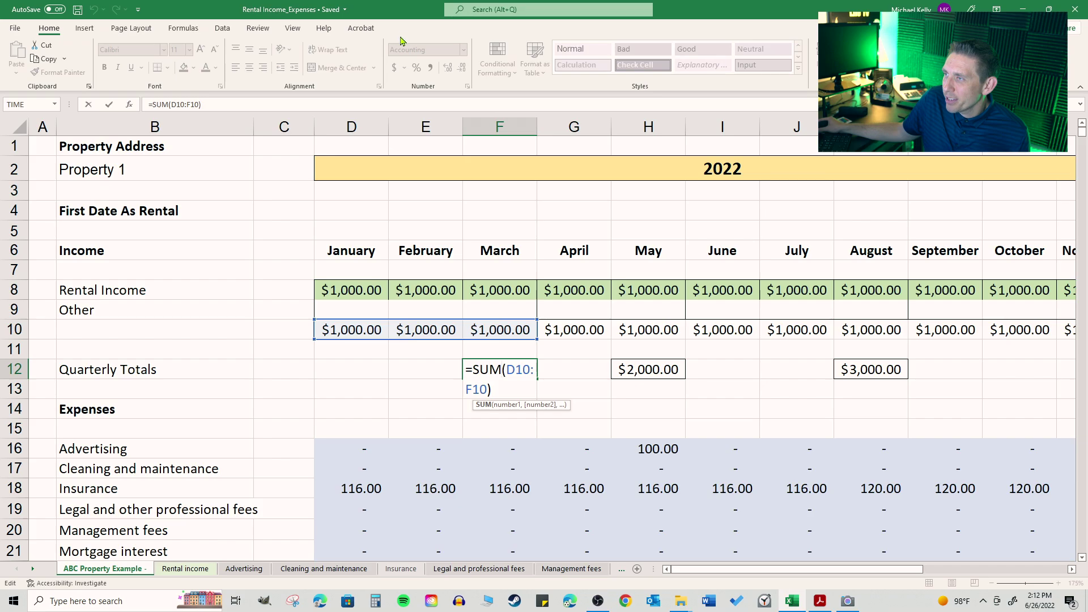
key(Escape)
click(574, 370)
double_click(669, 369)
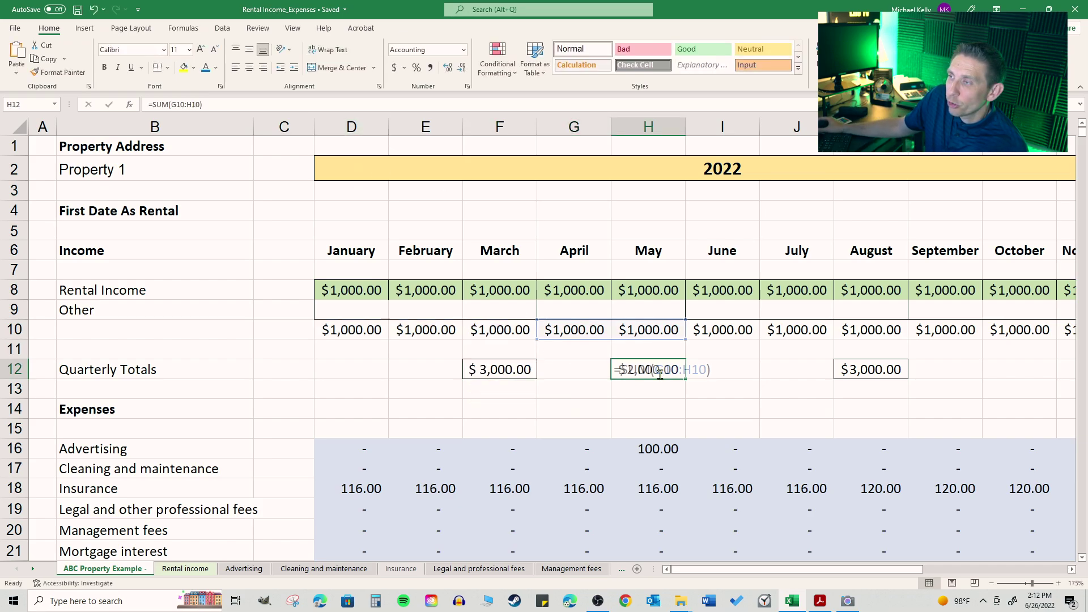
key(Escape)
scroll(810, 370, down, 1)
scroll(810, 369, up, 1)
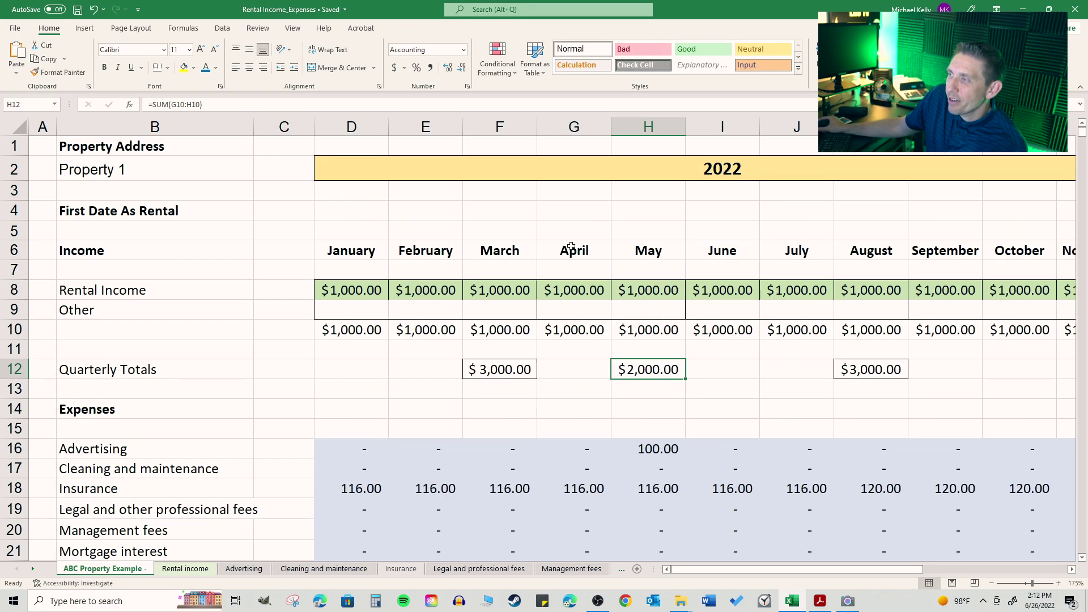
Check which months the May, August and December quarterly income totals cover, inspecting the August formula in K12
drag(570, 251, 651, 252)
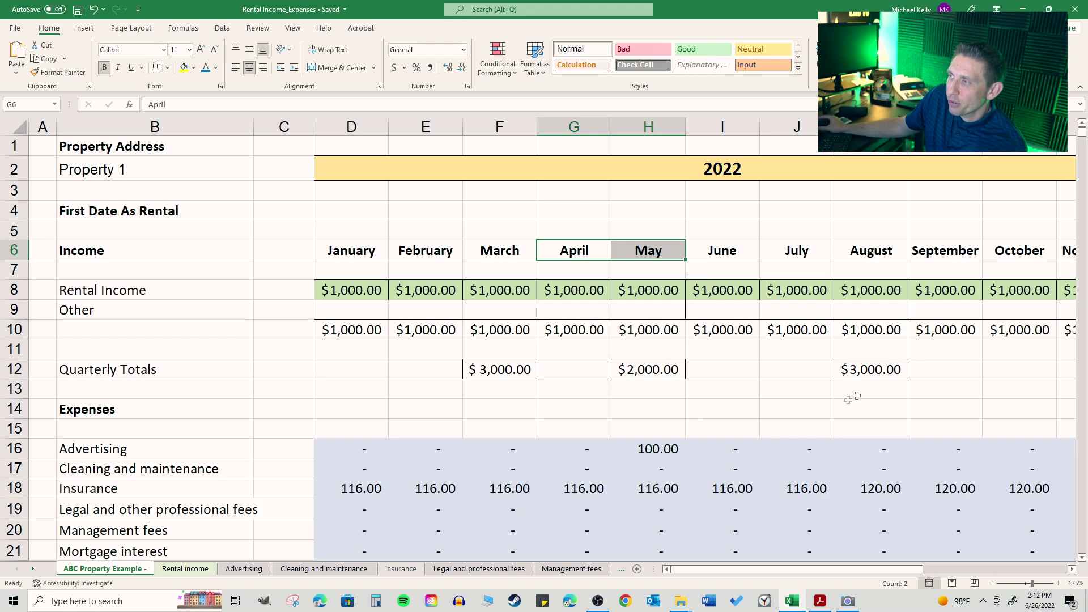
double_click(867, 371)
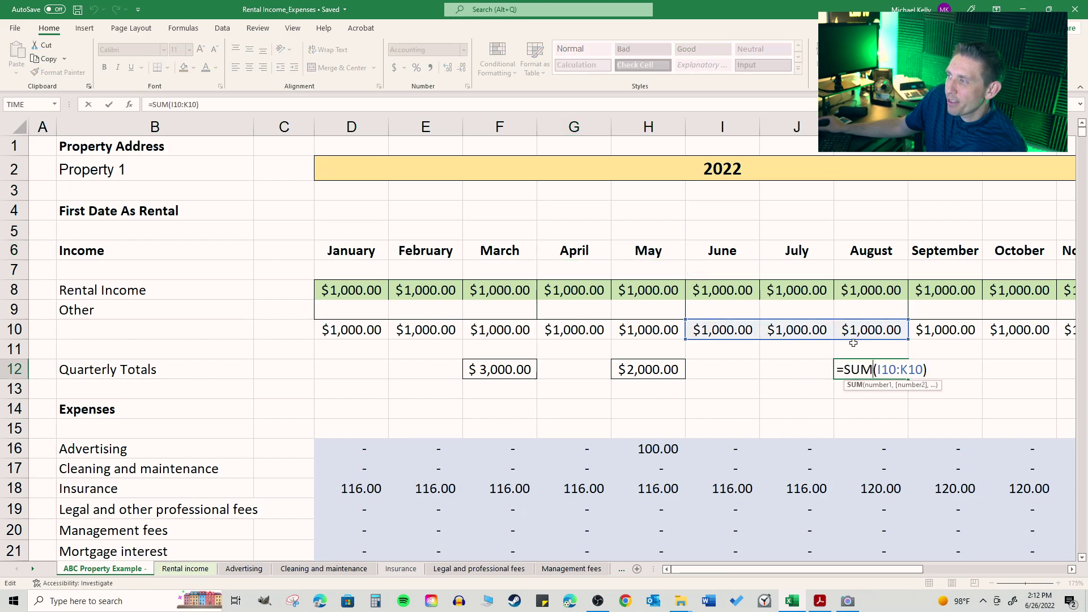
key(ctrl+Return)
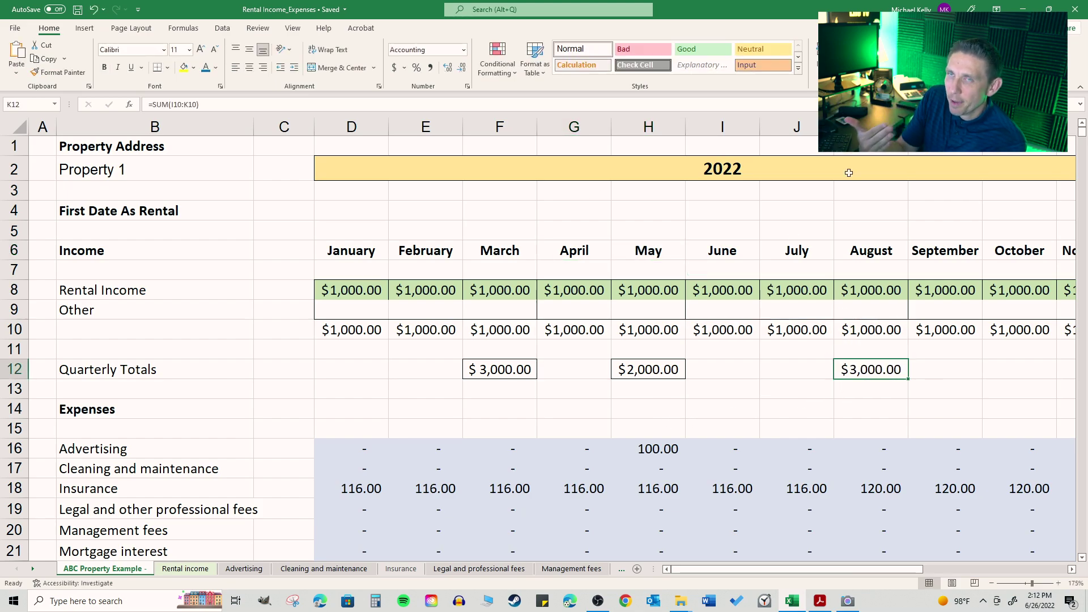
drag(922, 570, 939, 576)
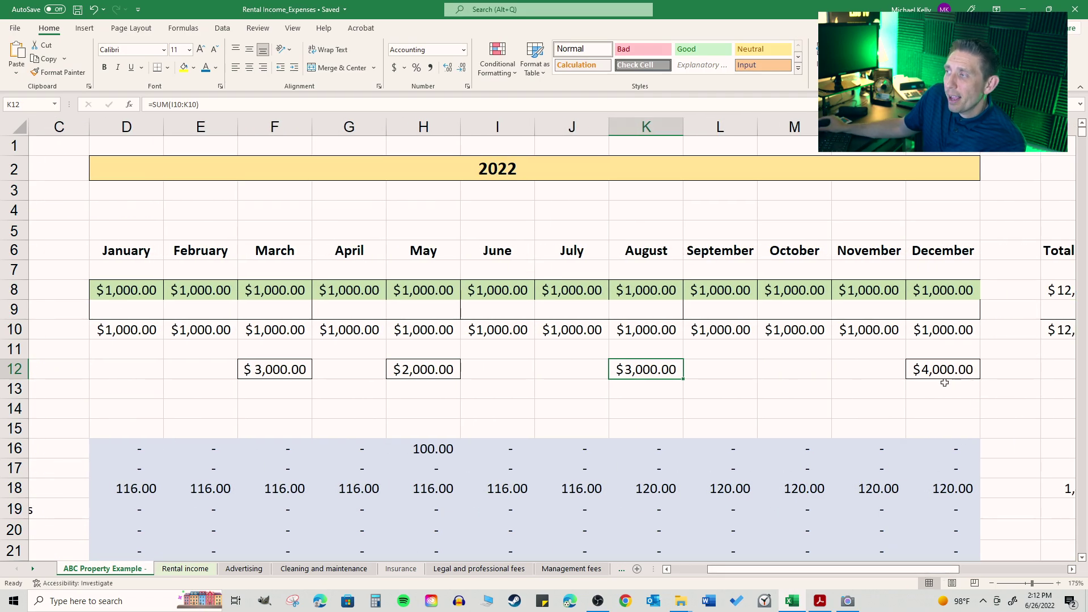
Review the expense rows and the quarterly expense totals in row 32 of the summary sheet
scroll(675, 359, down, 4)
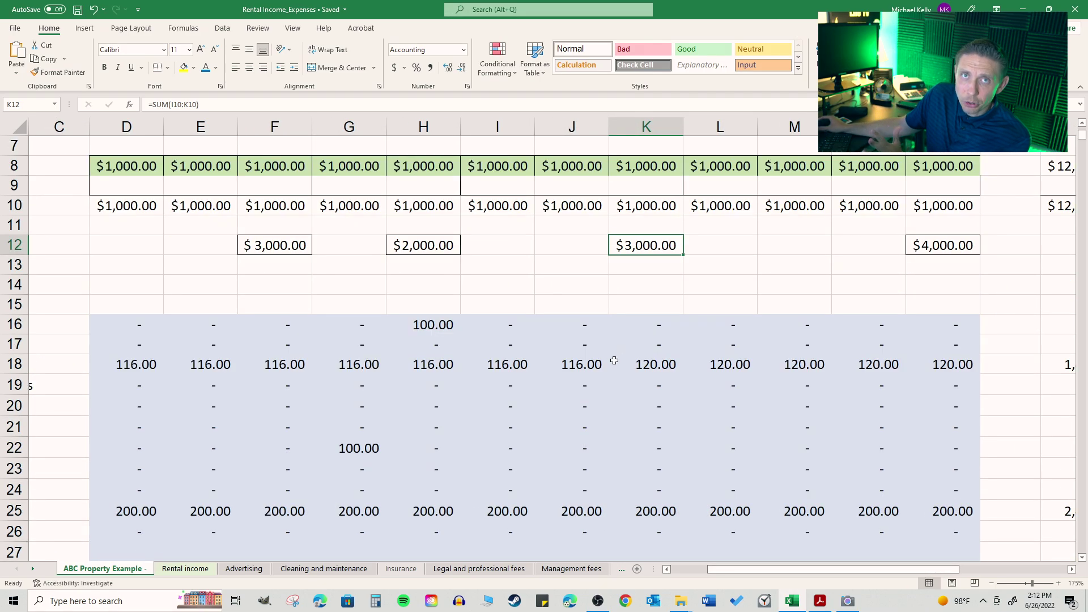
scroll(614, 357, down, 3)
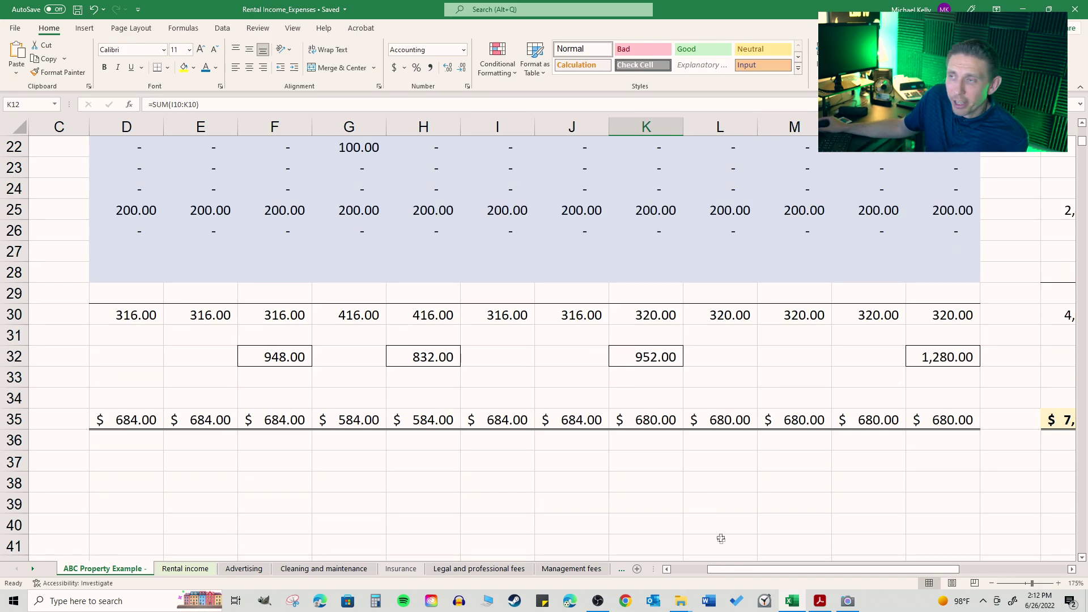
drag(745, 572, 668, 564)
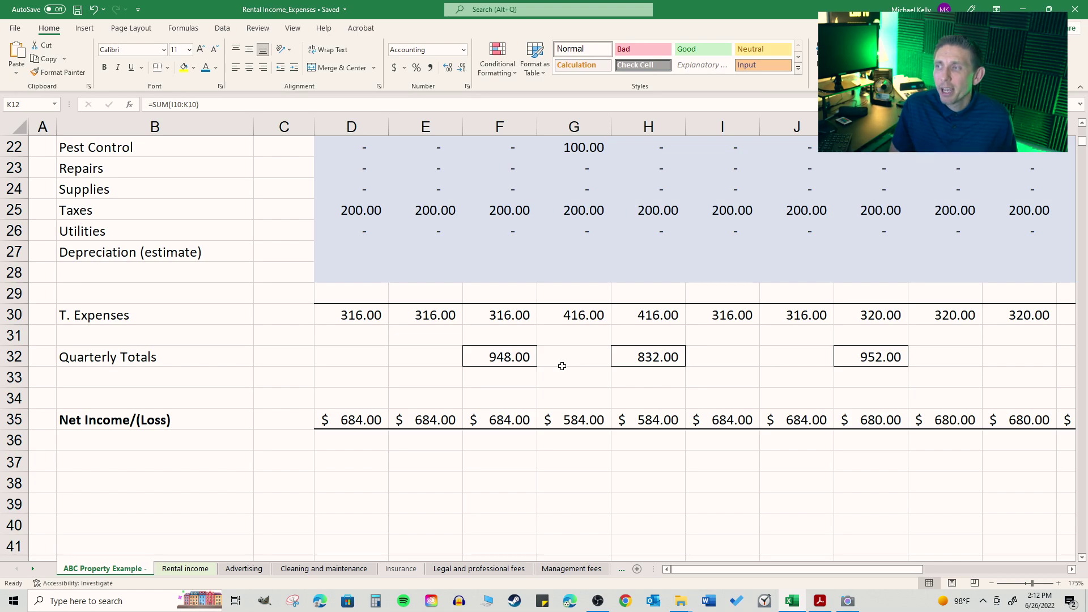
click(469, 363)
click(622, 353)
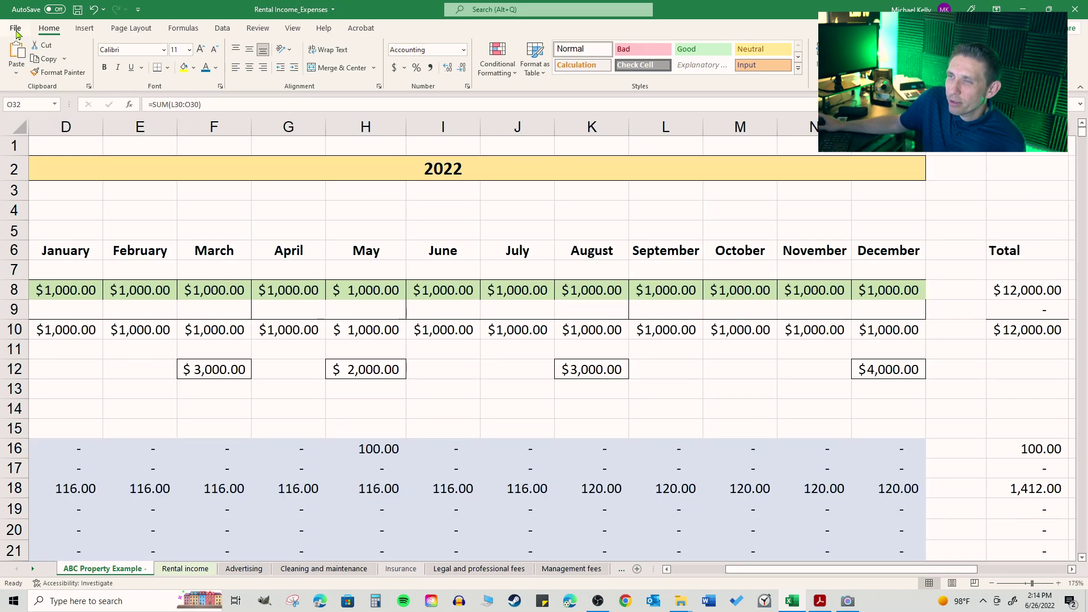
Preview how the property summary sheet prints, and return to the worksheet without printing
click(15, 28)
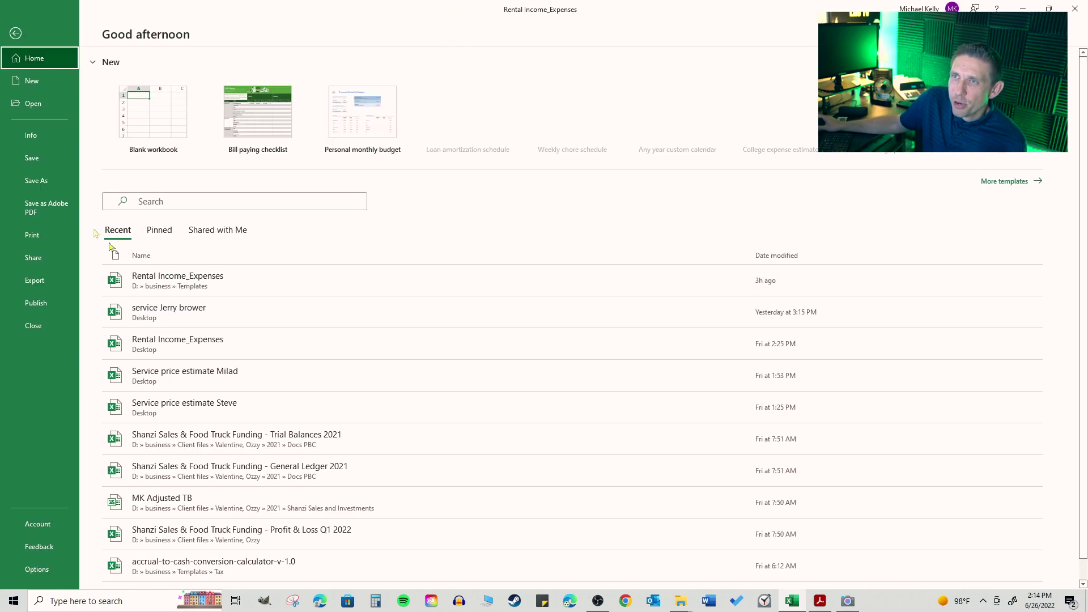
click(57, 236)
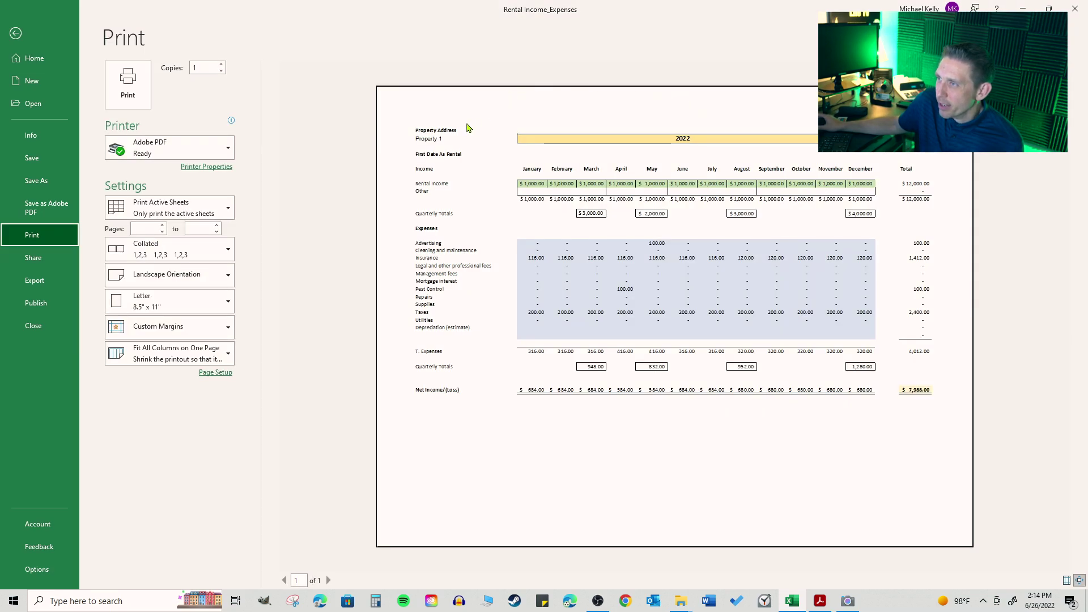
click(16, 32)
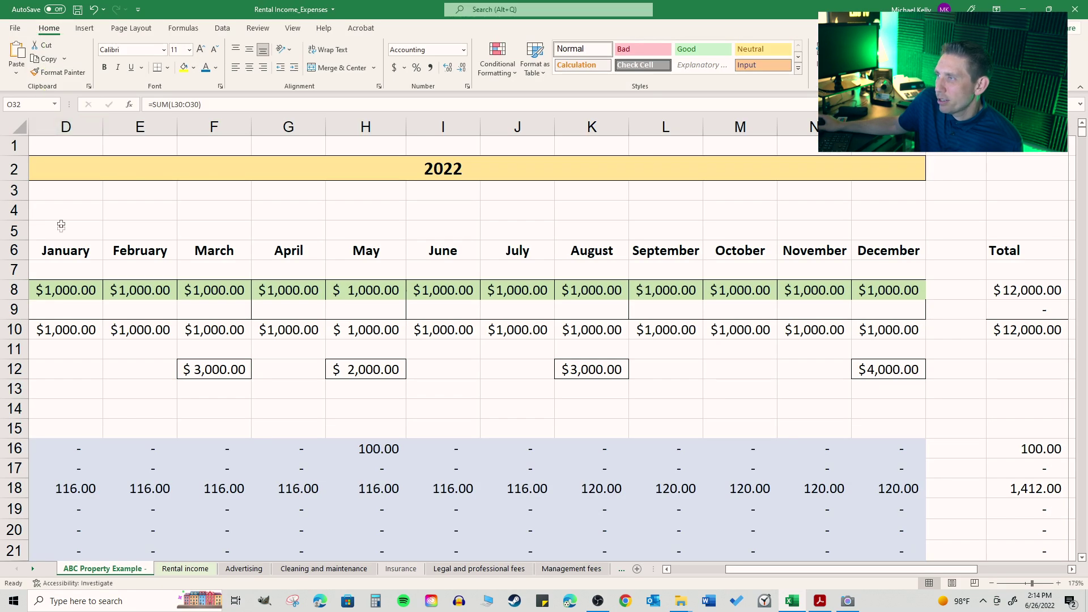
Highlight the summary's print area from Property Address through the yearly Net Income/(Loss) total, and clear the selection
ctrl+scroll(210, 297, down, 5)
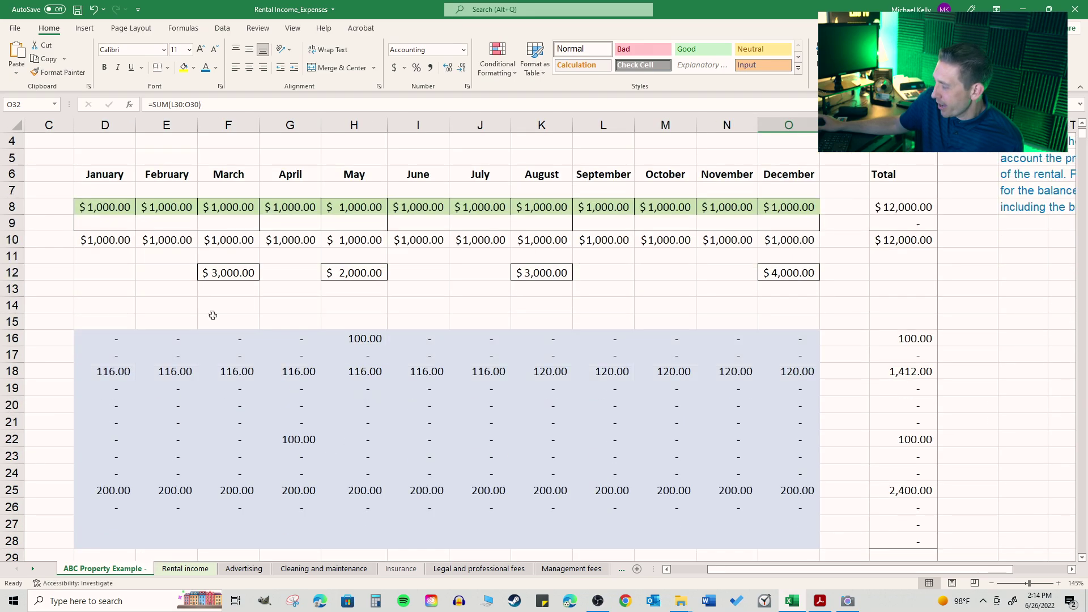
ctrl+scroll(222, 347, down, 1)
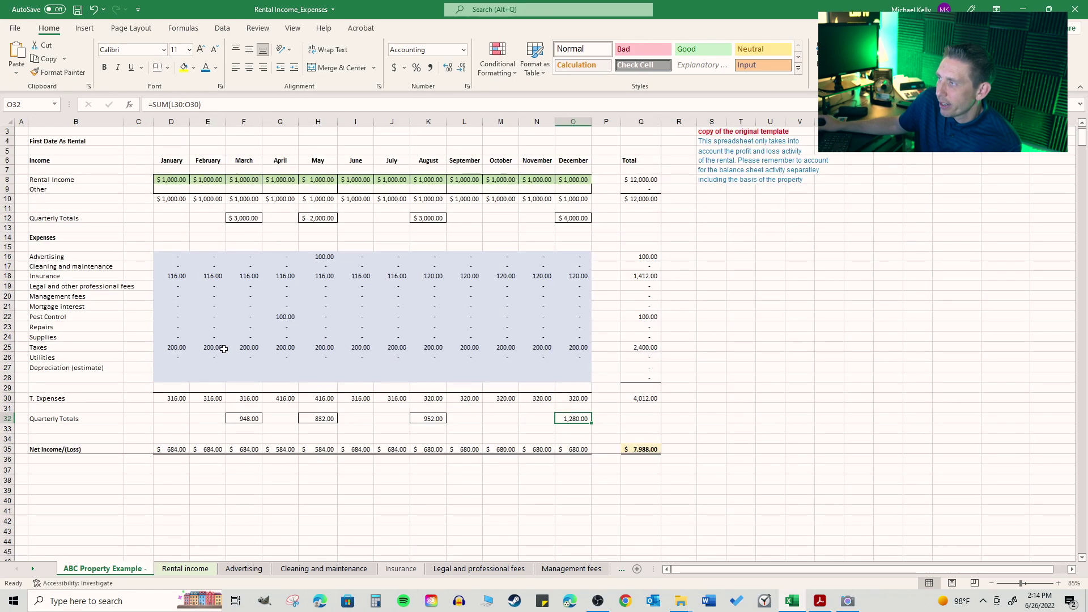
scroll(218, 333, up, 1)
drag(62, 131, 648, 471)
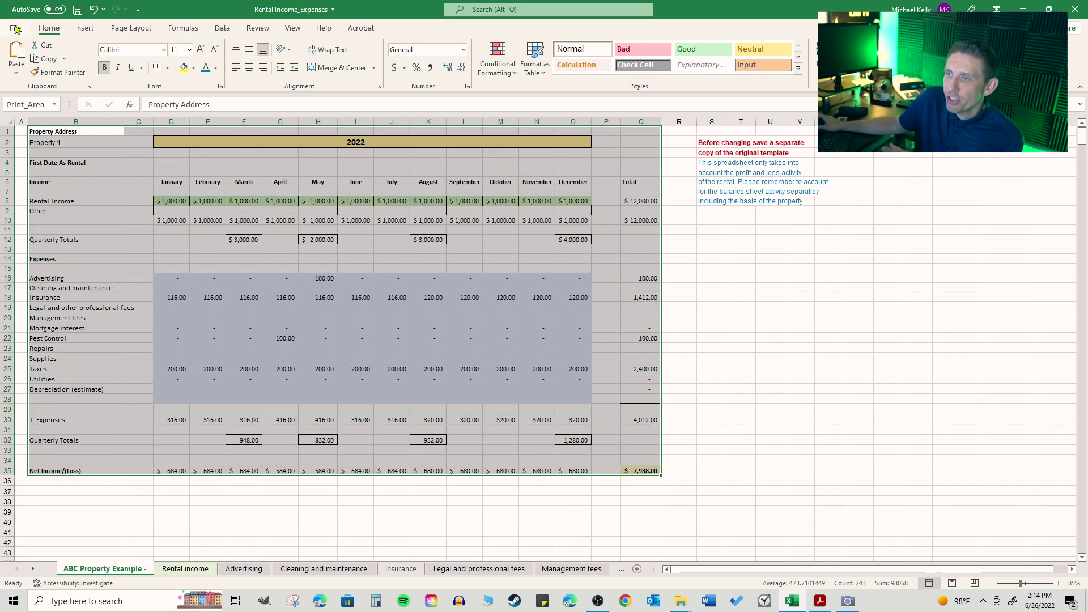
click(251, 501)
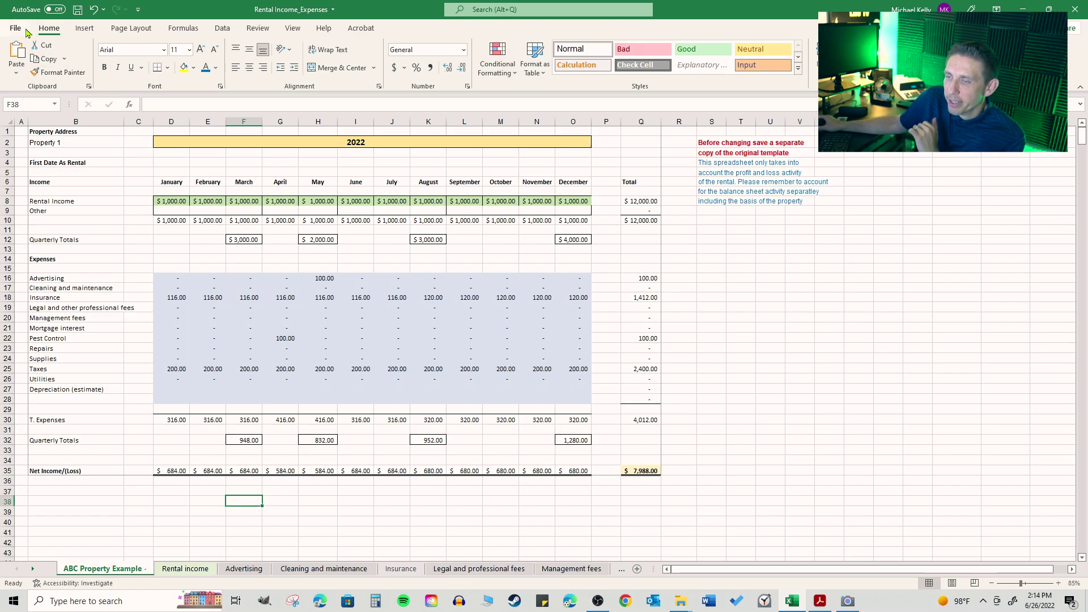
click(136, 510)
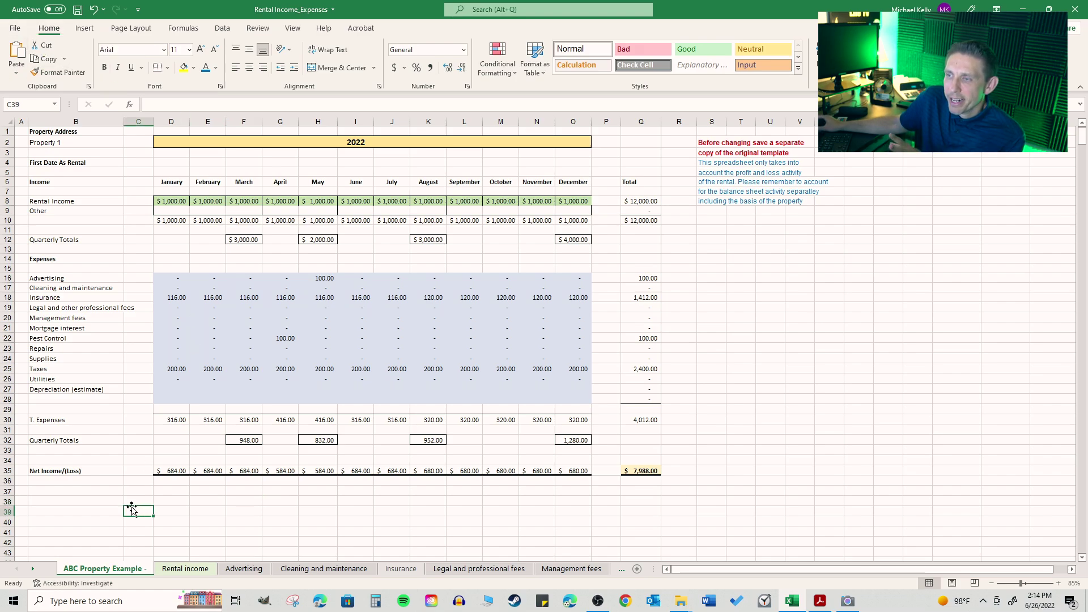